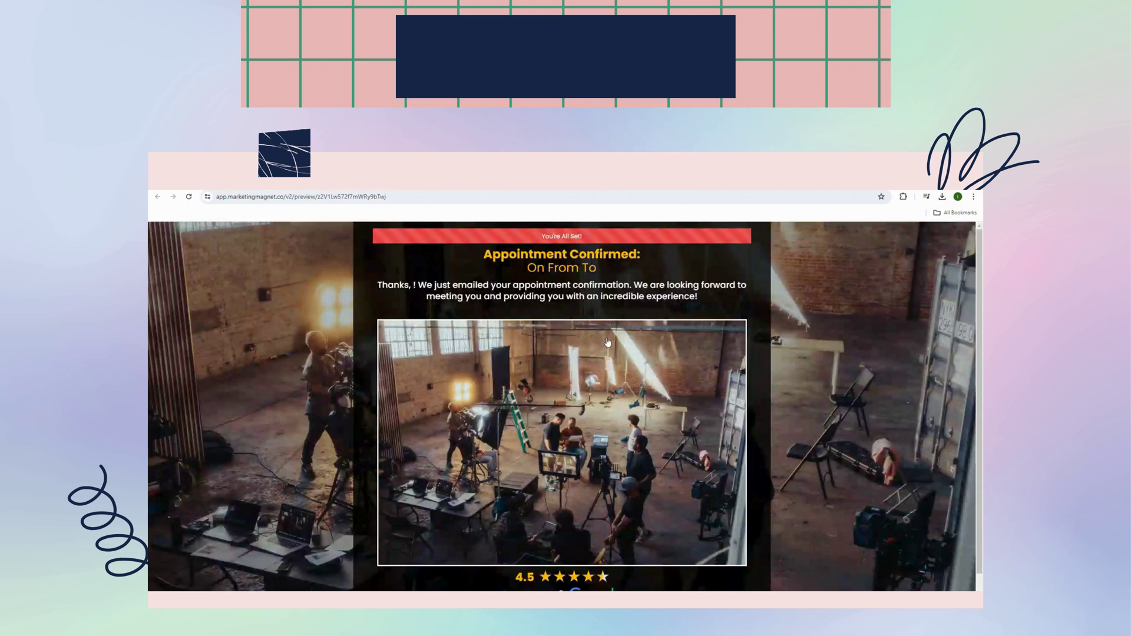
Look over the Appointment Confirmed page preview and return to the list of funnels
{"action": "scroll", "coordinate": [606, 346], "scroll_direction": "down", "scroll_amount": 2}
{"action": "left_click", "coordinate": [271, 182]}
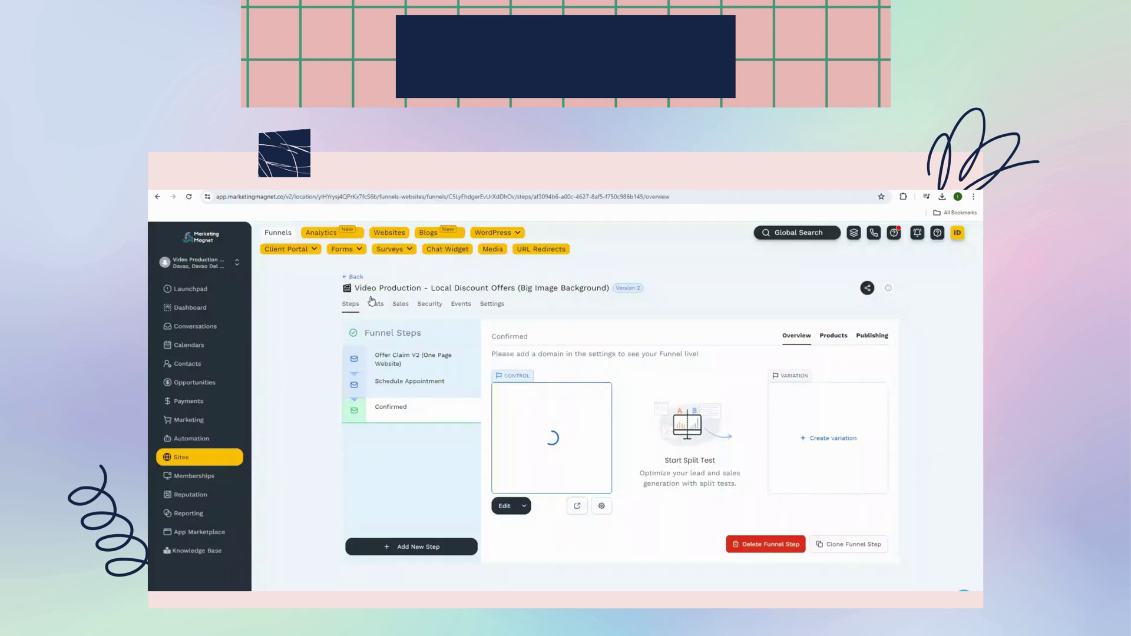
{"action": "left_click", "coordinate": [355, 277]}
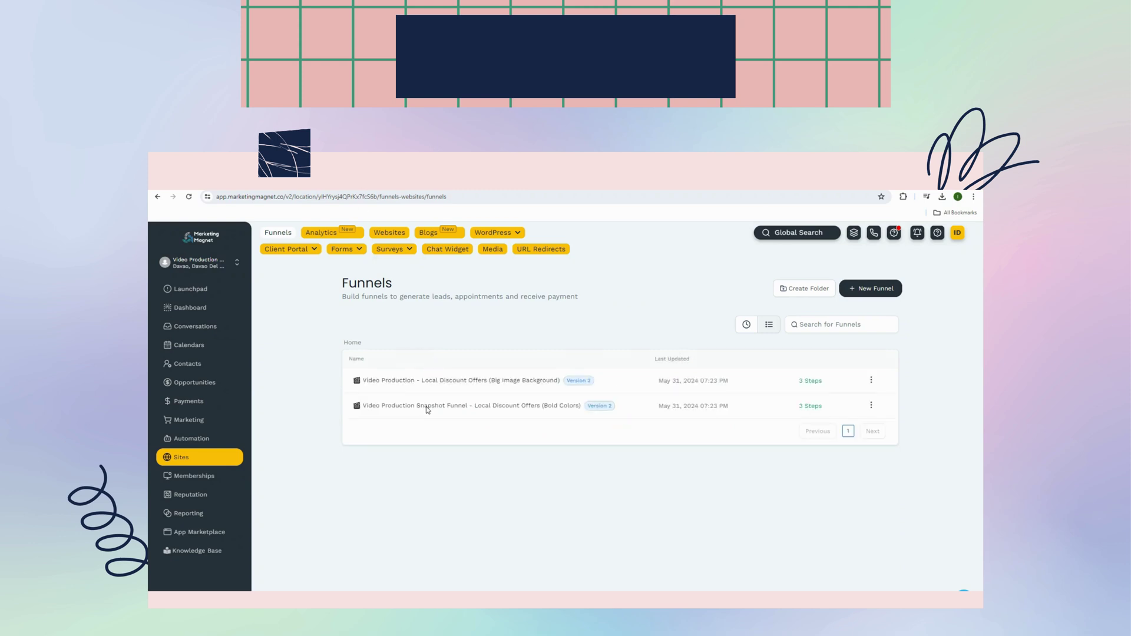
Open the Bold Colors Local Discount Offers funnel and launch previews of its New Landing Page Design, Schedule and Confirmed steps
{"action": "left_click", "coordinate": [428, 408]}
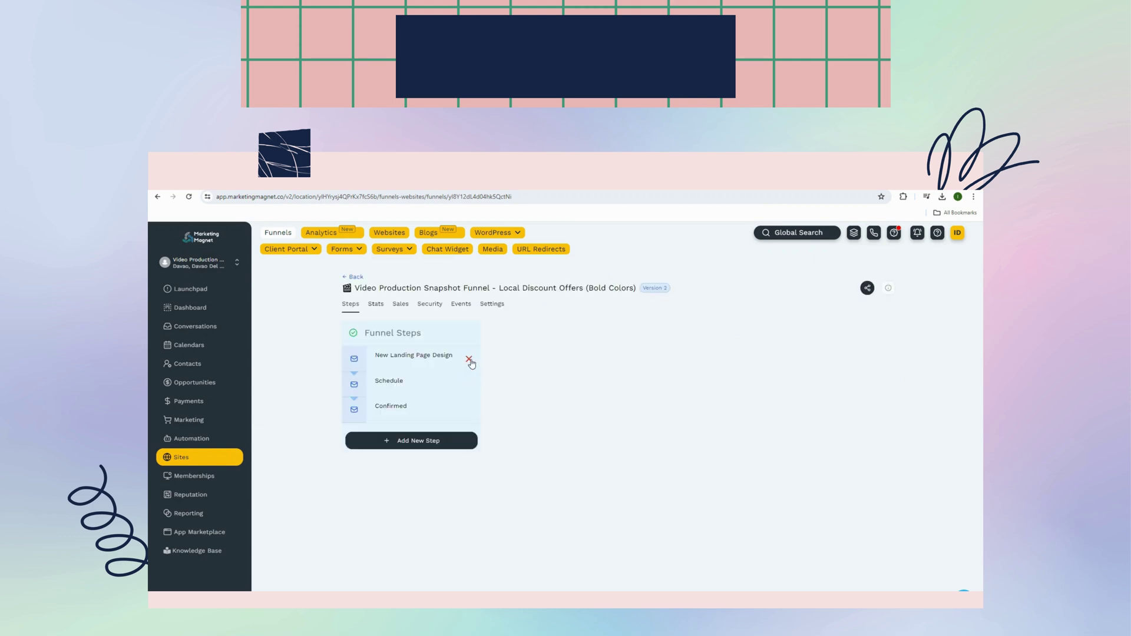
{"action": "left_click", "coordinate": [465, 366]}
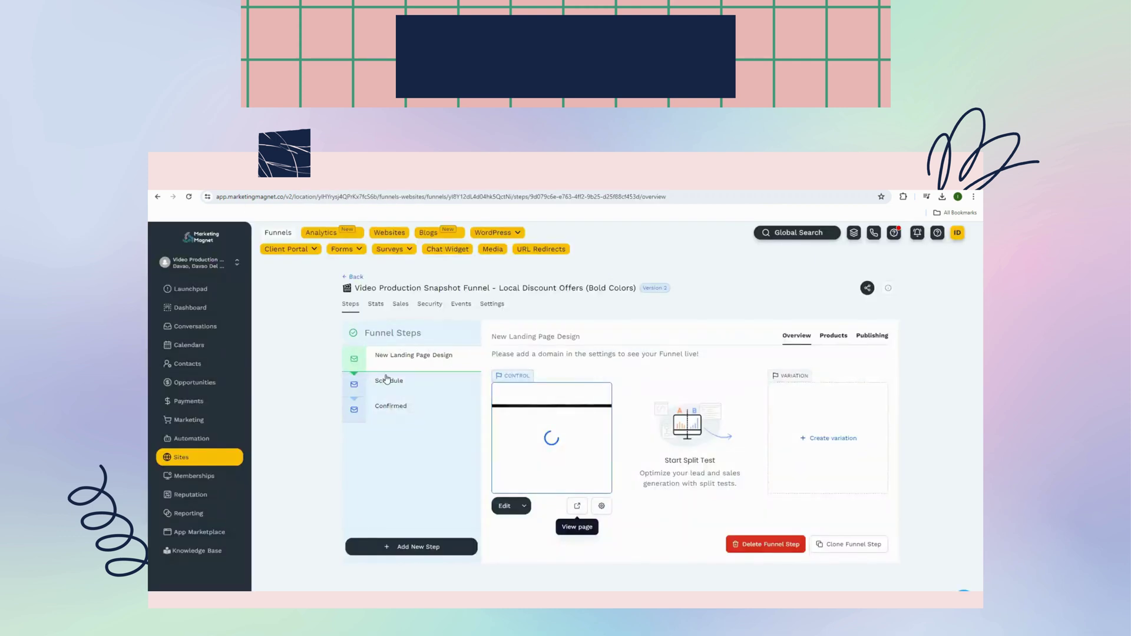
{"action": "left_click", "coordinate": [386, 380]}
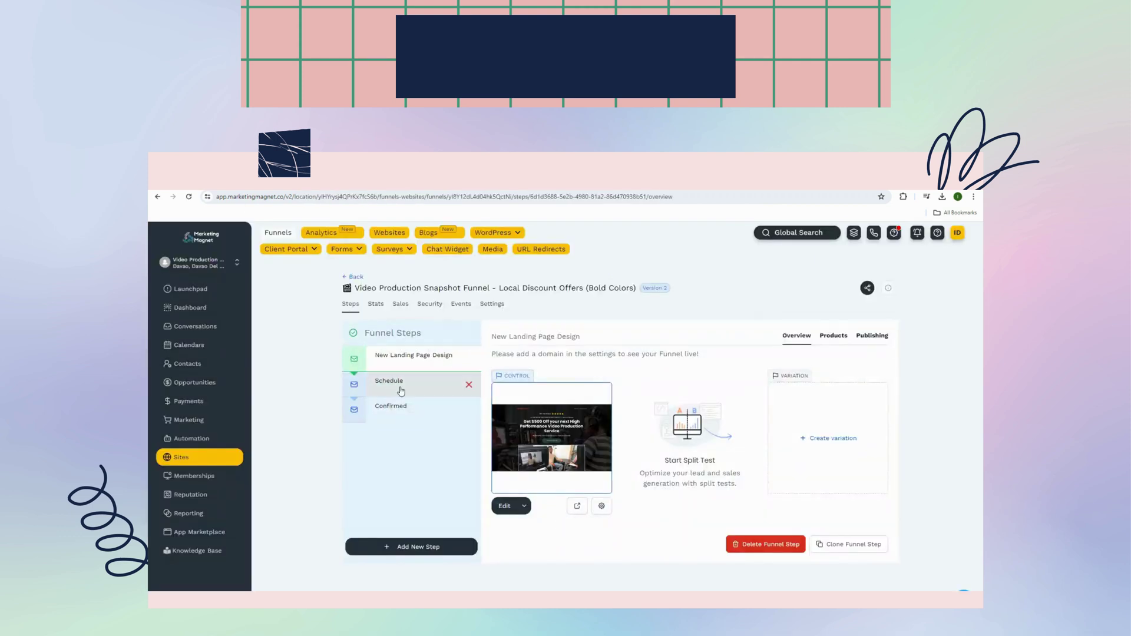
{"action": "left_click", "coordinate": [578, 505]}
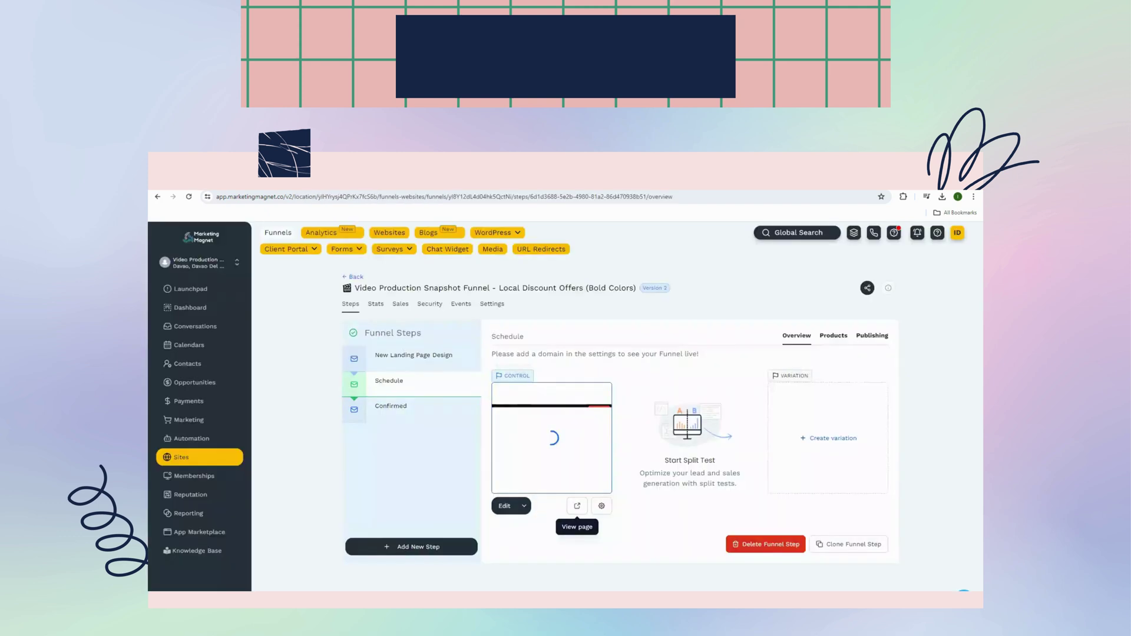
{"action": "left_click", "coordinate": [416, 415]}
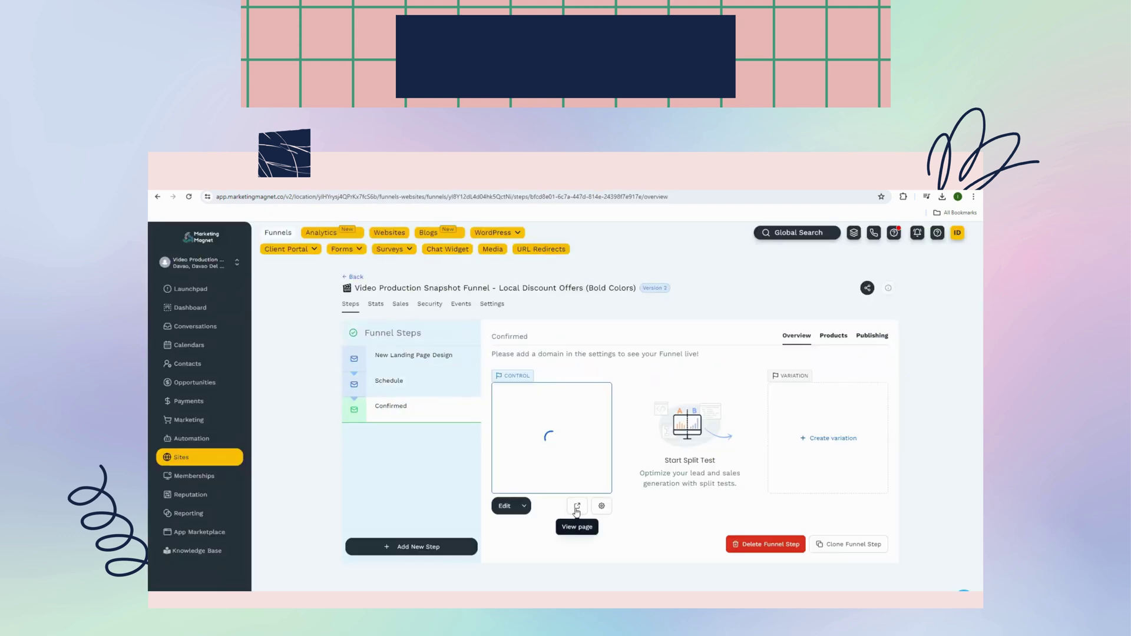
{"action": "left_click", "coordinate": [576, 508]}
Review the Bold Colors funnel's landing, scheduling and confirmation page previews, finishing back at the funnel list
{"action": "scroll", "coordinate": [604, 401], "scroll_direction": "down", "scroll_amount": 5}
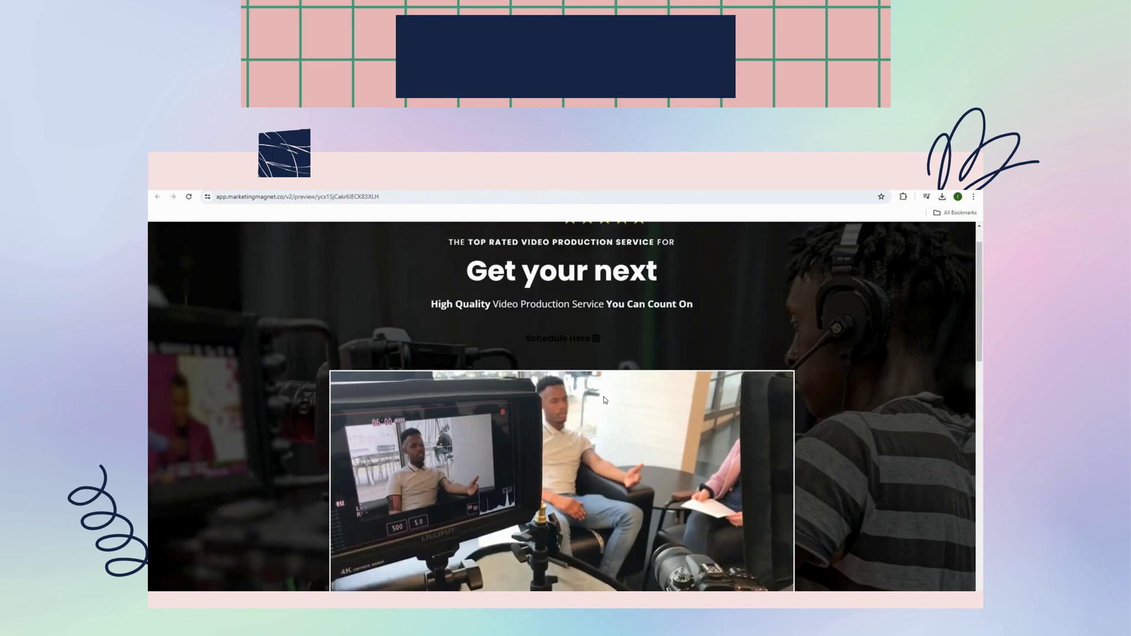
{"action": "scroll", "coordinate": [603, 400], "scroll_direction": "down", "scroll_amount": 5}
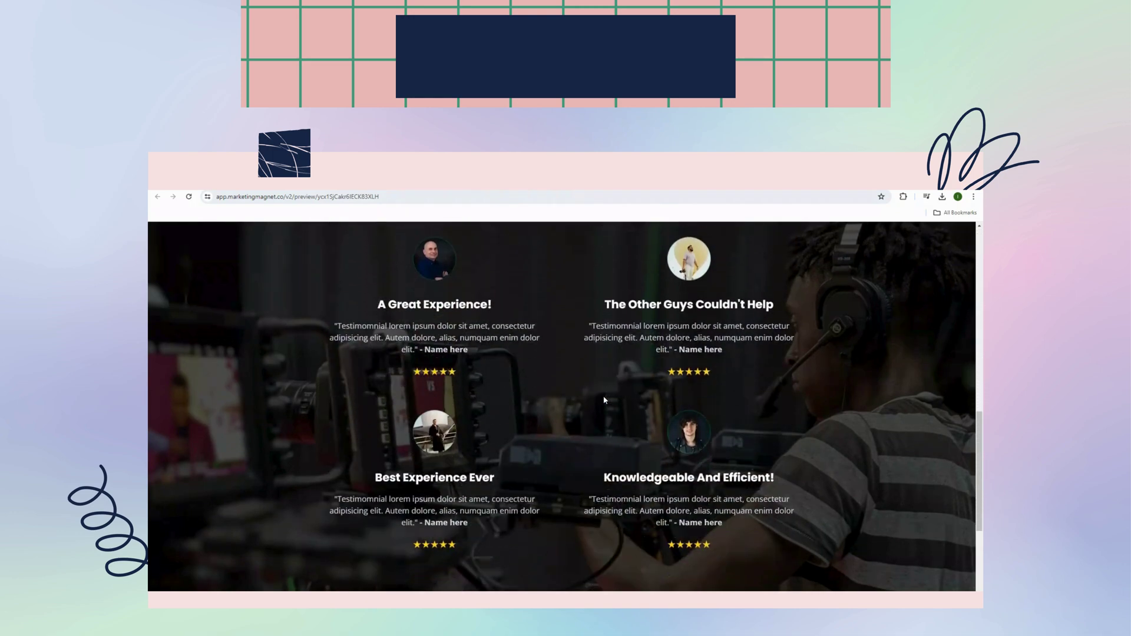
{"action": "scroll", "coordinate": [603, 401], "scroll_direction": "down", "scroll_amount": 5}
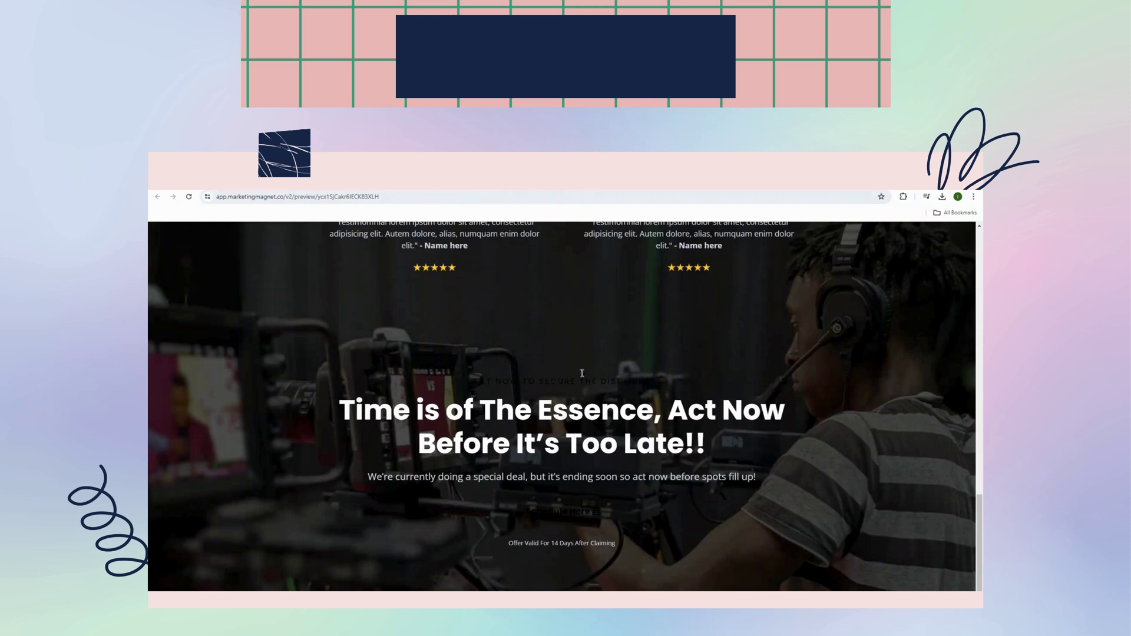
{"action": "scroll", "coordinate": [656, 447], "scroll_direction": "down", "scroll_amount": 3}
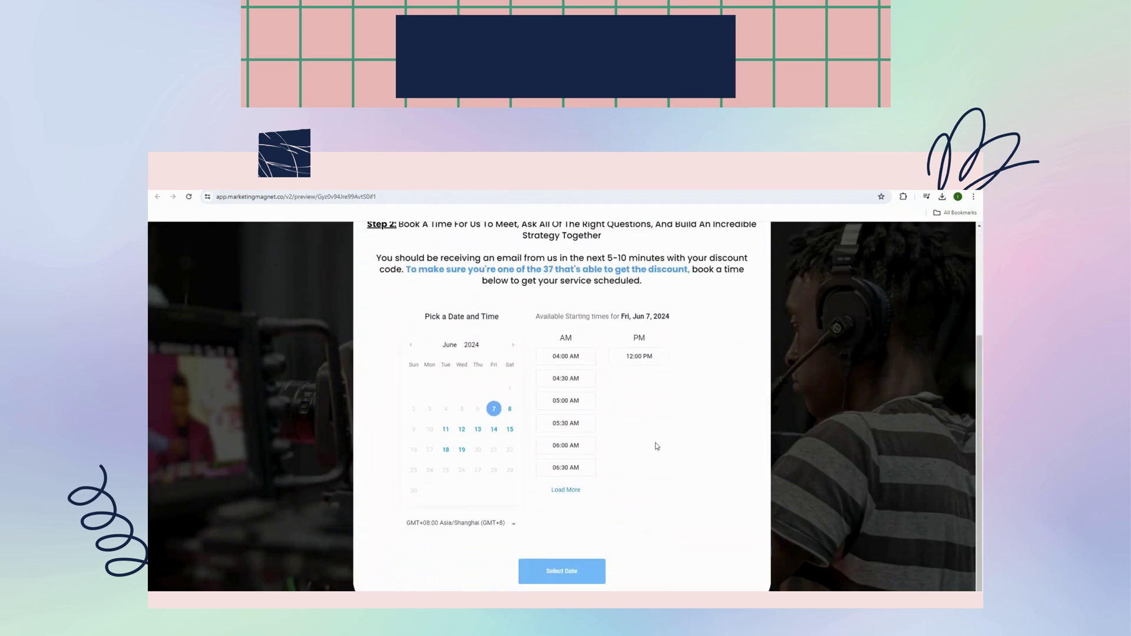
{"action": "left_click", "coordinate": [378, 181]}
{"action": "scroll", "coordinate": [661, 460], "scroll_direction": "down", "scroll_amount": 1}
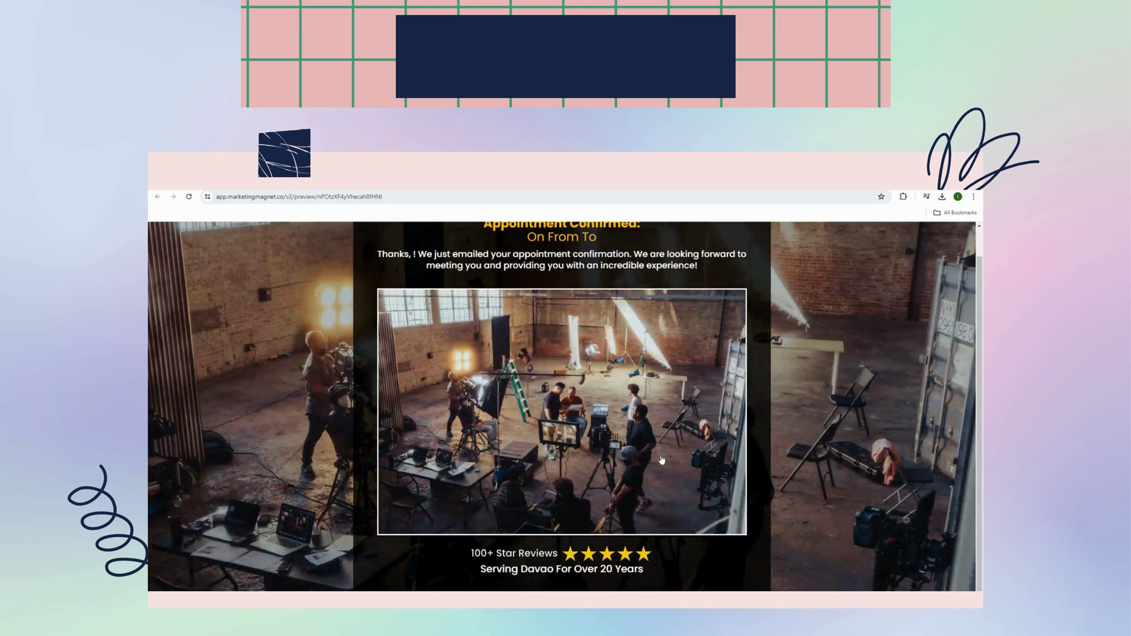
{"action": "left_click", "coordinate": [283, 181]}
{"action": "left_click", "coordinate": [350, 275]}
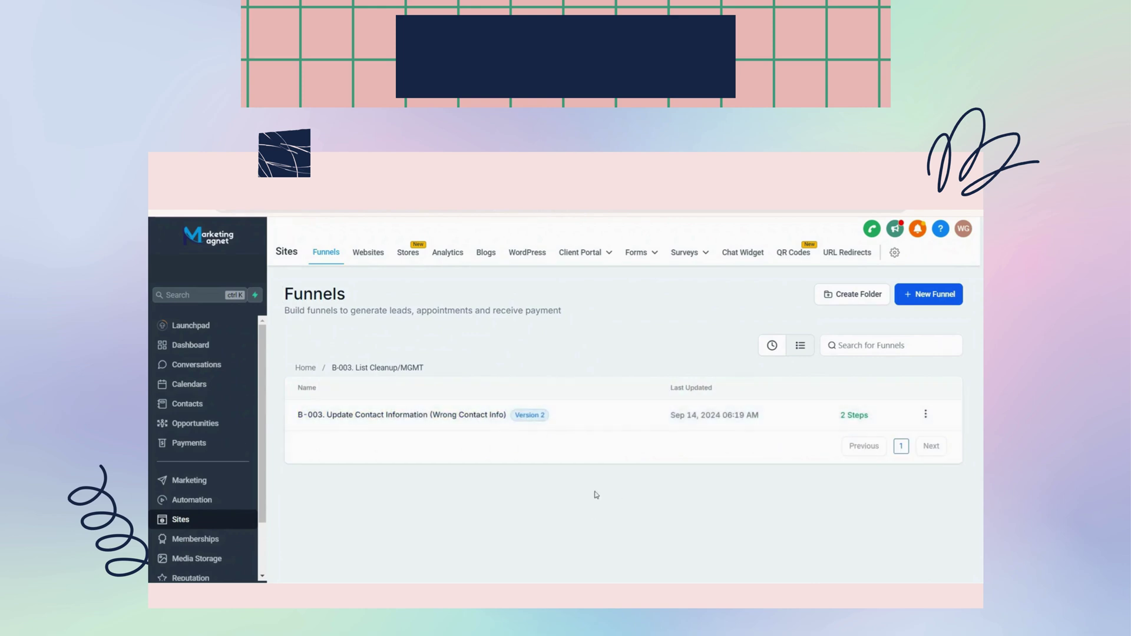
Preview both pages of the B-003. Update Contact Information (Wrong Contact Info) funnel, the update form and the thank-you page
{"action": "left_click", "coordinate": [454, 415]}
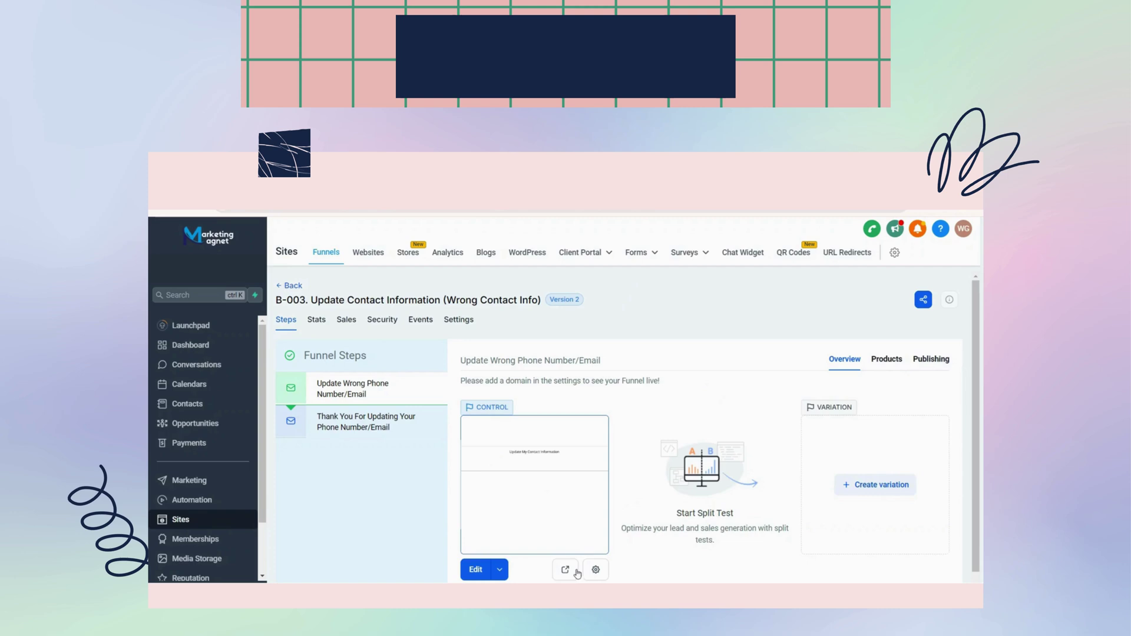
{"action": "left_click", "coordinate": [392, 417]}
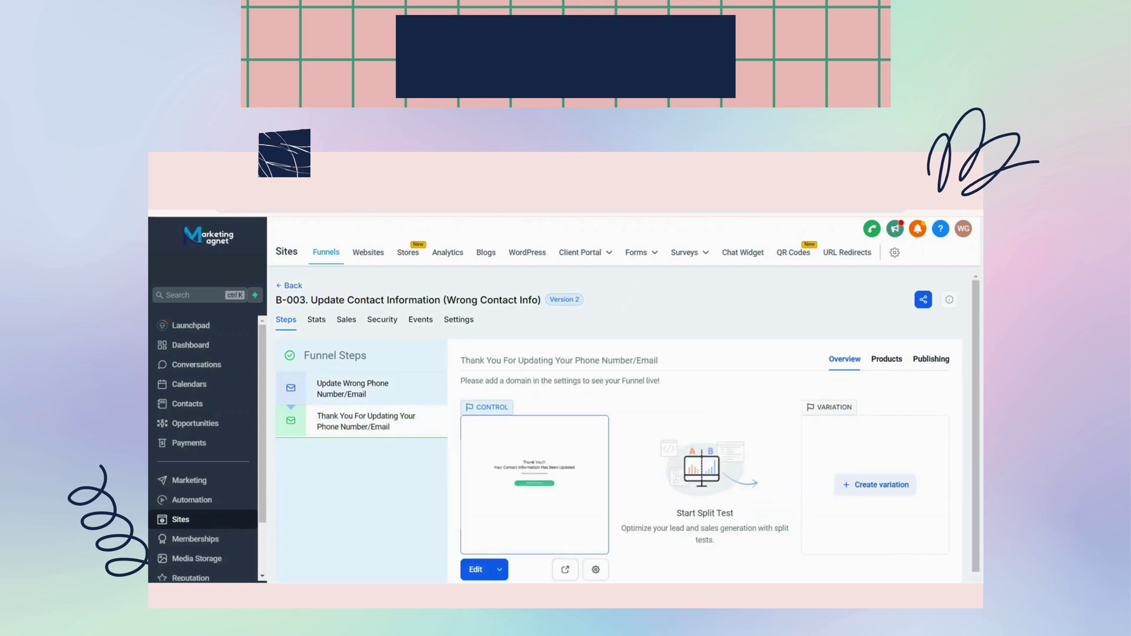
{"action": "scroll", "coordinate": [677, 406], "scroll_direction": "down", "scroll_amount": 4}
{"action": "scroll", "coordinate": [679, 406], "scroll_direction": "up", "scroll_amount": 4}
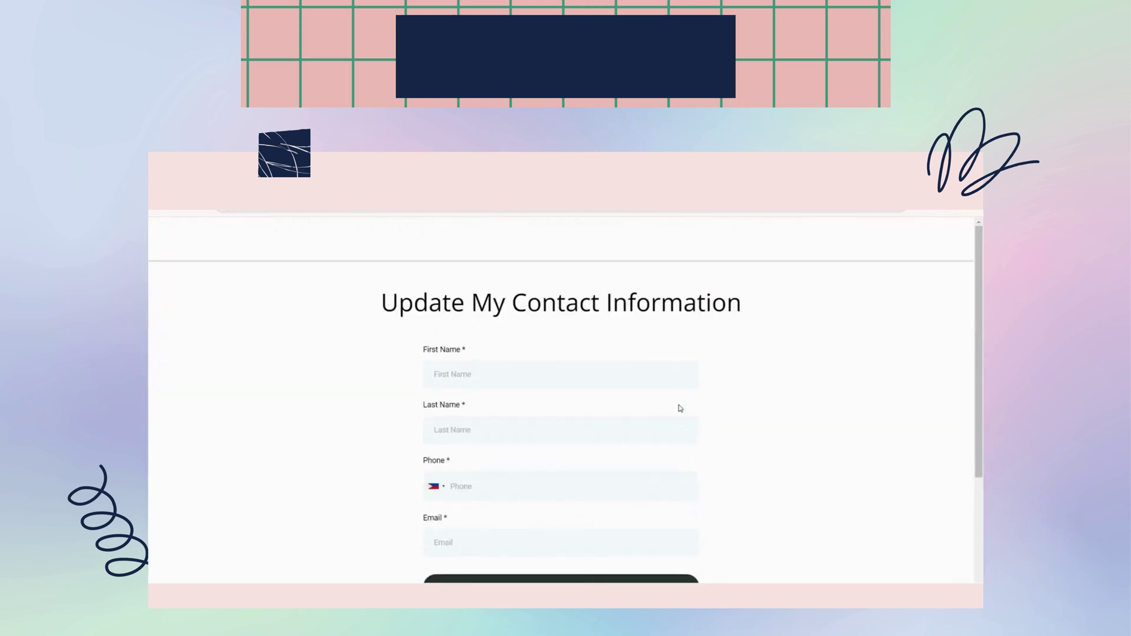
{"action": "key", "text": "ctrl+a"}
{"action": "left_click", "coordinate": [742, 338]}
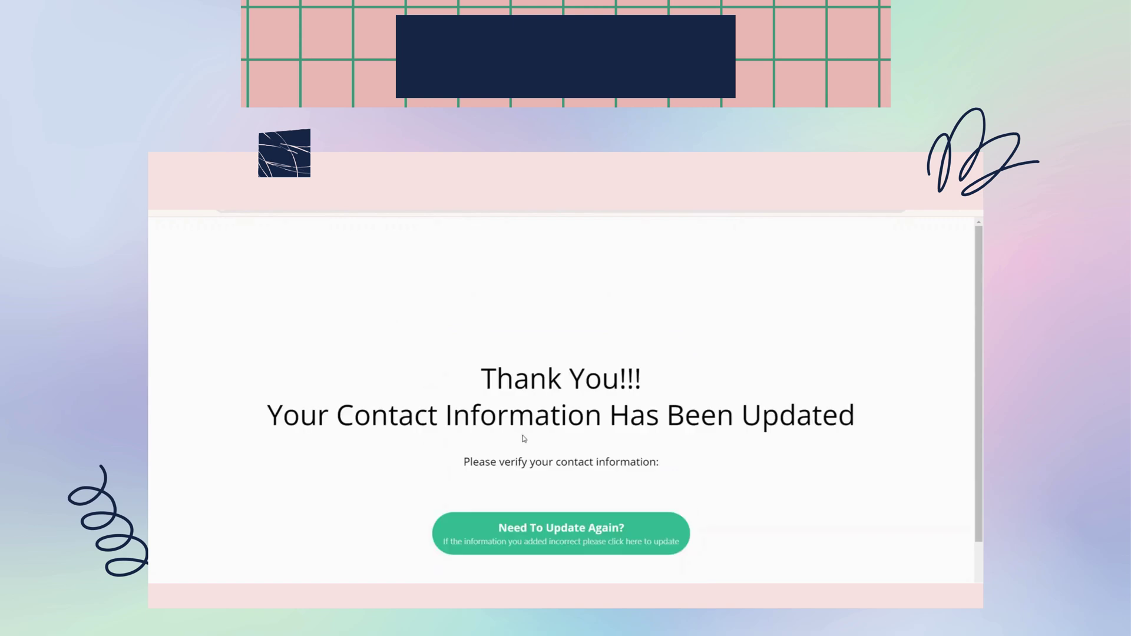
{"action": "scroll", "coordinate": [523, 439], "scroll_direction": "down", "scroll_amount": 2}
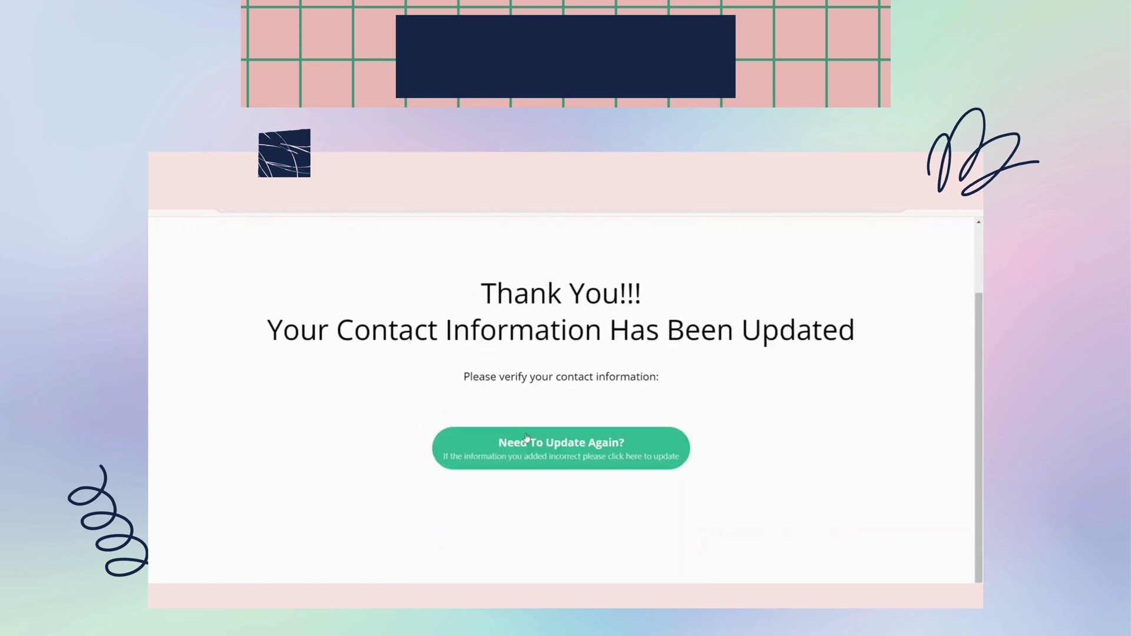
{"action": "key", "text": "ctrl+a"}
{"action": "left_click", "coordinate": [735, 426]}
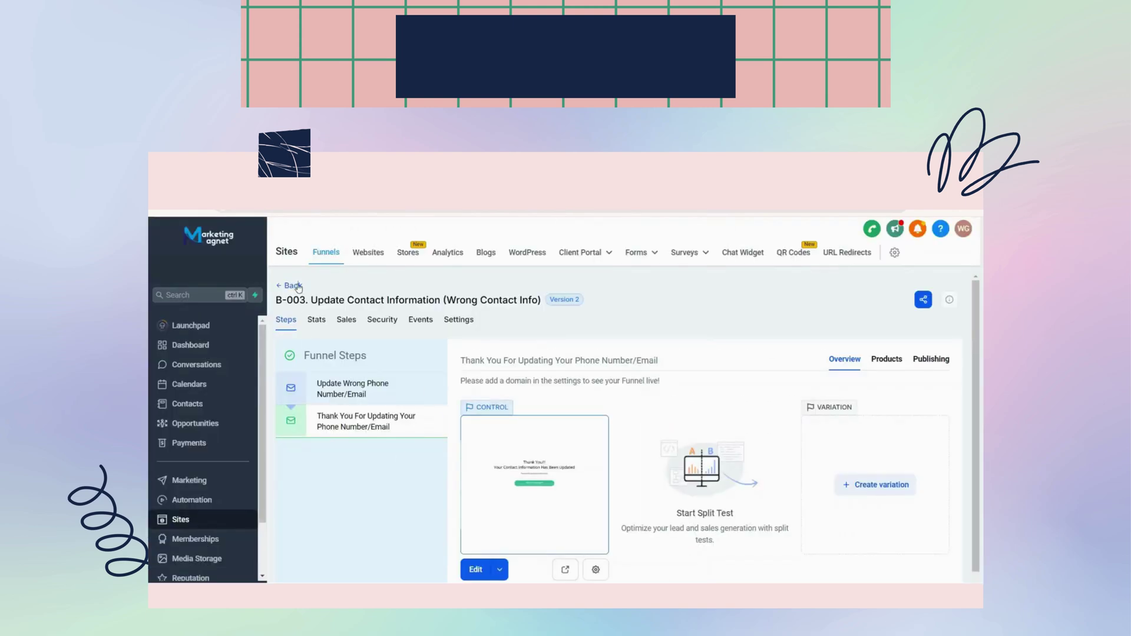
Go back to the home funnel folders, open the B-005. Checkout Page funnel and preview its checkout and Thank You For Your Purchase pages
{"action": "left_click", "coordinate": [293, 285]}
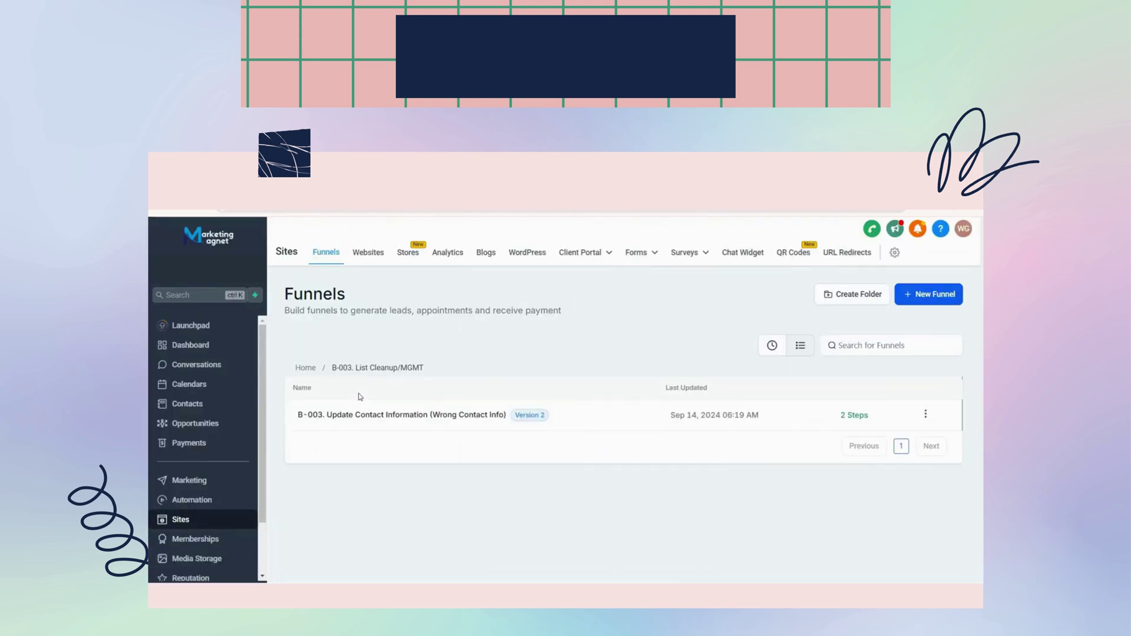
{"action": "left_click", "coordinate": [305, 368]}
{"action": "left_click", "coordinate": [454, 436]}
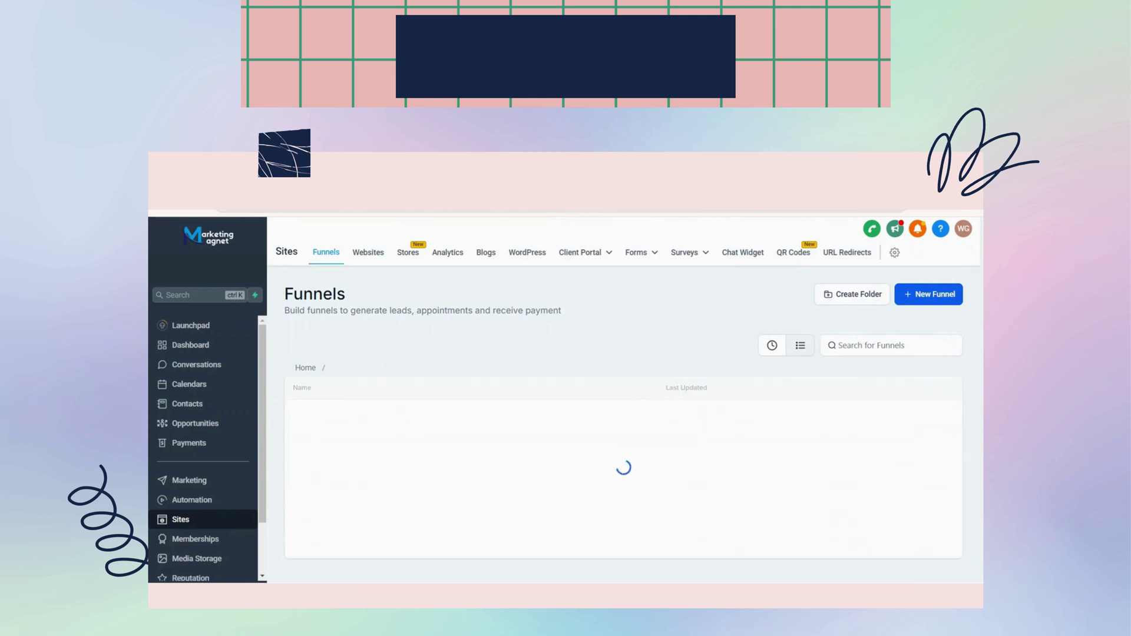
{"action": "left_click", "coordinate": [344, 421]}
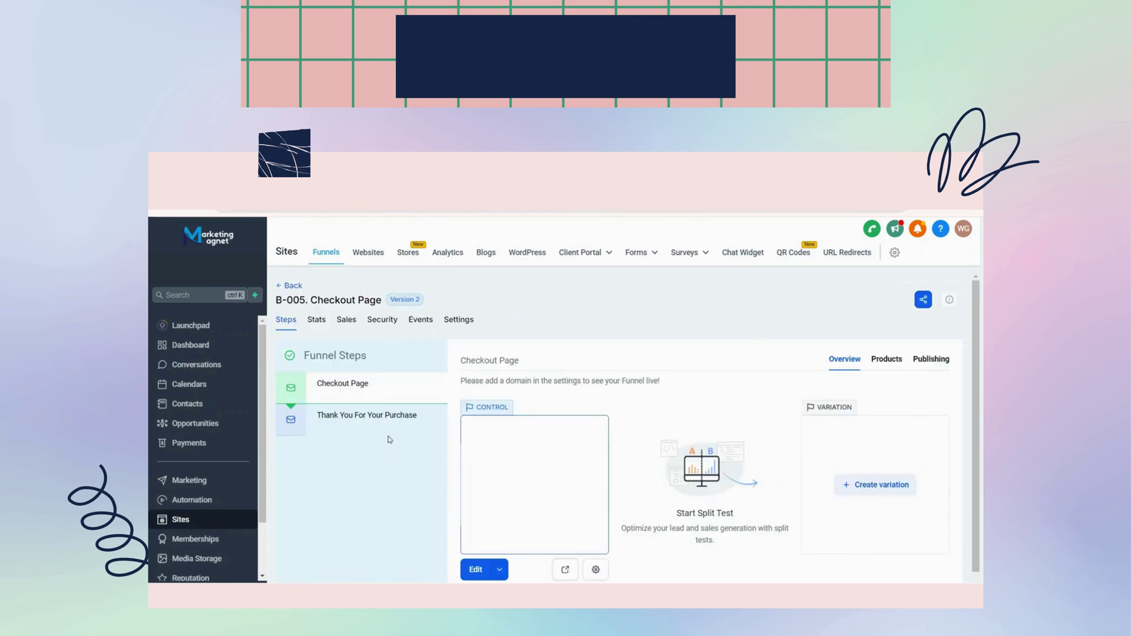
{"action": "left_click", "coordinate": [388, 436]}
{"action": "left_click", "coordinate": [565, 569]}
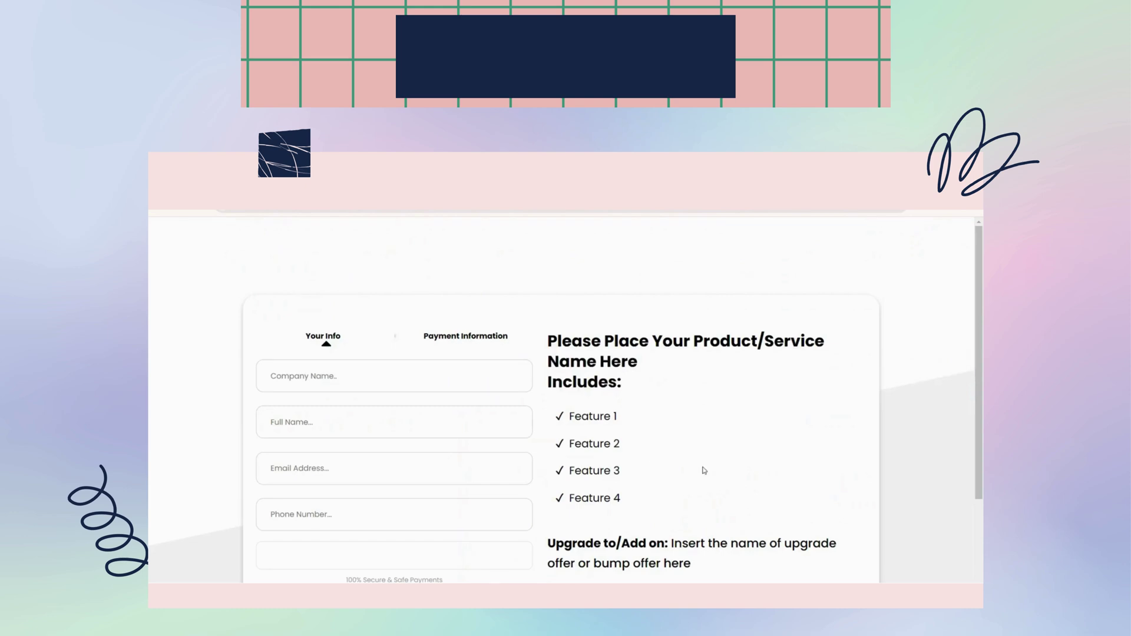
{"action": "scroll", "coordinate": [704, 471], "scroll_direction": "down", "scroll_amount": 1}
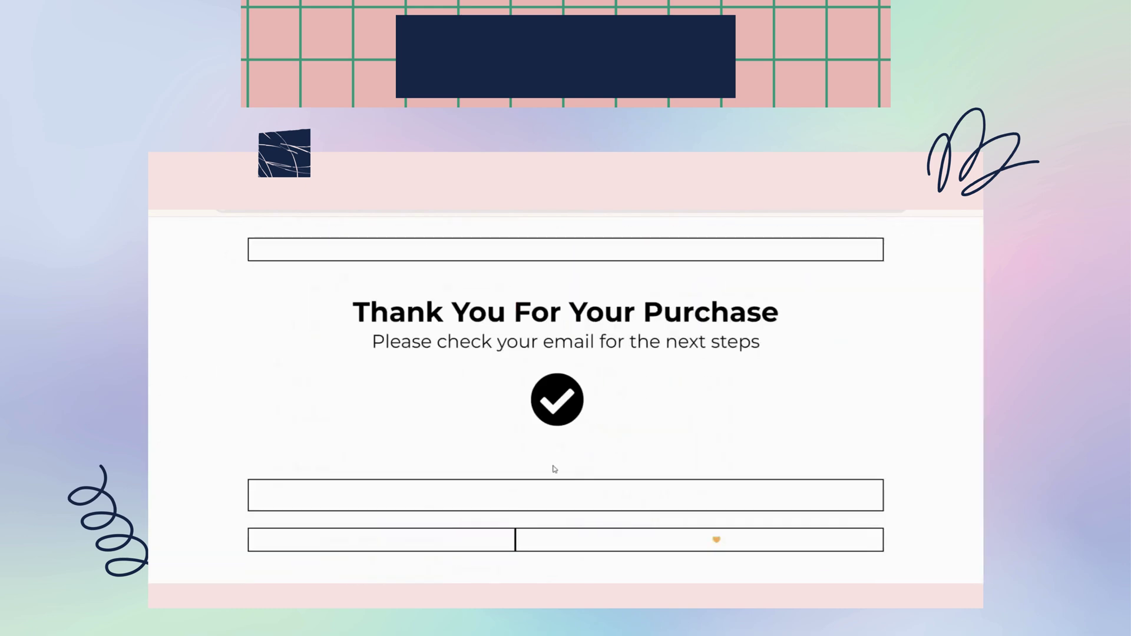
{"action": "key", "text": "ctrl+a"}
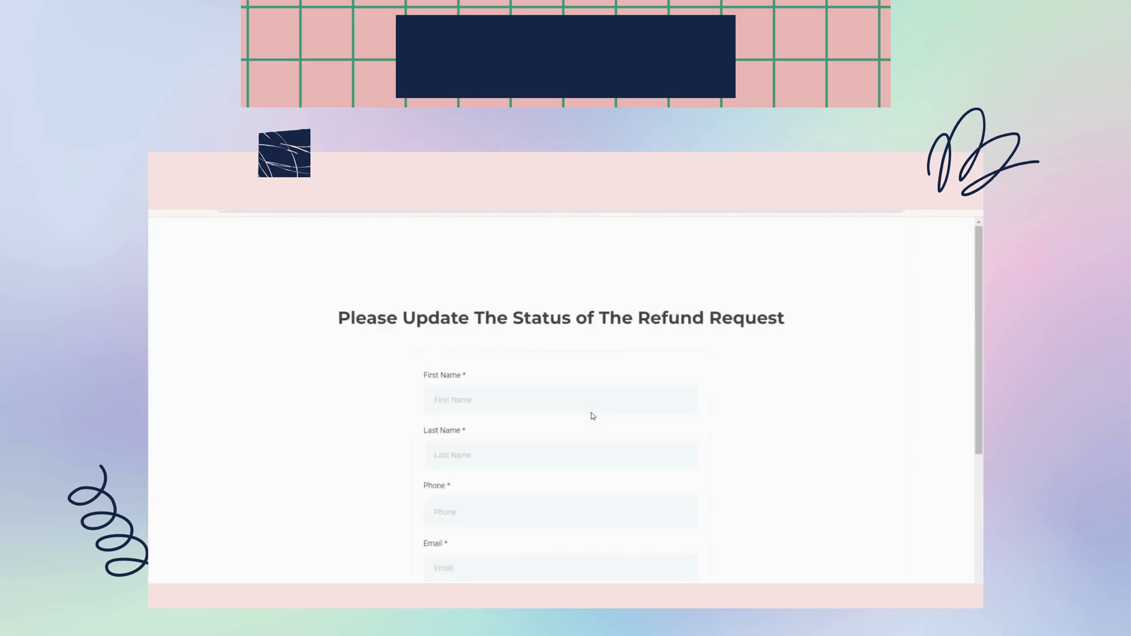
Review the refund request form on the preview of the B-005. Refund Status update funnel
{"action": "scroll", "coordinate": [591, 409], "scroll_direction": "down", "scroll_amount": 2}
{"action": "key", "text": "ctrl+a"}
{"action": "scroll", "coordinate": [590, 410], "scroll_direction": "up", "scroll_amount": 2}
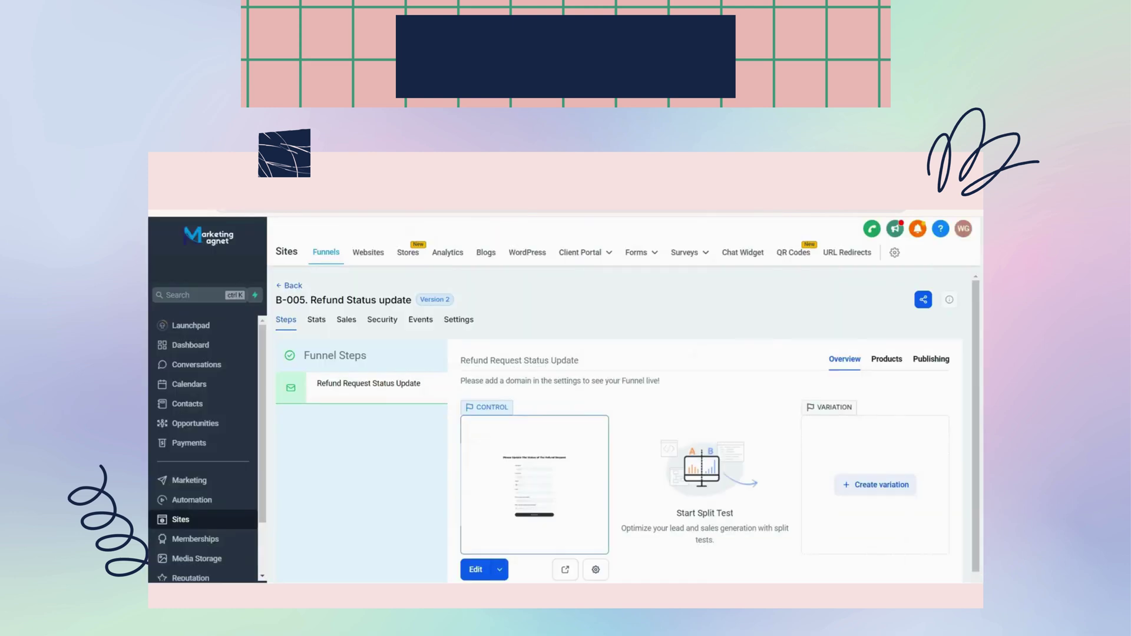
Open the B-005. Refund/Cancel Request funnel and launch previews of its Refund/cancellation and Thank You steps
{"action": "left_click", "coordinate": [289, 286]}
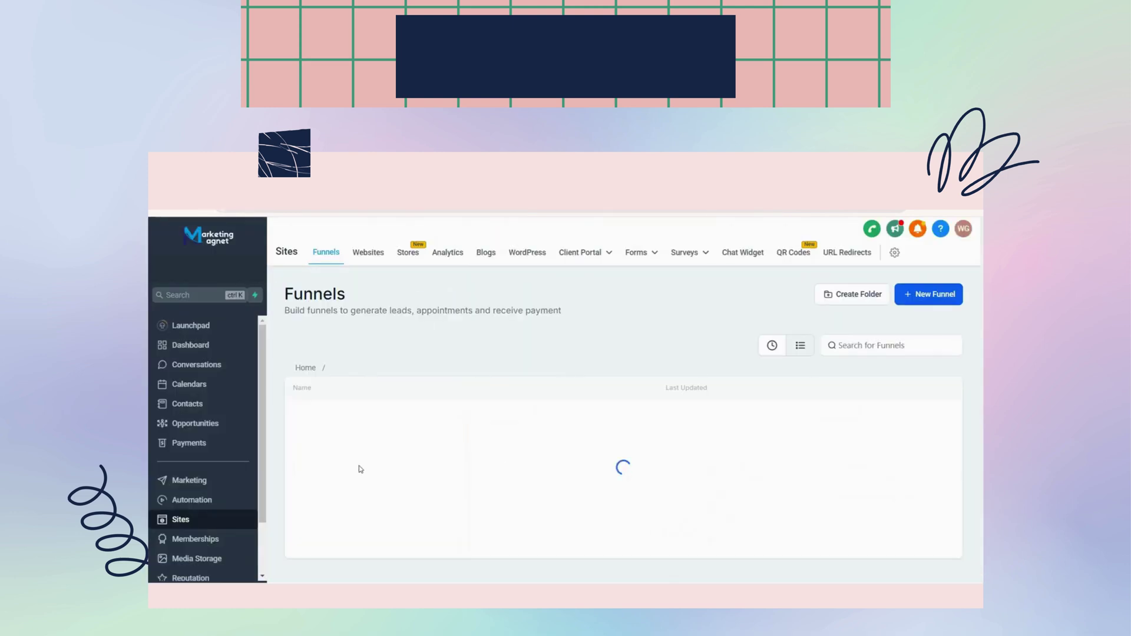
{"action": "left_click", "coordinate": [364, 475]}
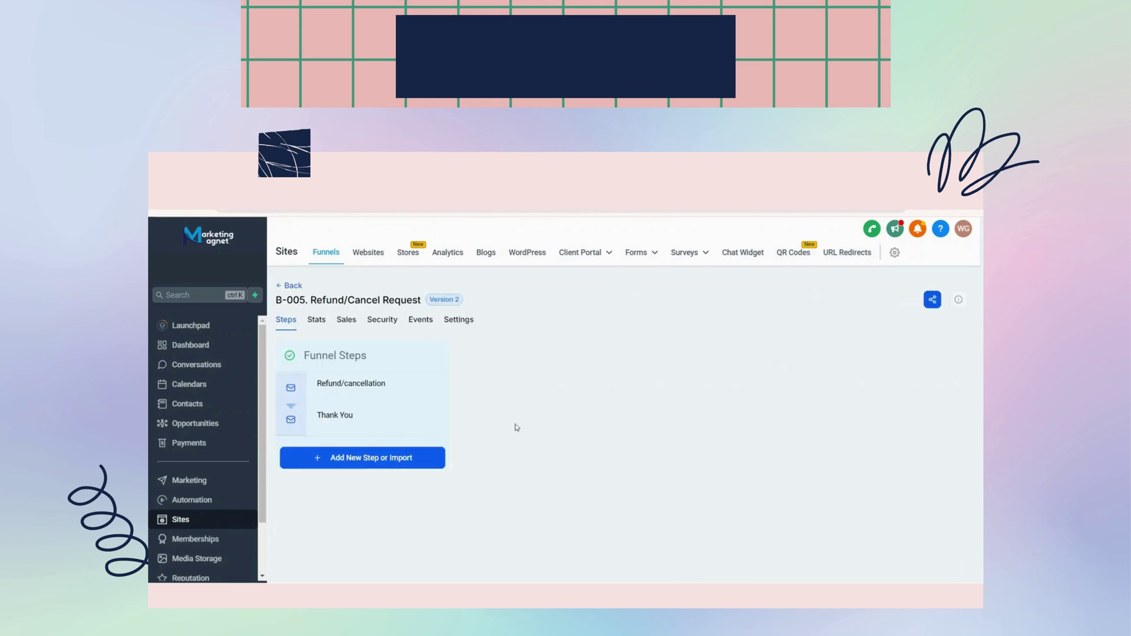
{"action": "scroll", "coordinate": [609, 478], "scroll_direction": "down", "scroll_amount": 1}
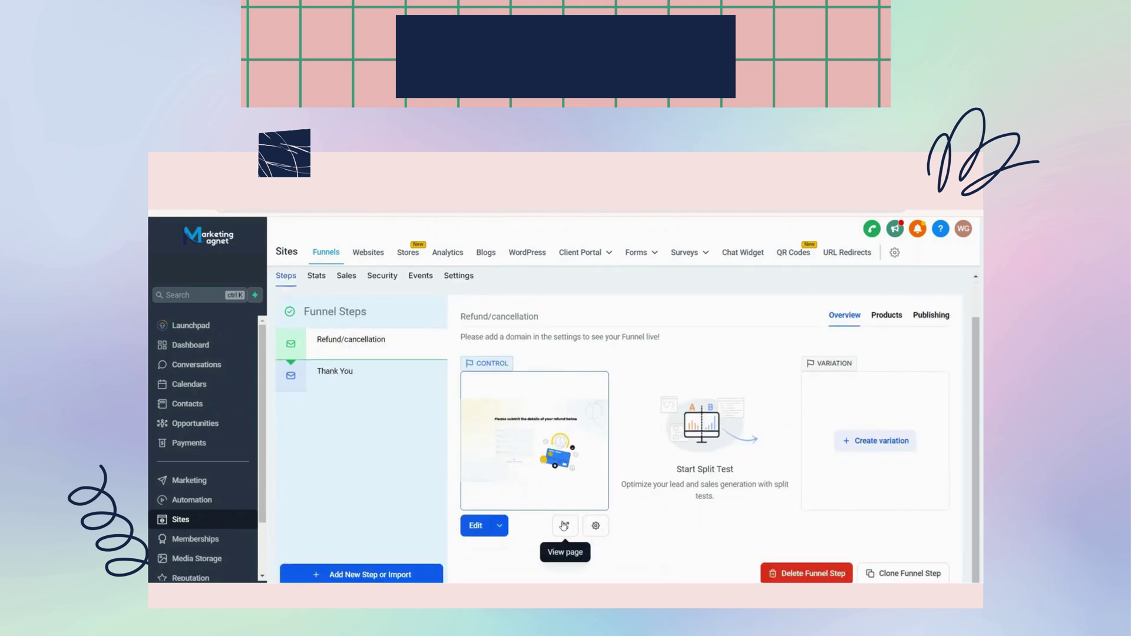
{"action": "left_click", "coordinate": [341, 376]}
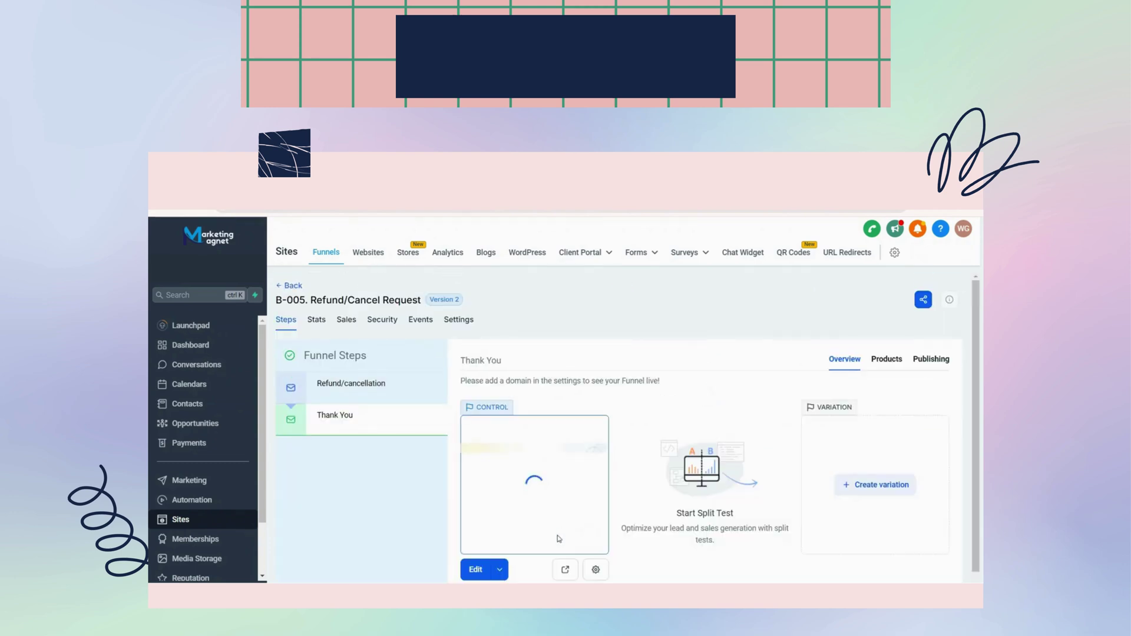
{"action": "left_click", "coordinate": [565, 571]}
Examine the refund details form and the refund thank-you page, finishing back at the funnel's steps
{"action": "scroll", "coordinate": [700, 471], "scroll_direction": "down", "scroll_amount": 5}
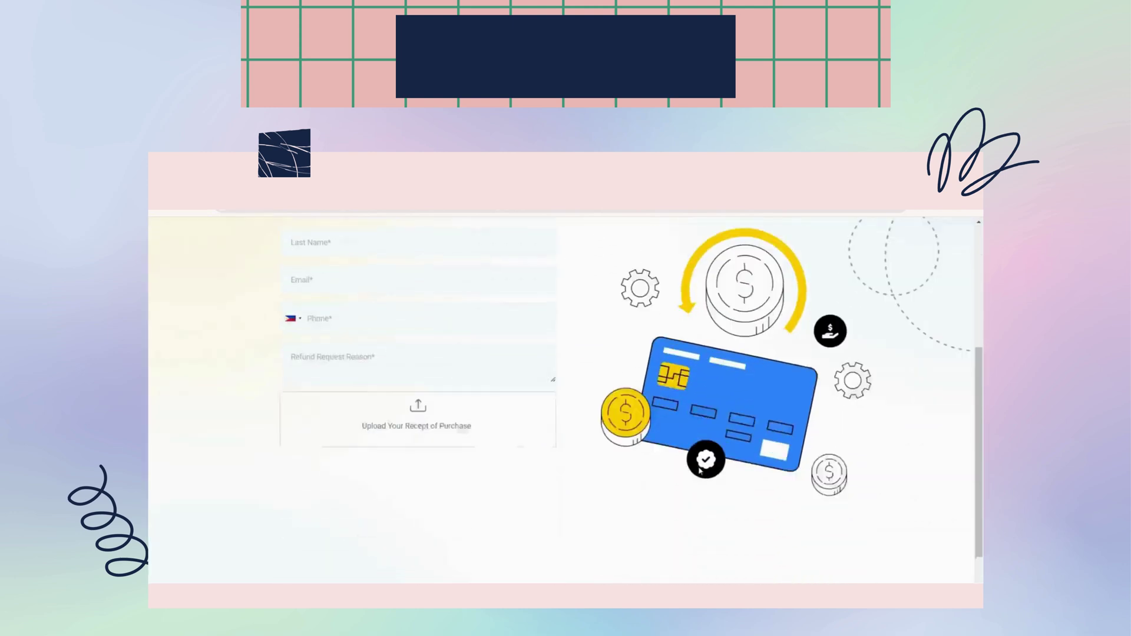
{"action": "scroll", "coordinate": [699, 470], "scroll_direction": "up", "scroll_amount": 5}
{"action": "key", "text": "ctrl+a"}
{"action": "scroll", "coordinate": [700, 470], "scroll_direction": "down", "scroll_amount": 1}
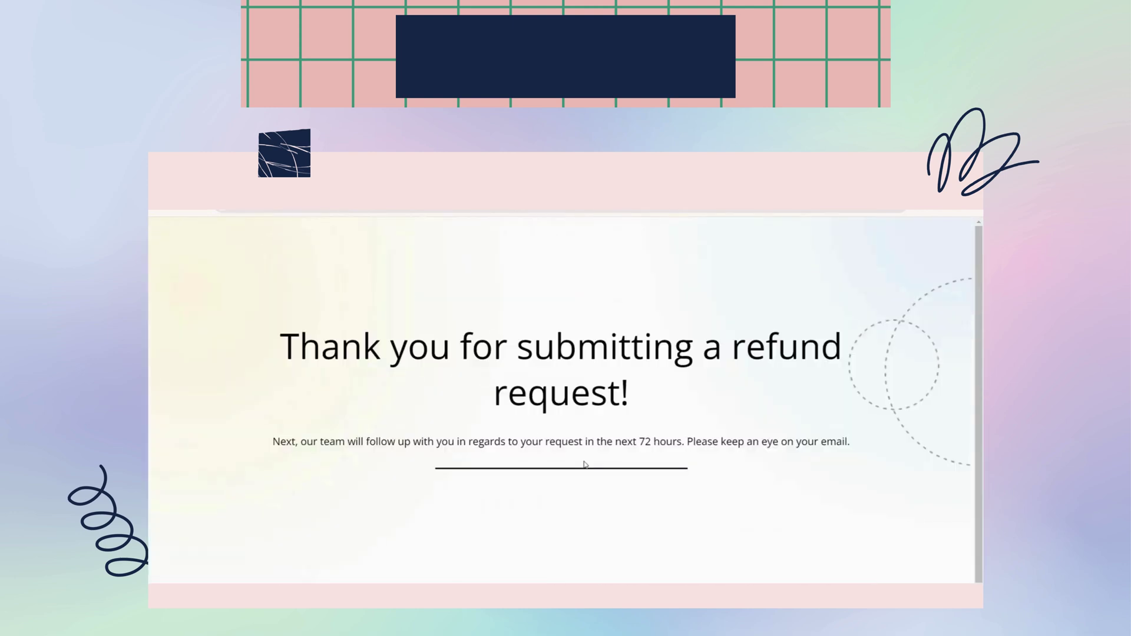
{"action": "key", "text": "ctrl+a"}
{"action": "left_click", "coordinate": [753, 534]}
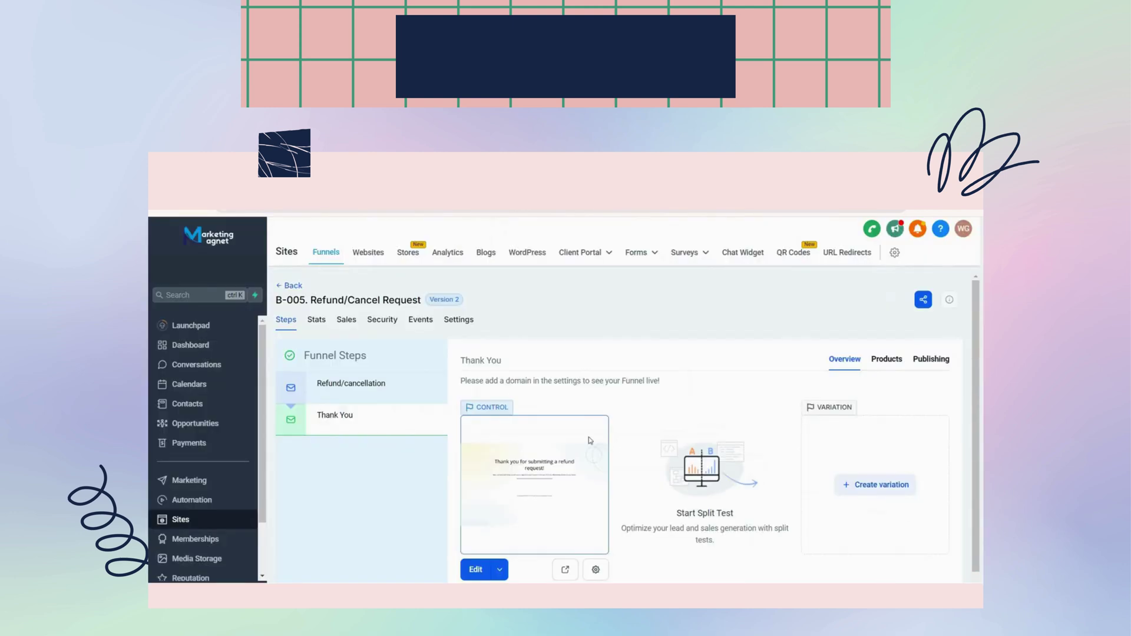
Return to the home funnel folders and open the B-006. Request A Callback folder
{"action": "left_click", "coordinate": [289, 285]}
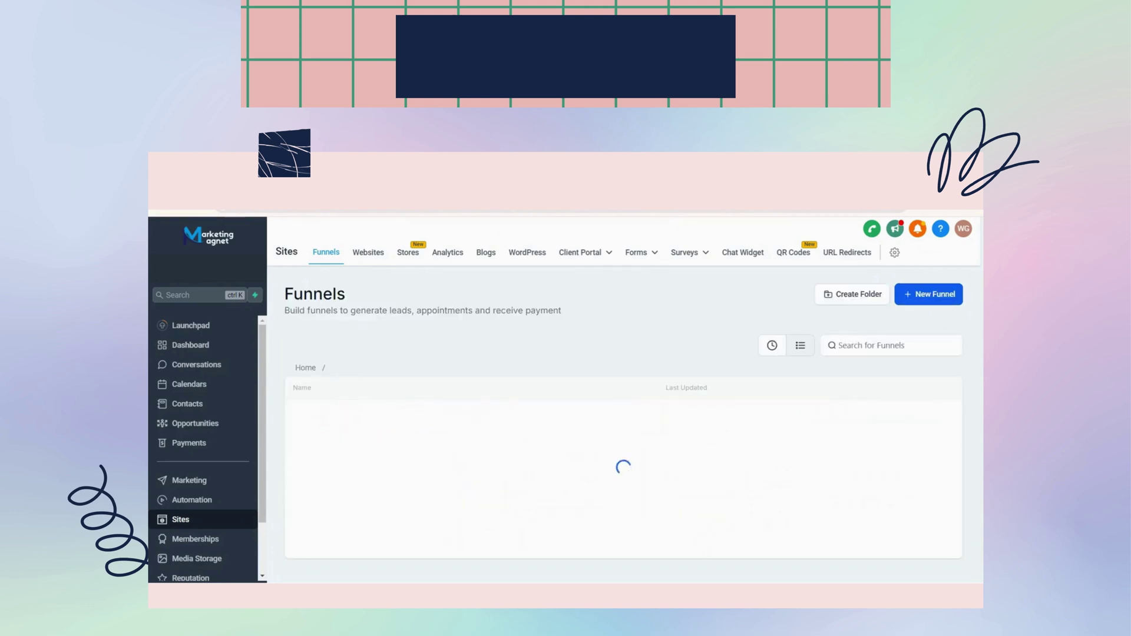
{"action": "left_click", "coordinate": [304, 367]}
{"action": "scroll", "coordinate": [396, 432], "scroll_direction": "down", "scroll_amount": 1}
{"action": "left_click", "coordinate": [397, 422]}
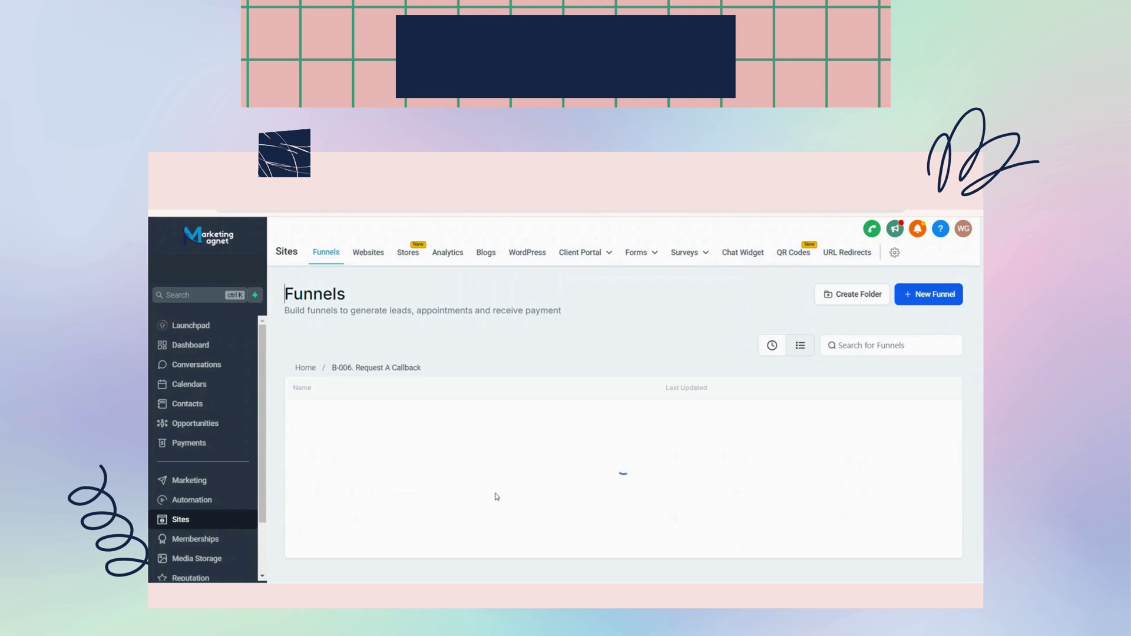
Open the B-006. Request A Call Back funnel and review the request form in its page preview
{"action": "left_click", "coordinate": [374, 420]}
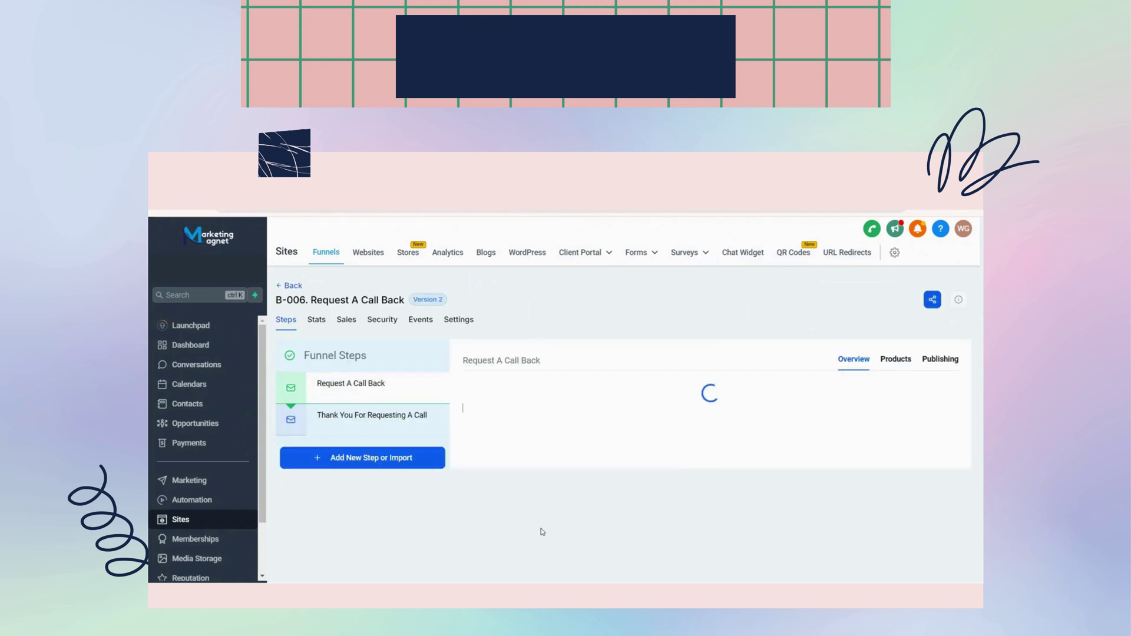
{"action": "left_click", "coordinate": [560, 567]}
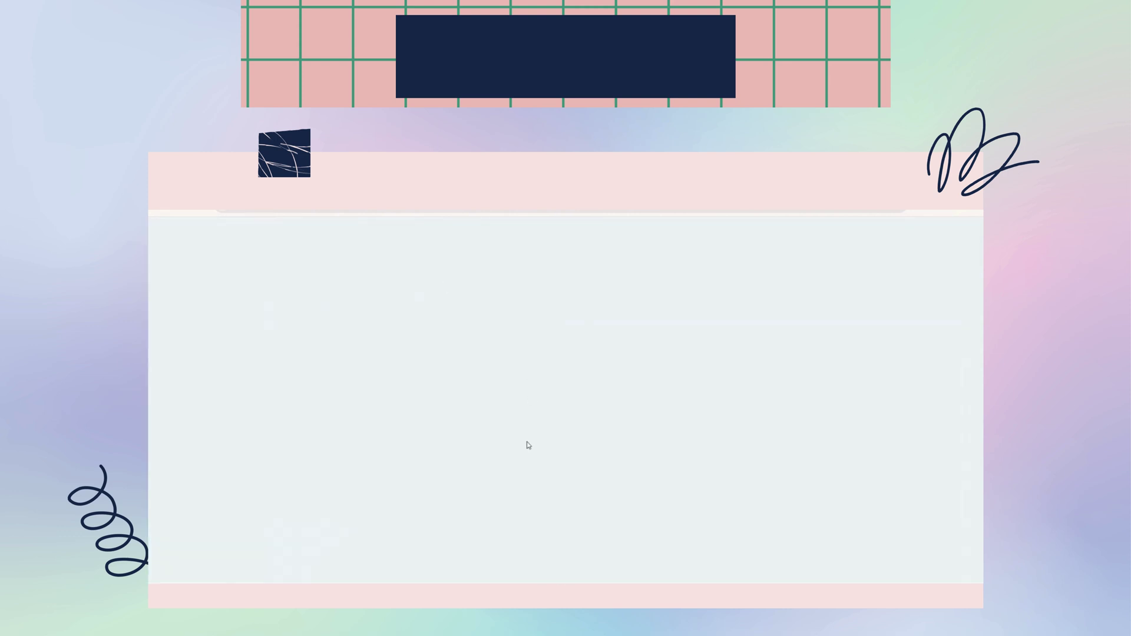
{"action": "scroll", "coordinate": [599, 471], "scroll_direction": "down", "scroll_amount": 4}
{"action": "key", "text": "ctrl+a"}
{"action": "scroll", "coordinate": [598, 480], "scroll_direction": "up", "scroll_amount": 3}
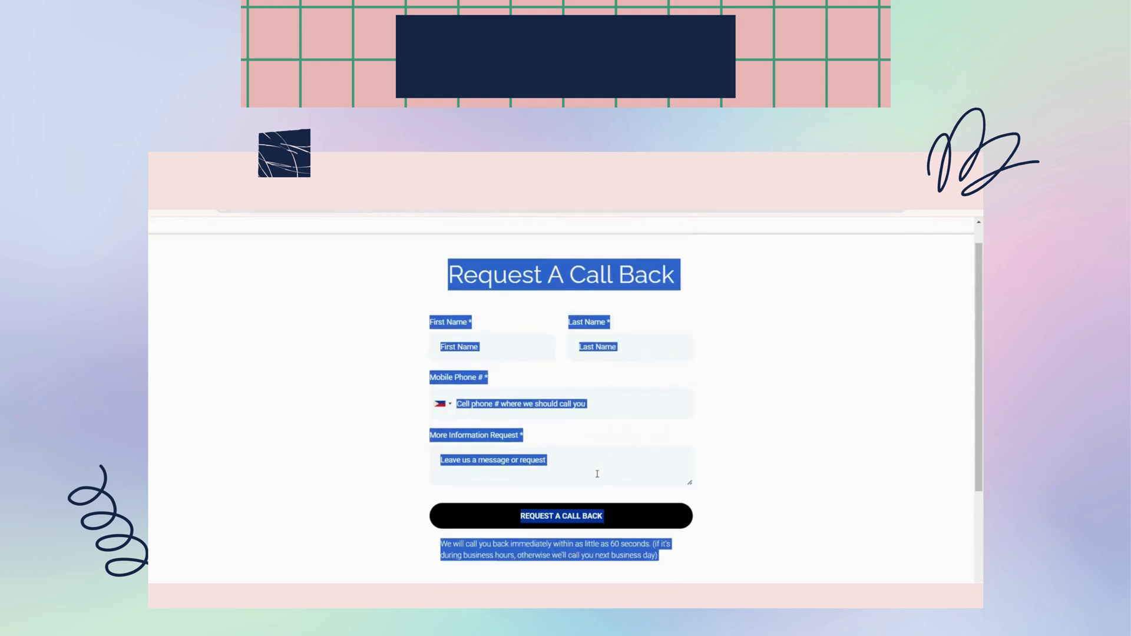
{"action": "left_click", "coordinate": [597, 474]}
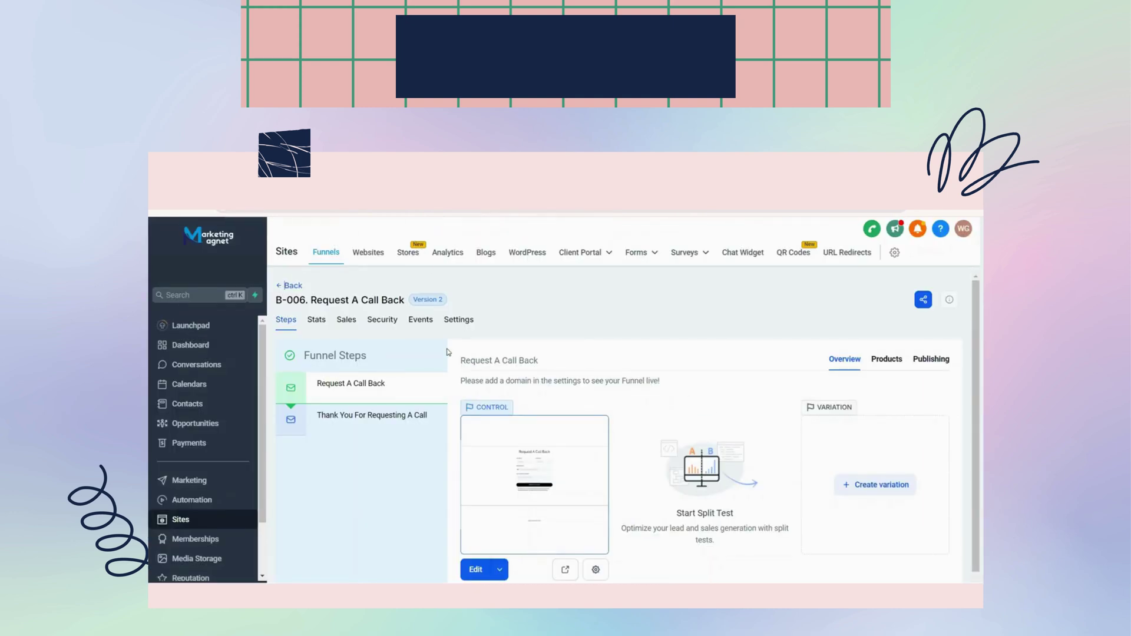
Return to the home funnel folders and open the APPT Status Update funnel in the B-007. Calendar Automations folder
{"action": "left_click", "coordinate": [293, 286]}
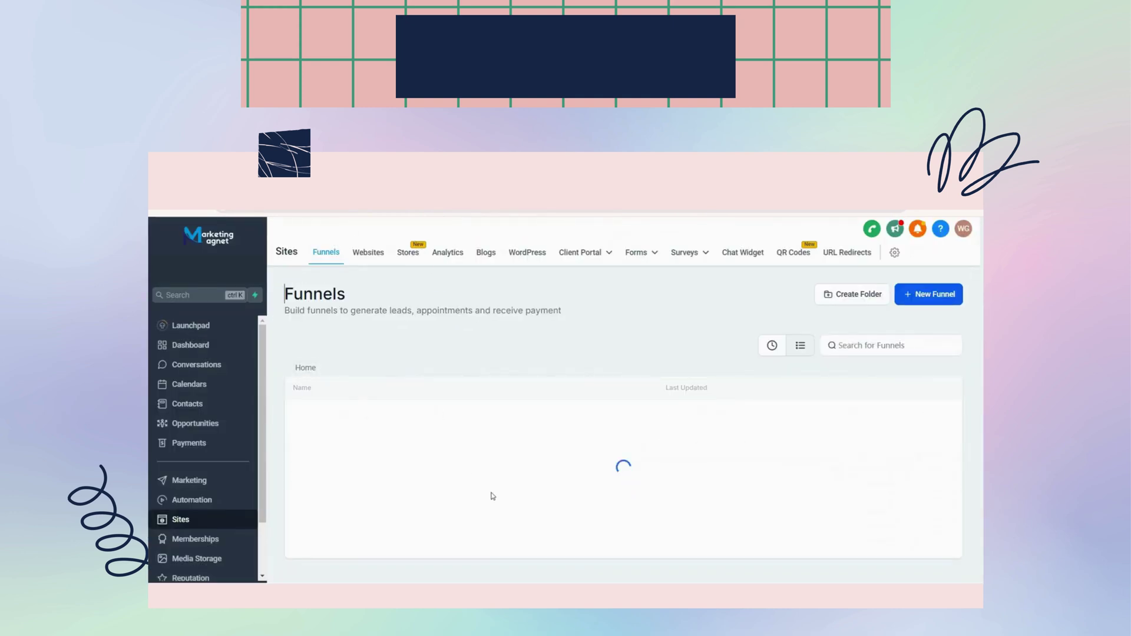
{"action": "scroll", "coordinate": [429, 485], "scroll_direction": "down", "scroll_amount": 1}
{"action": "left_click", "coordinate": [404, 457]}
{"action": "left_click", "coordinate": [378, 415]}
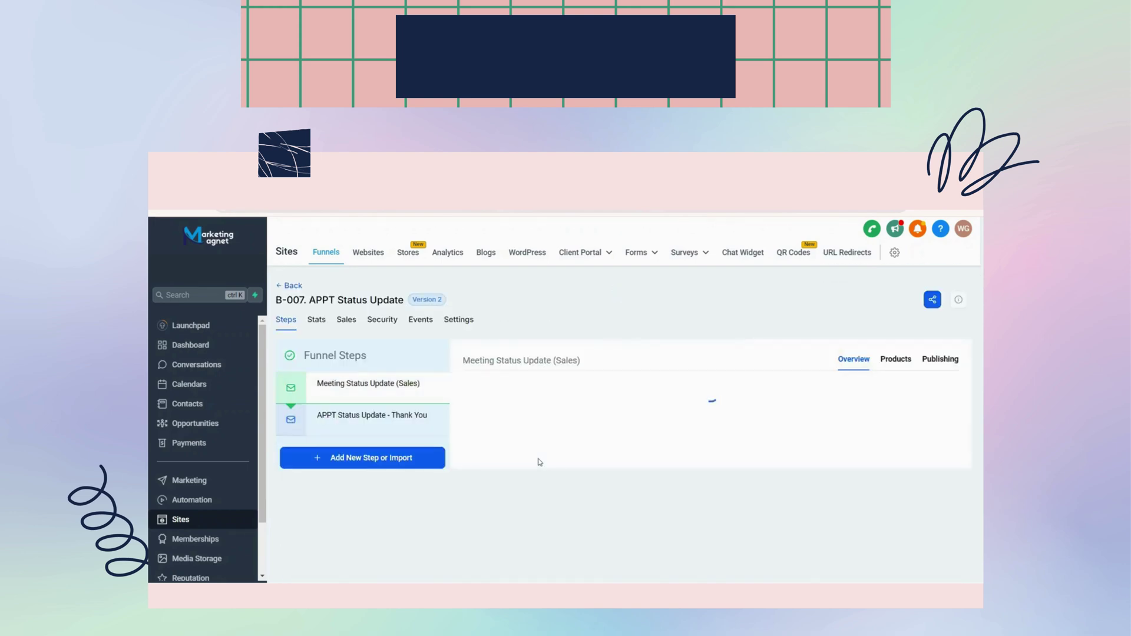
Launch previews of the APPT Status Update funnel's Meeting Status Update (Sales) and Thank You steps
{"action": "scroll", "coordinate": [525, 492], "scroll_direction": "down", "scroll_amount": 1}
{"action": "left_click", "coordinate": [519, 485]}
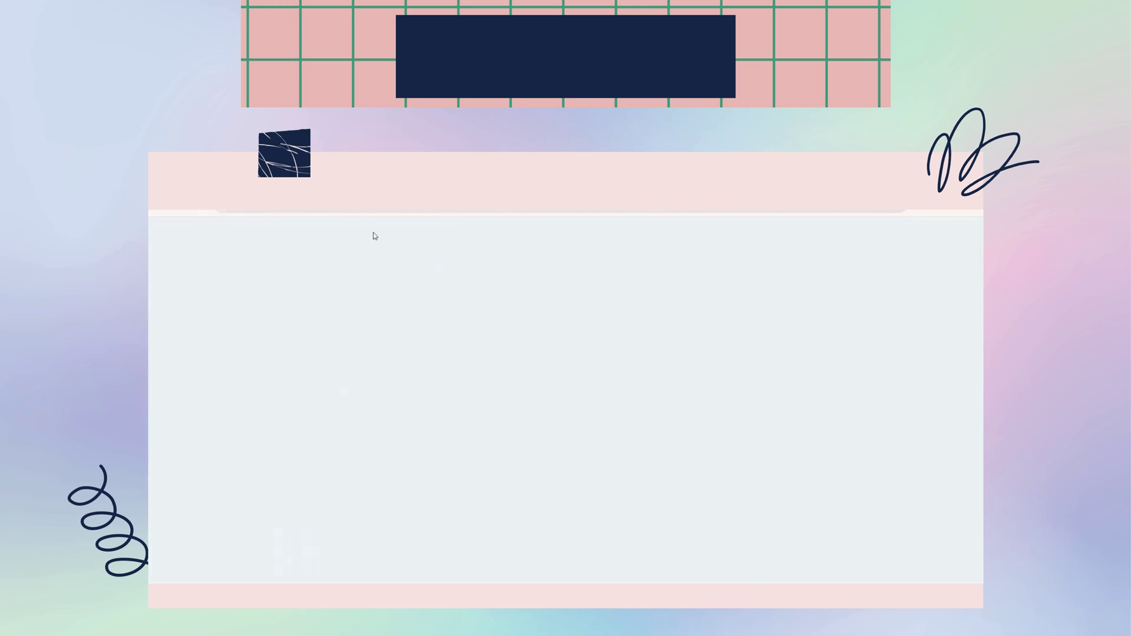
{"action": "scroll", "coordinate": [545, 492], "scroll_direction": "down", "scroll_amount": 5}
{"action": "left_click", "coordinate": [245, 182]}
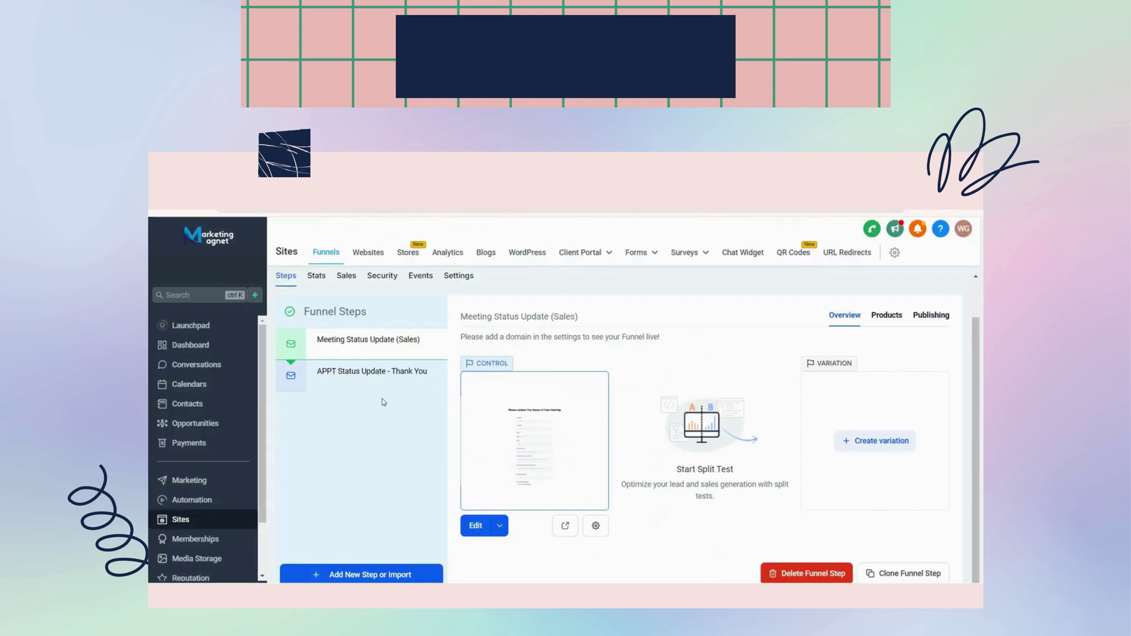
{"action": "left_click", "coordinate": [365, 373]}
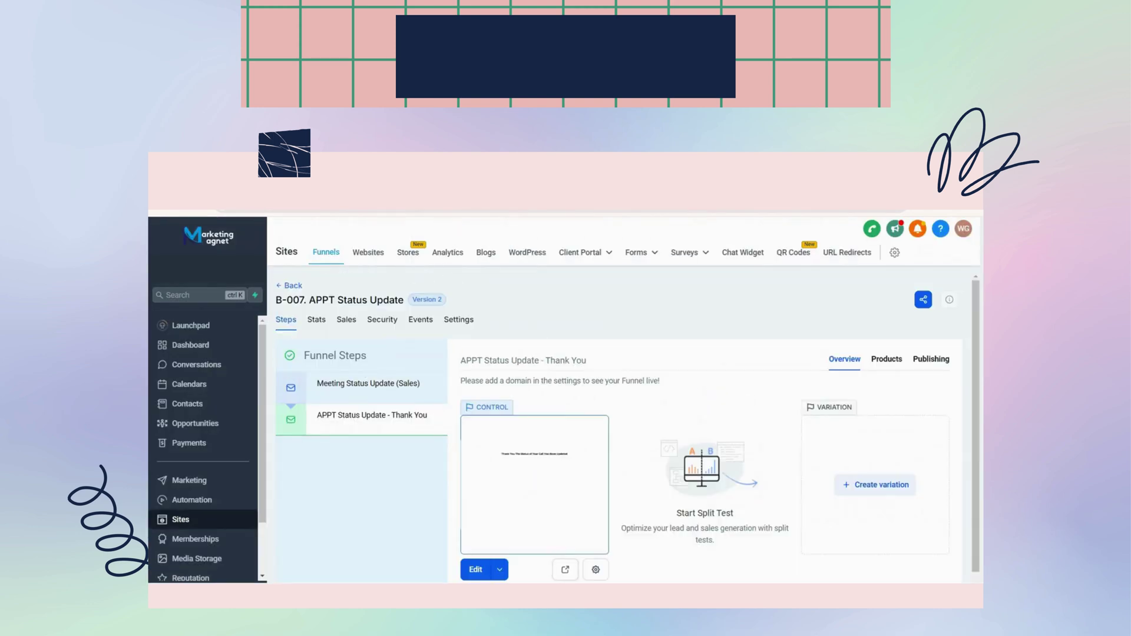
Examine the meeting status update form and its thank-you page, finishing back at the funnel's steps
{"action": "key", "text": "ctrl+Tab"}
{"action": "scroll", "coordinate": [679, 425], "scroll_direction": "down", "scroll_amount": 5}
{"action": "scroll", "coordinate": [679, 427], "scroll_direction": "up", "scroll_amount": 10}
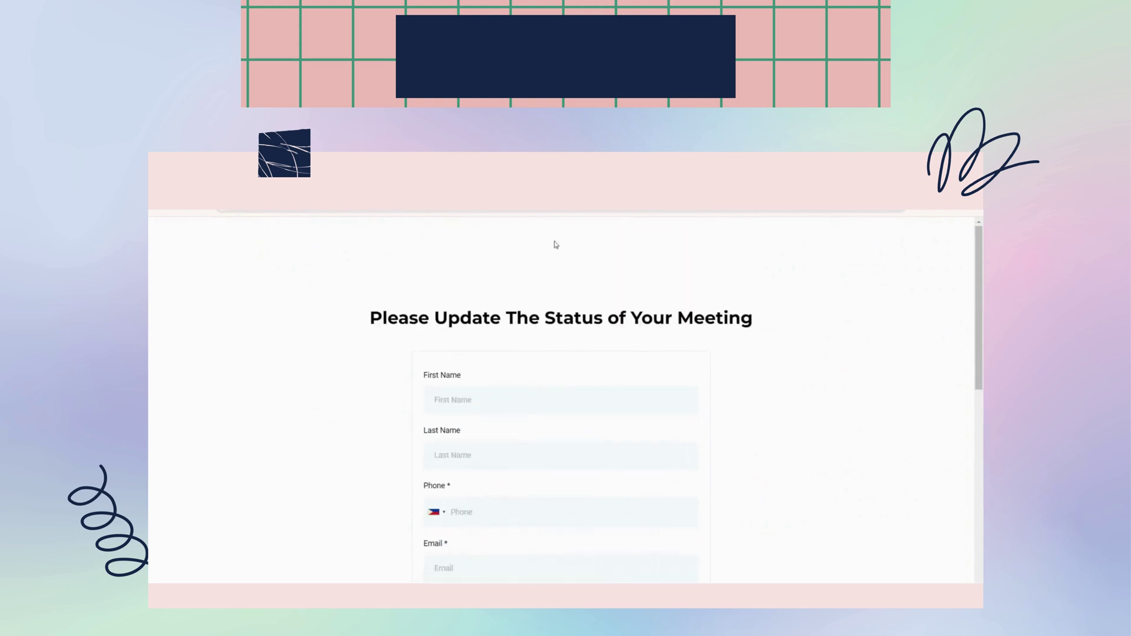
{"action": "key", "text": "ctrl+a"}
{"action": "left_click", "coordinate": [759, 454]}
{"action": "key", "text": "ctrl+Tab"}
{"action": "key", "text": "ctrl+a"}
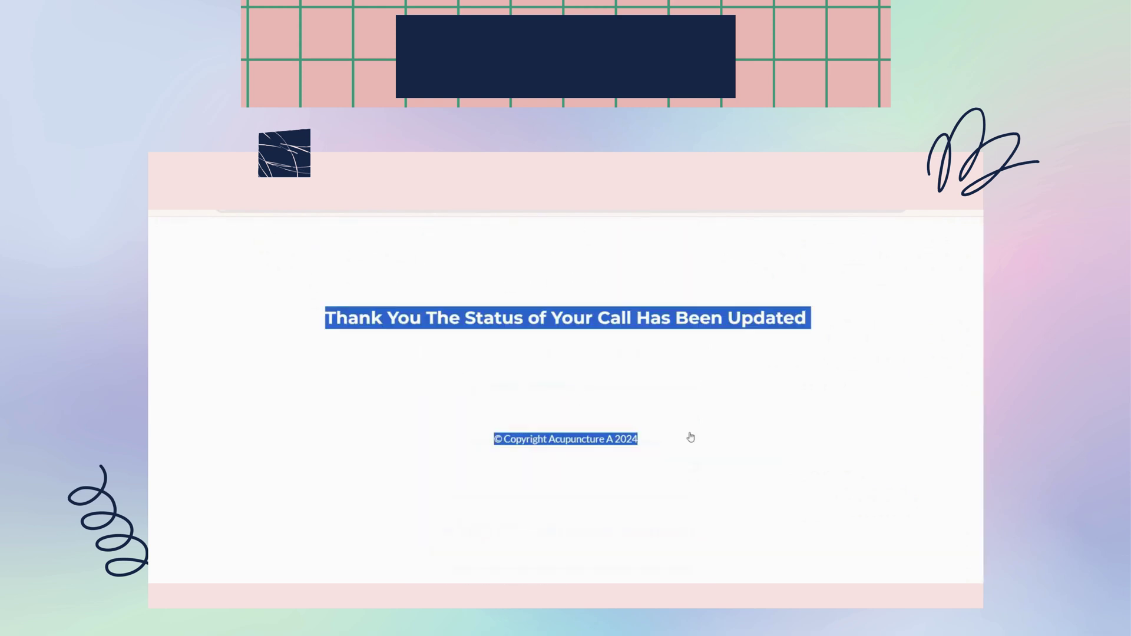
{"action": "left_click", "coordinate": [729, 445]}
{"action": "key", "text": "ctrl+Tab"}
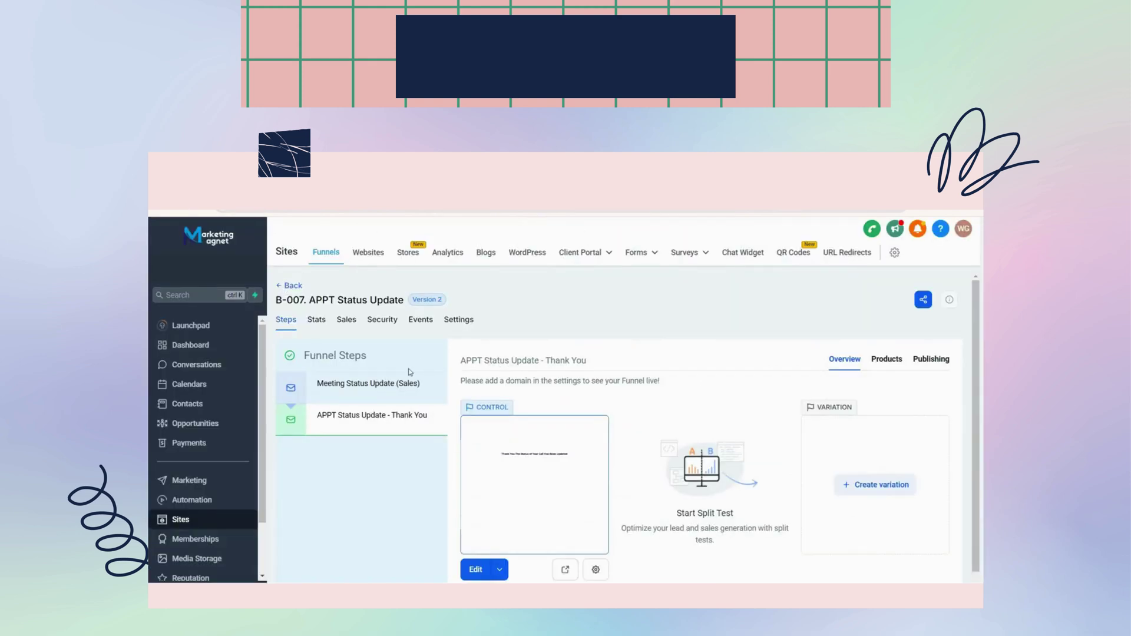
Open the B-007. General Calendar Funnels funnel and launch previews of its two calendar steps and their Thank You steps
{"action": "left_click", "coordinate": [292, 287]}
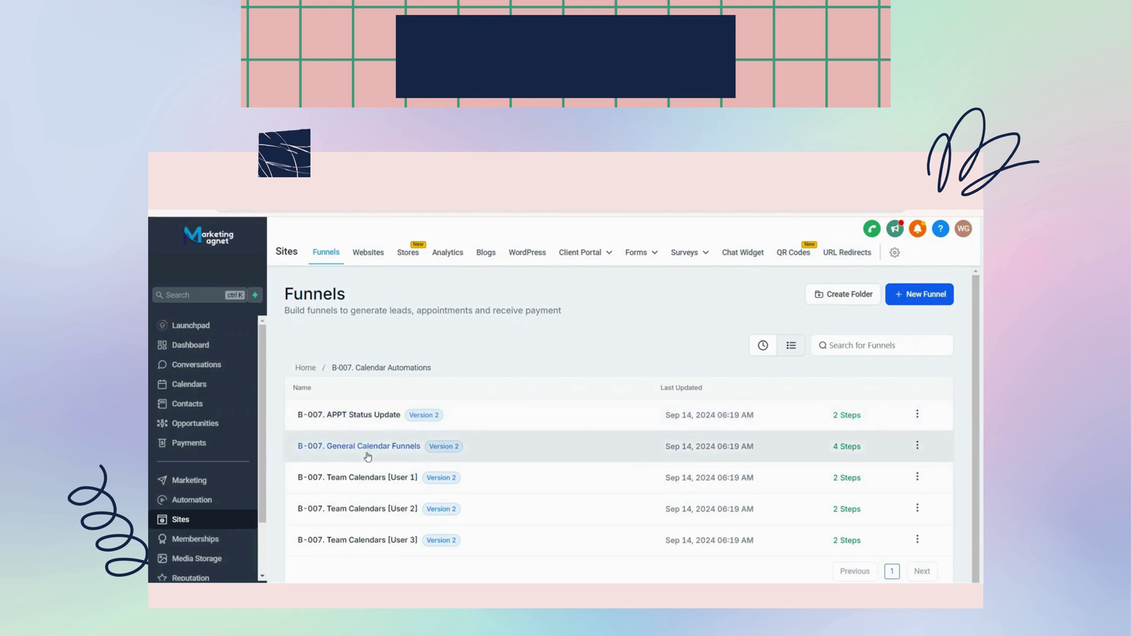
{"action": "left_click", "coordinate": [368, 452]}
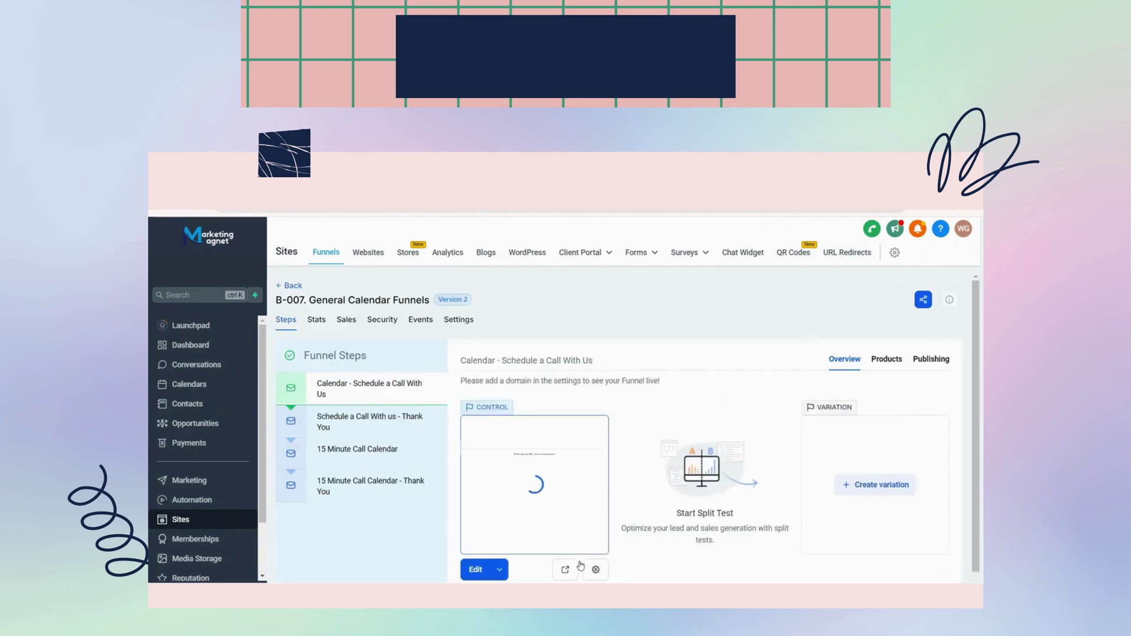
{"action": "left_click", "coordinate": [389, 420]}
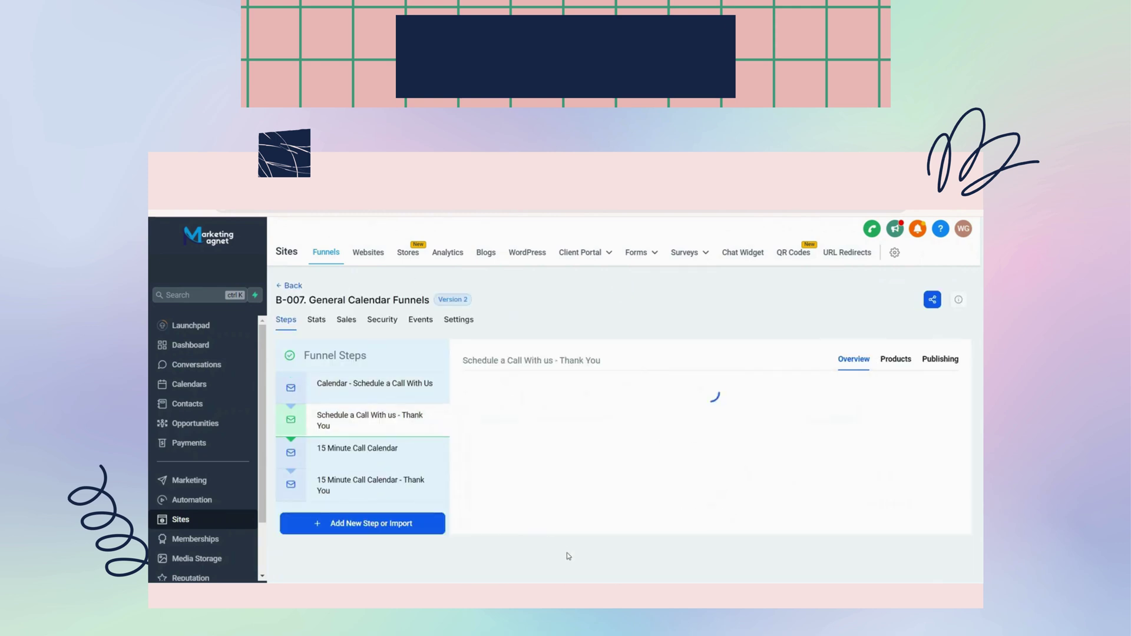
{"action": "left_click", "coordinate": [365, 451]}
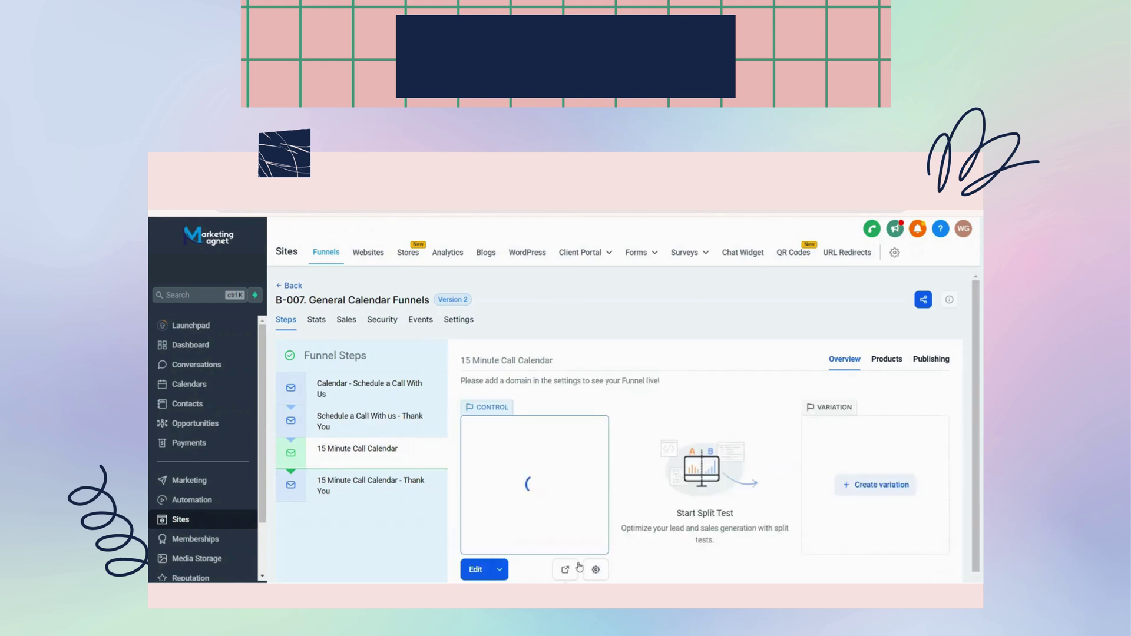
{"action": "left_click", "coordinate": [366, 484]}
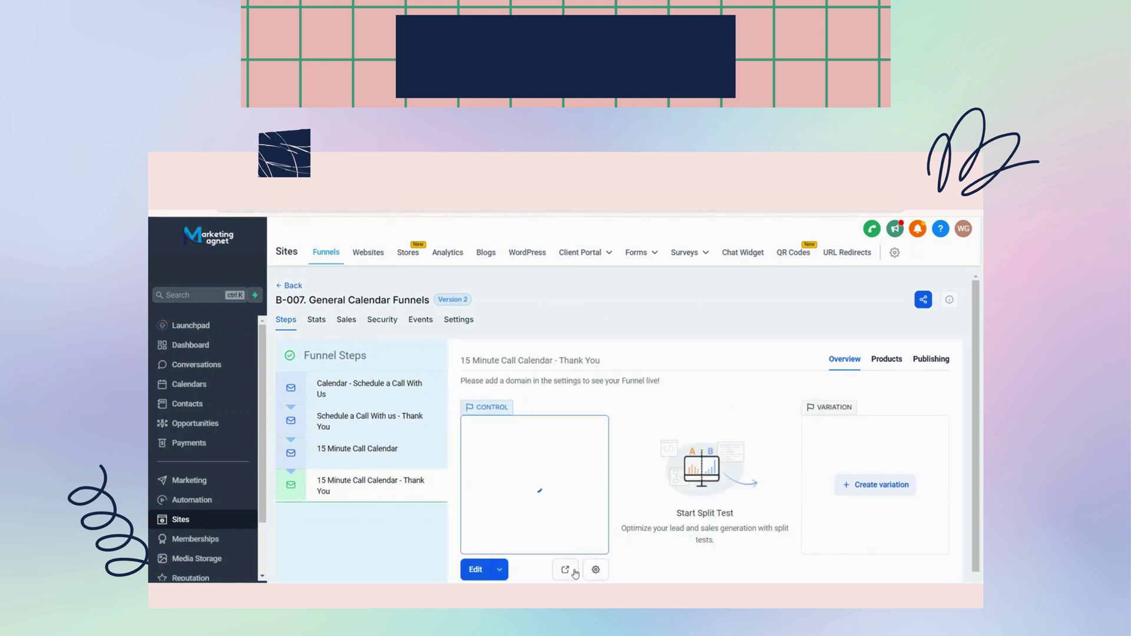
{"action": "left_click", "coordinate": [569, 571]}
Examine the previewed appointment scheduling pages and the call and interview thank-you pages of the general calendar funnel
{"action": "key", "text": "ctrl+a"}
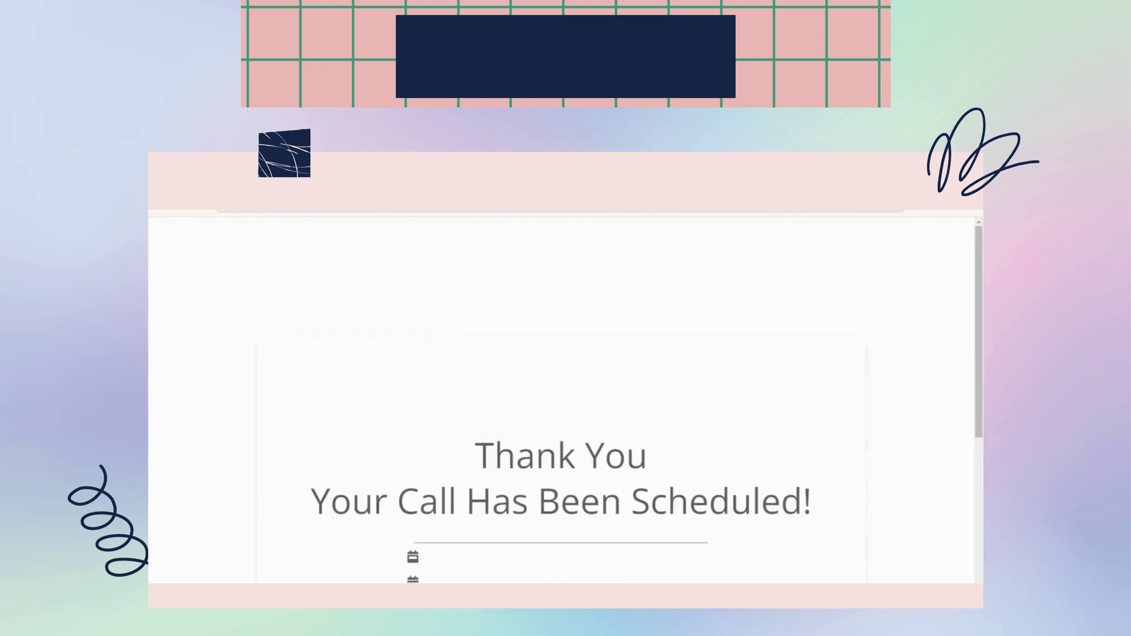
{"action": "scroll", "coordinate": [561, 400], "scroll_direction": "down", "scroll_amount": 5}
{"action": "key", "text": "ctrl+a"}
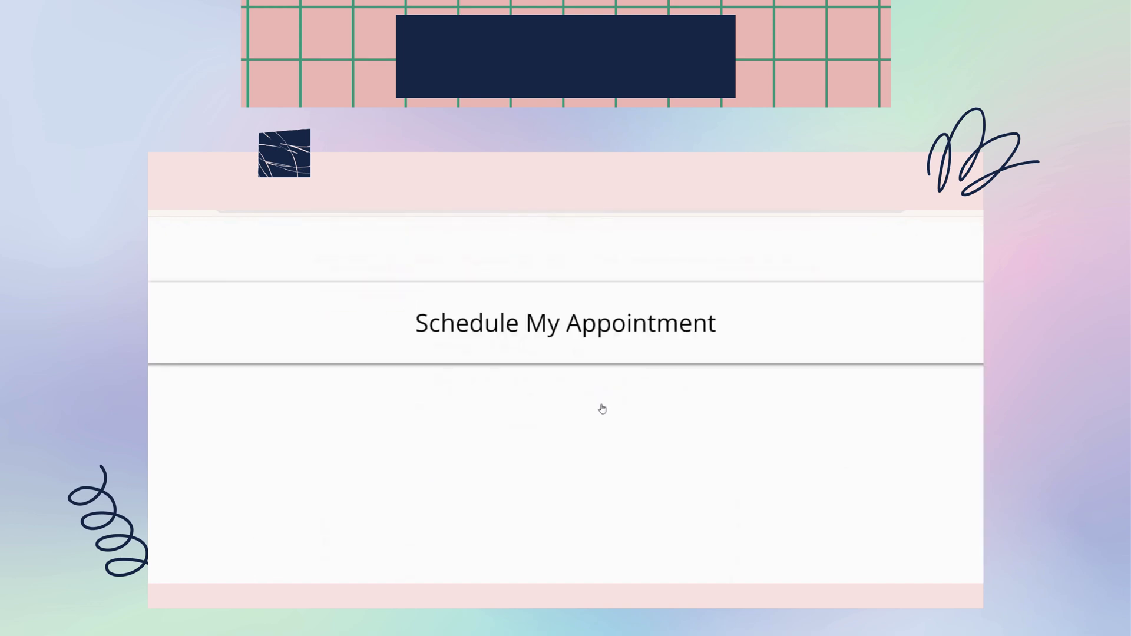
{"action": "key", "text": "ctrl+a"}
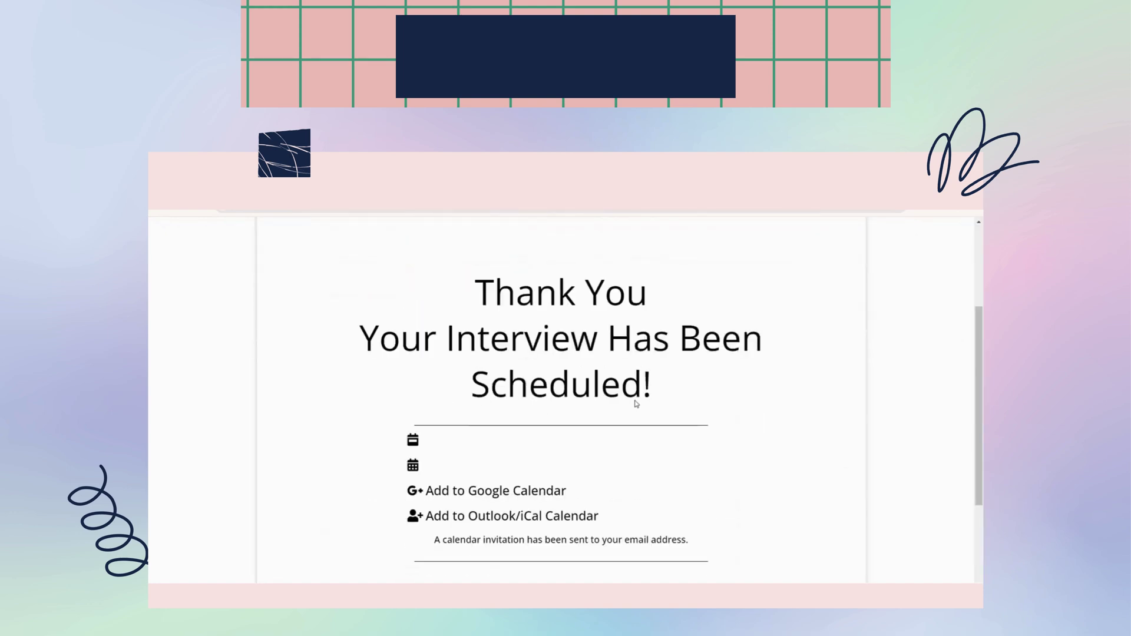
{"action": "scroll", "coordinate": [636, 401], "scroll_direction": "down", "scroll_amount": 1}
{"action": "key", "text": "ctrl+a"}
{"action": "scroll", "coordinate": [636, 401], "scroll_direction": "down", "scroll_amount": 2}
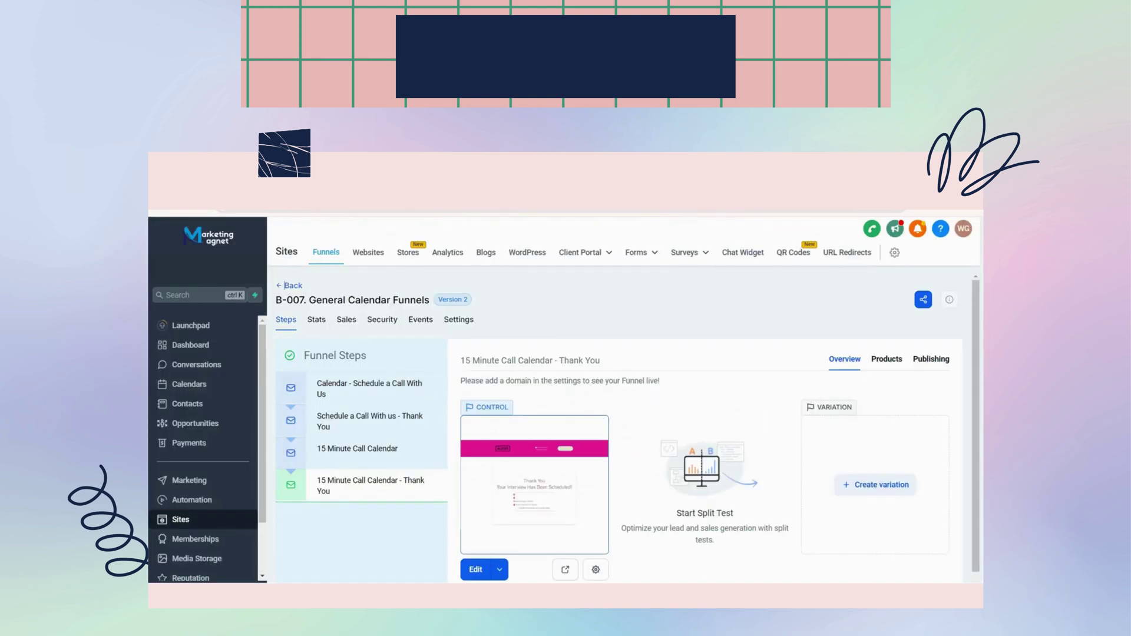
Open the B-007. Team Calendars [User 1] funnel and review its Schedule a Call and Thank You page previews
{"action": "left_click", "coordinate": [289, 285]}
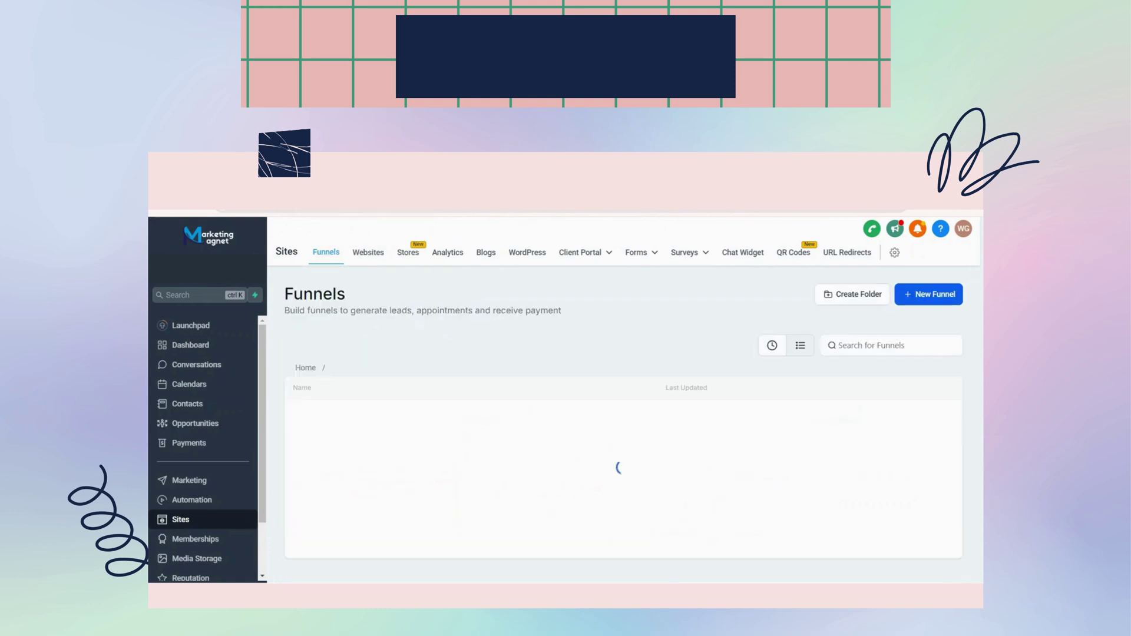
{"action": "left_click", "coordinate": [389, 473]}
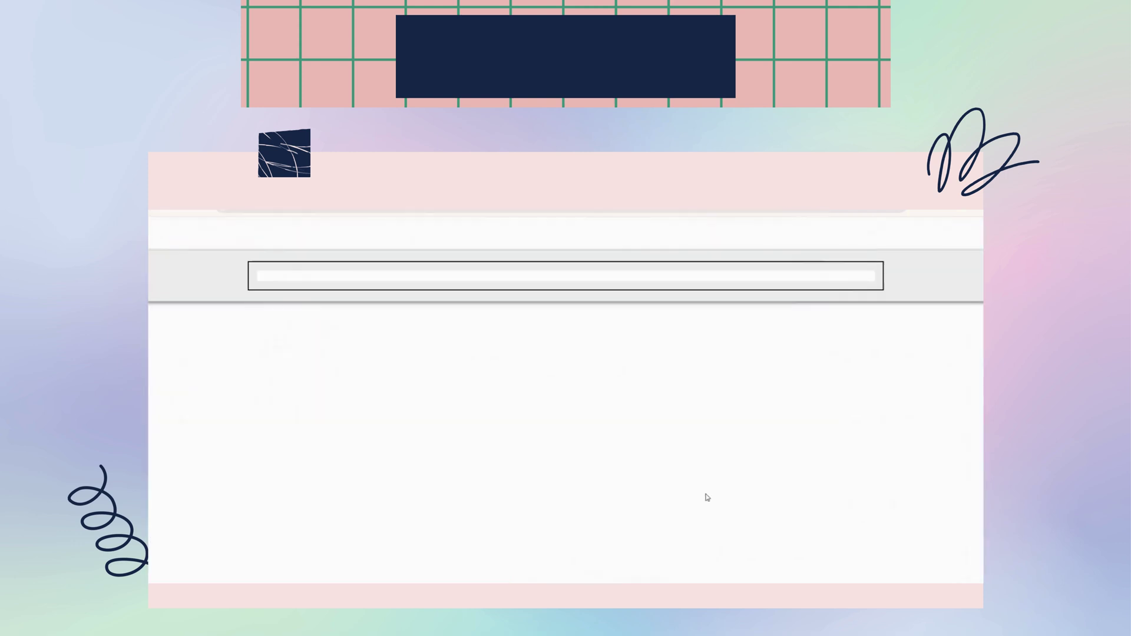
{"action": "left_click_drag", "start_coordinate": [628, 348], "coordinate": [480, 227]}
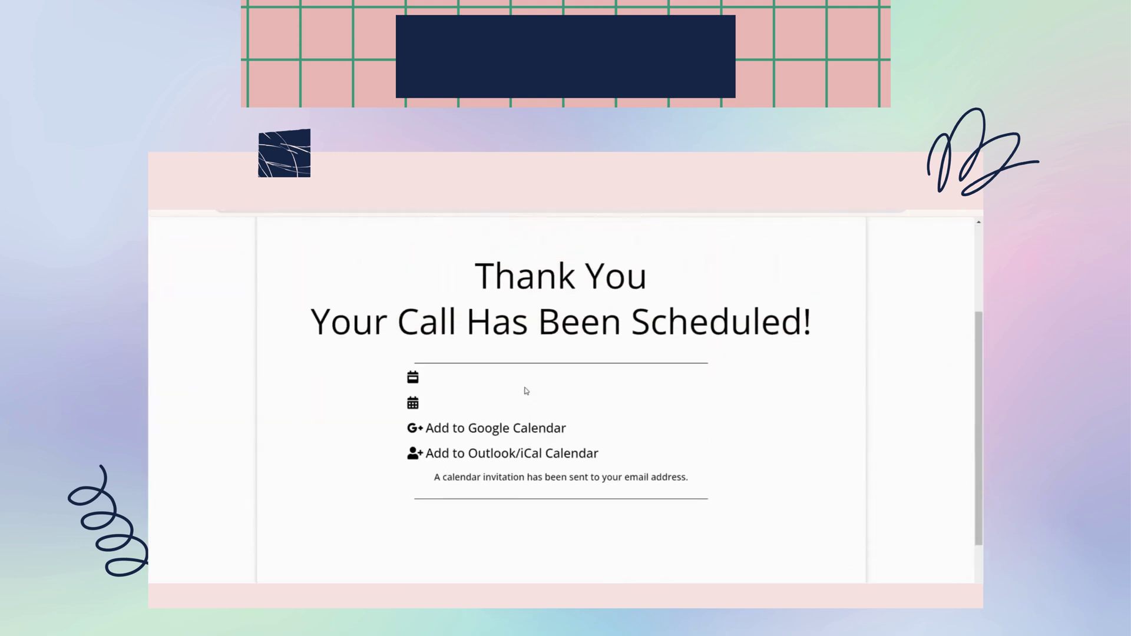
{"action": "key", "text": "ctrl+a"}
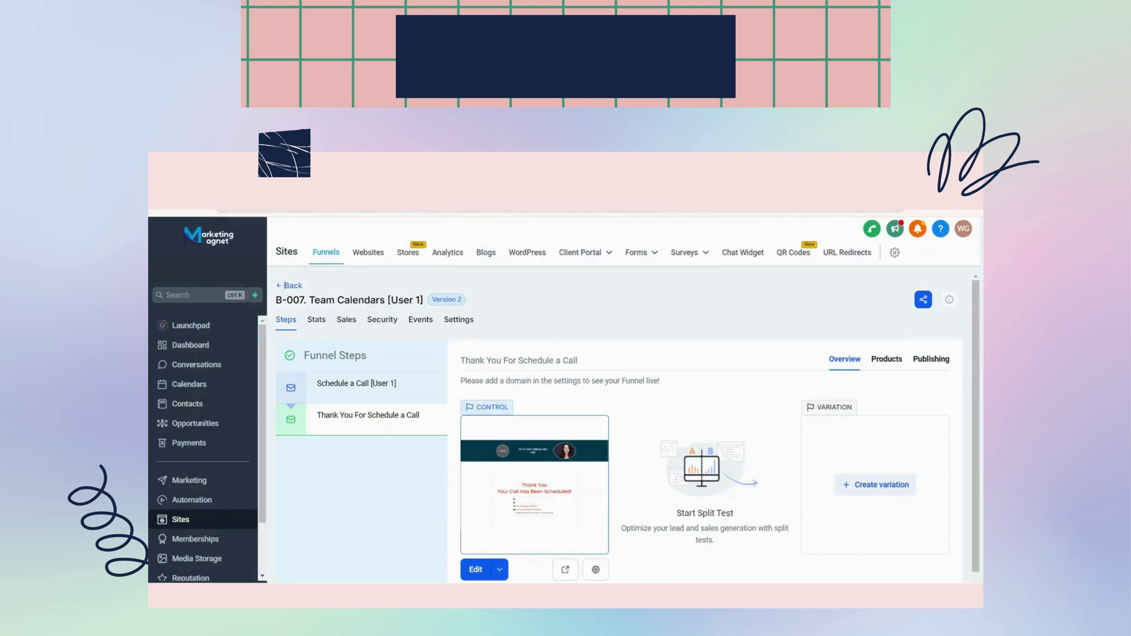
Open the B-007. Team Calendars [User 2] funnel and review its Schedule a Call and Thank You page previews
{"action": "left_click", "coordinate": [289, 285]}
{"action": "left_click", "coordinate": [376, 516]}
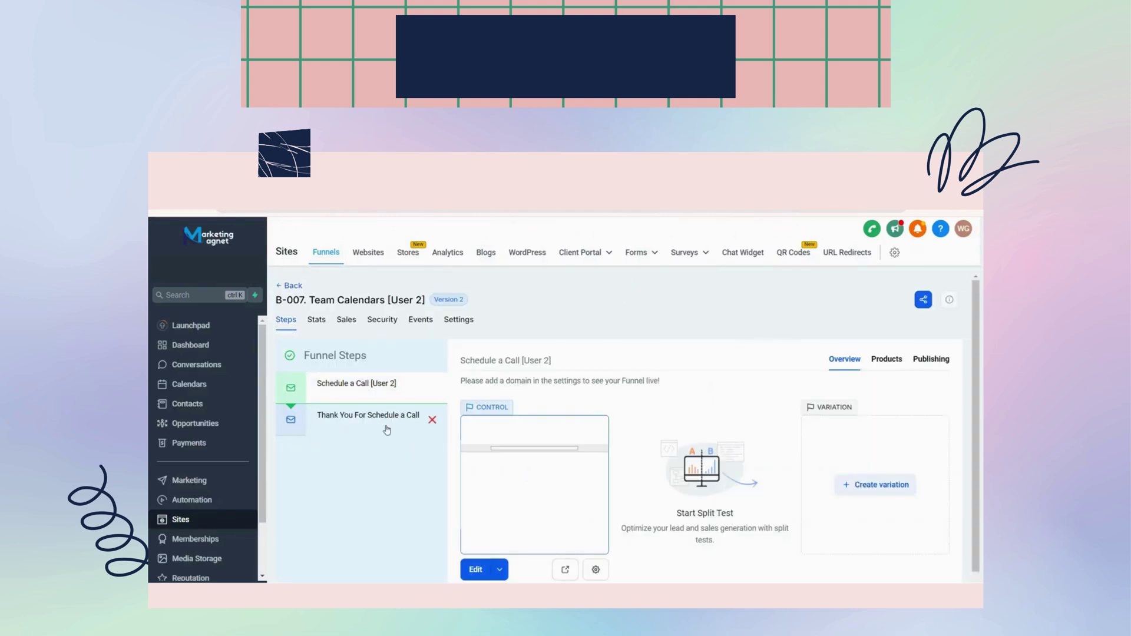
{"action": "left_click", "coordinate": [387, 419]}
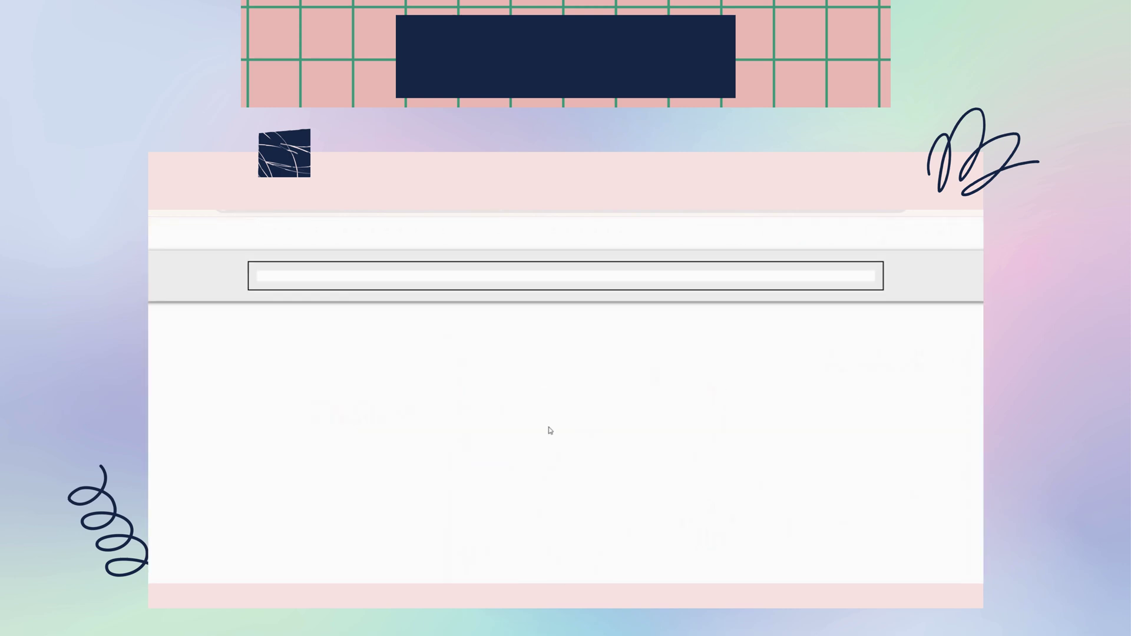
{"action": "key", "text": "ctrl+a"}
{"action": "scroll", "coordinate": [532, 414], "scroll_direction": "down", "scroll_amount": 1}
{"action": "key", "text": "ctrl+a"}
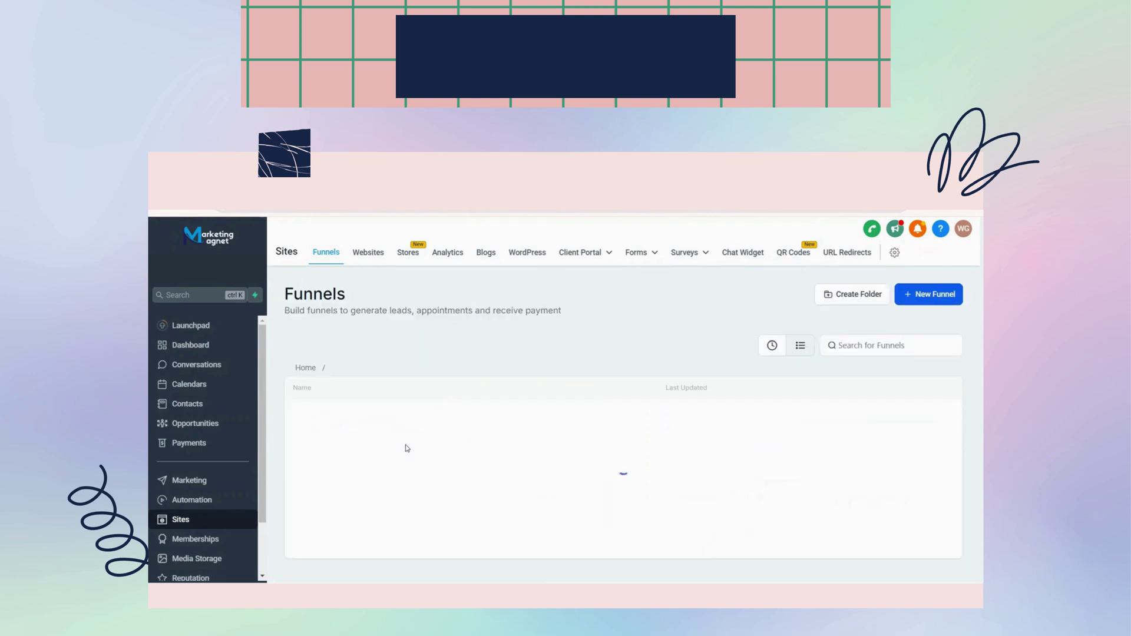
Open the B-007. Team Calendars [User 3] funnel and review its Schedule a Call and Thank You page previews
{"action": "left_click", "coordinate": [378, 541]}
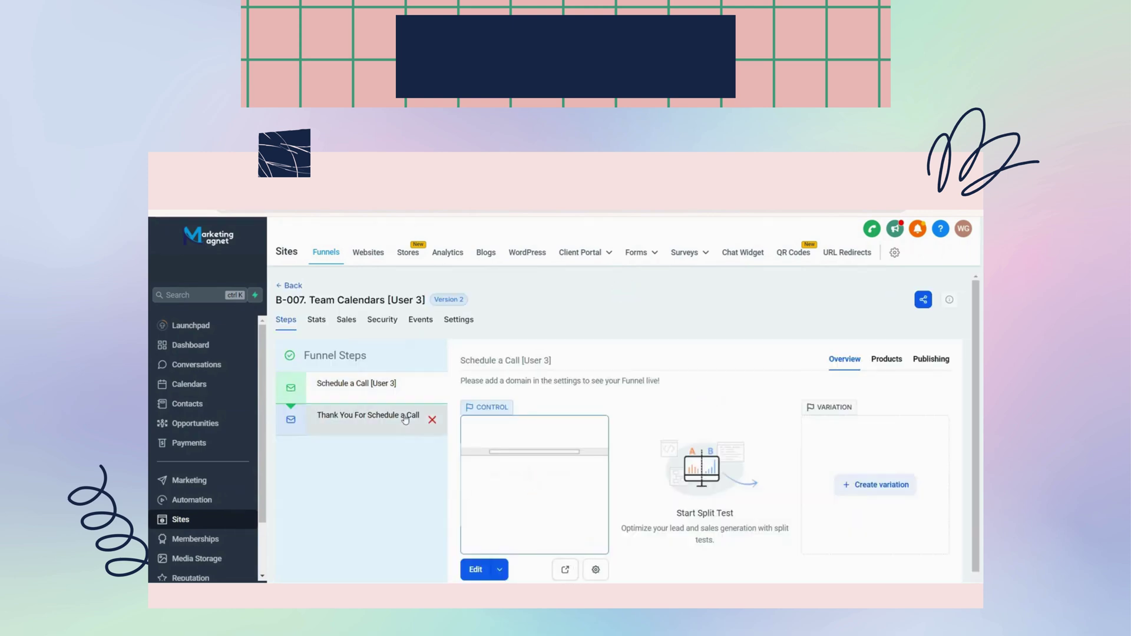
{"action": "left_click", "coordinate": [424, 417]}
{"action": "left_click", "coordinate": [563, 569]}
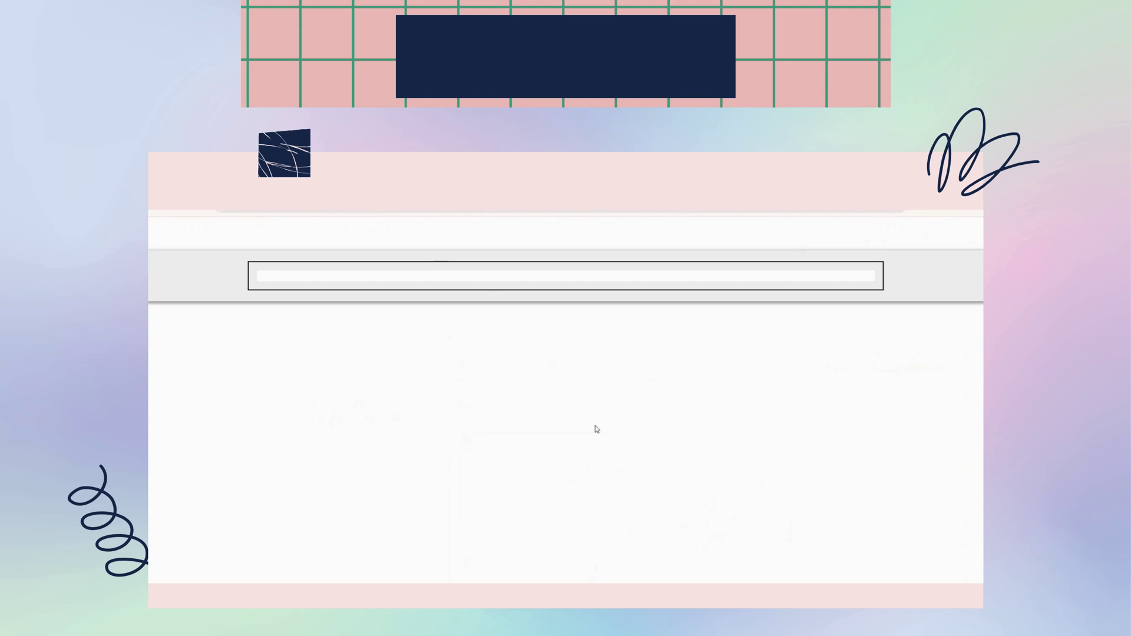
{"action": "key", "text": "ctrl+a"}
{"action": "key", "text": "ctrl+a"}
{"action": "scroll", "coordinate": [597, 430], "scroll_direction": "down", "scroll_amount": 2}
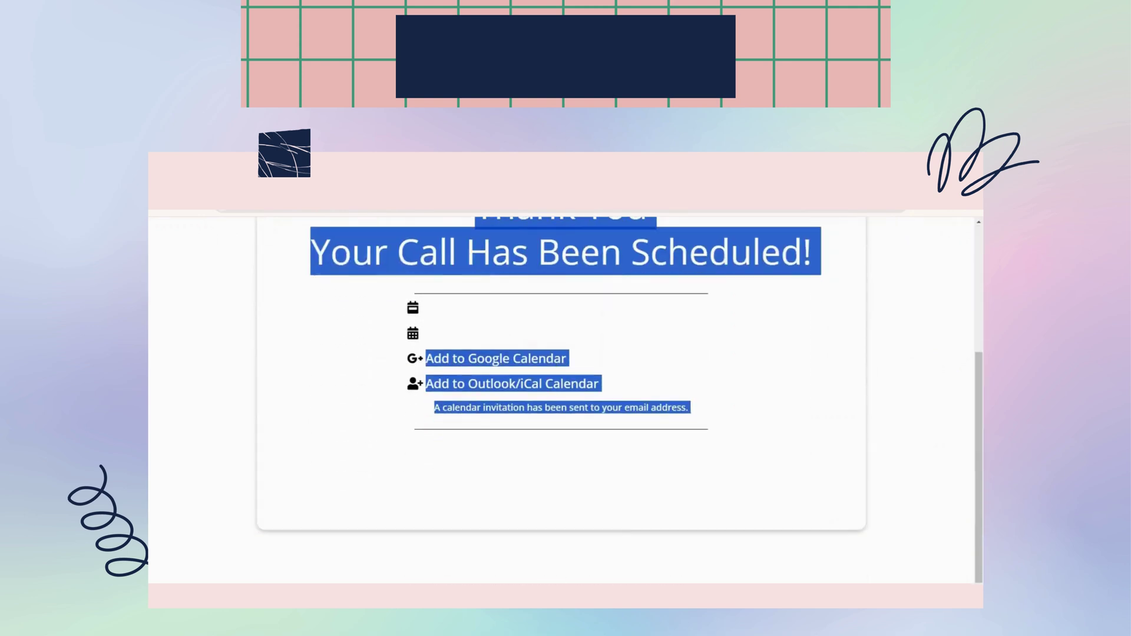
{"action": "left_click", "coordinate": [274, 179]}
Return to the home funnel folders and open the folder containing the B-009. Negative Experience Review Request Funnel
{"action": "left_click", "coordinate": [289, 286]}
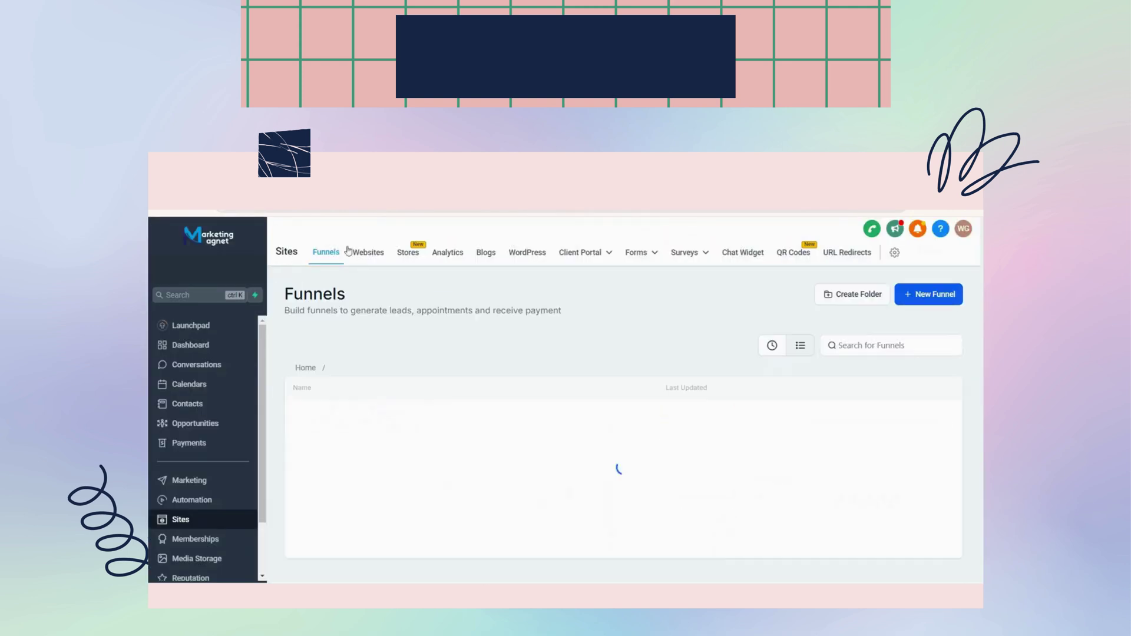
{"action": "left_click", "coordinate": [307, 368]}
{"action": "scroll", "coordinate": [424, 471], "scroll_direction": "down", "scroll_amount": 3}
{"action": "left_click", "coordinate": [389, 431]}
Open the B-009. Negative Experience Review Request Funnel and launch previews of its Designs 1 to 5
{"action": "left_click", "coordinate": [384, 417]}
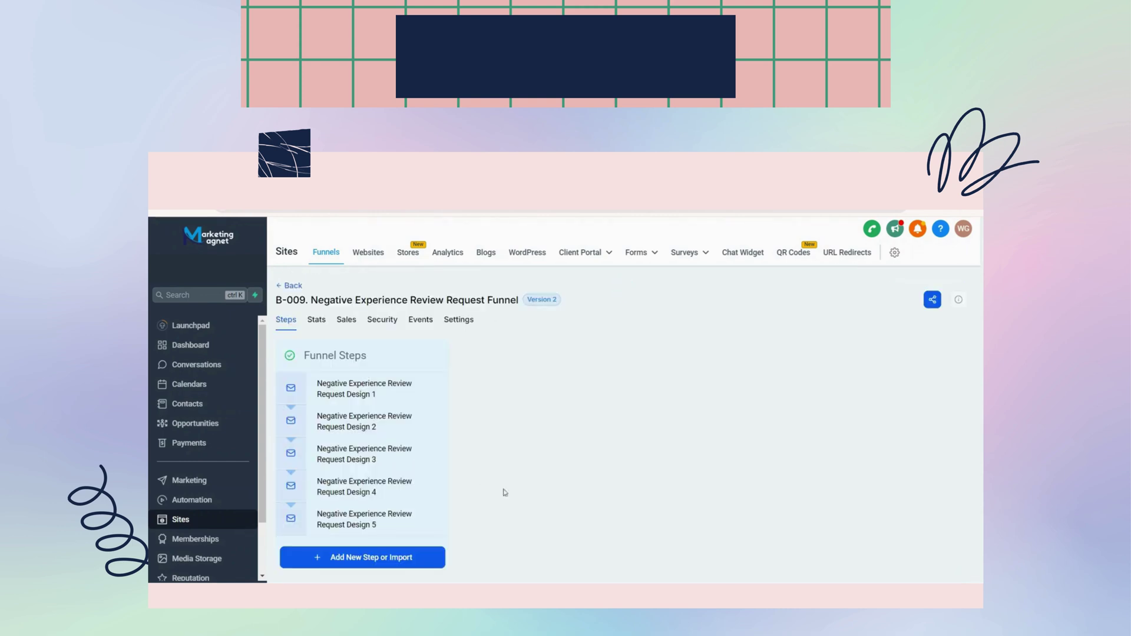
{"action": "left_click", "coordinate": [411, 423]}
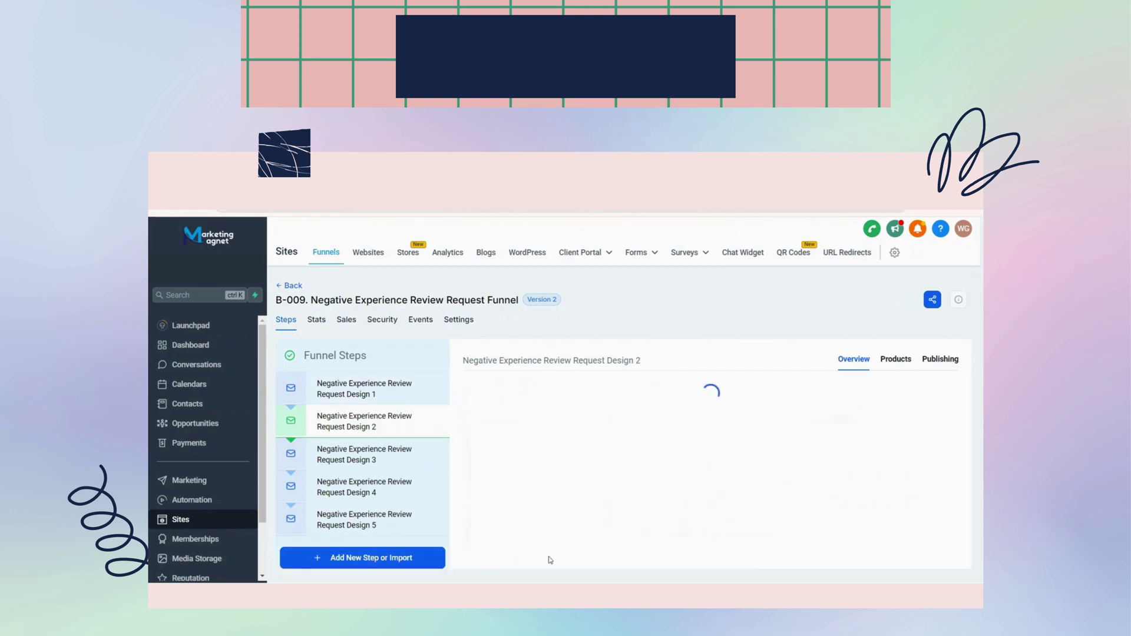
{"action": "left_click", "coordinate": [412, 456]}
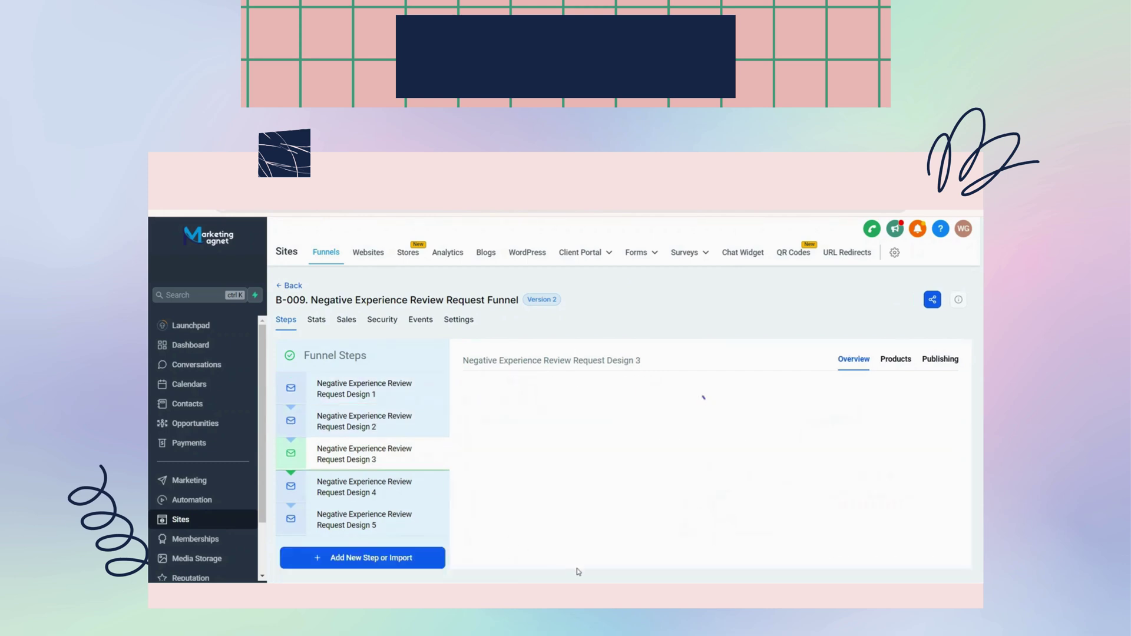
{"action": "left_click", "coordinate": [408, 501]}
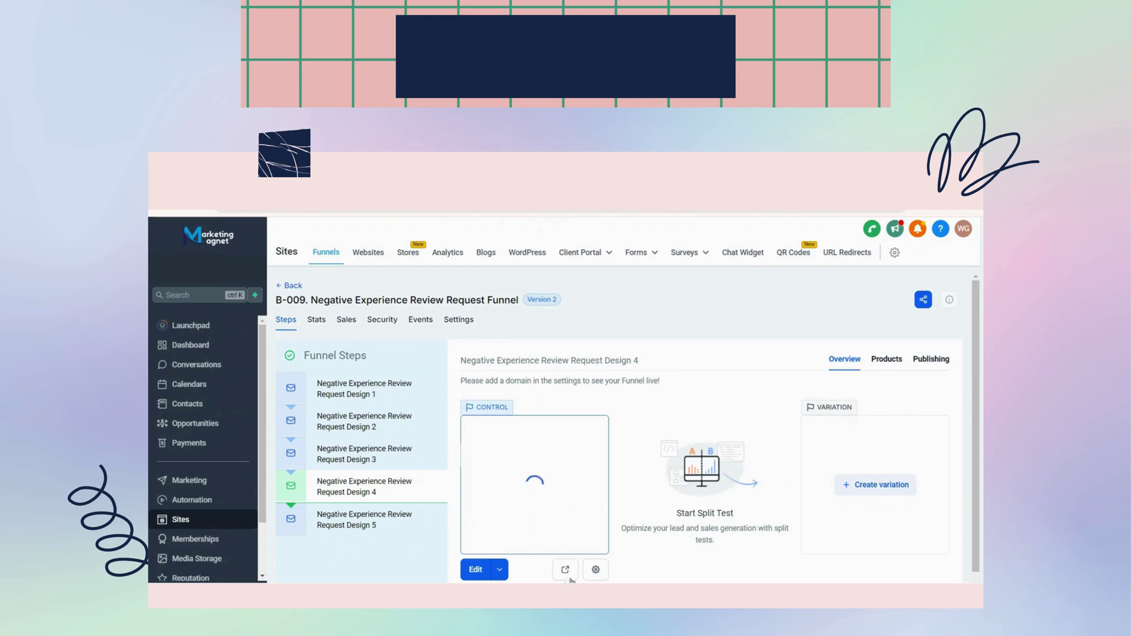
{"action": "left_click", "coordinate": [405, 534]}
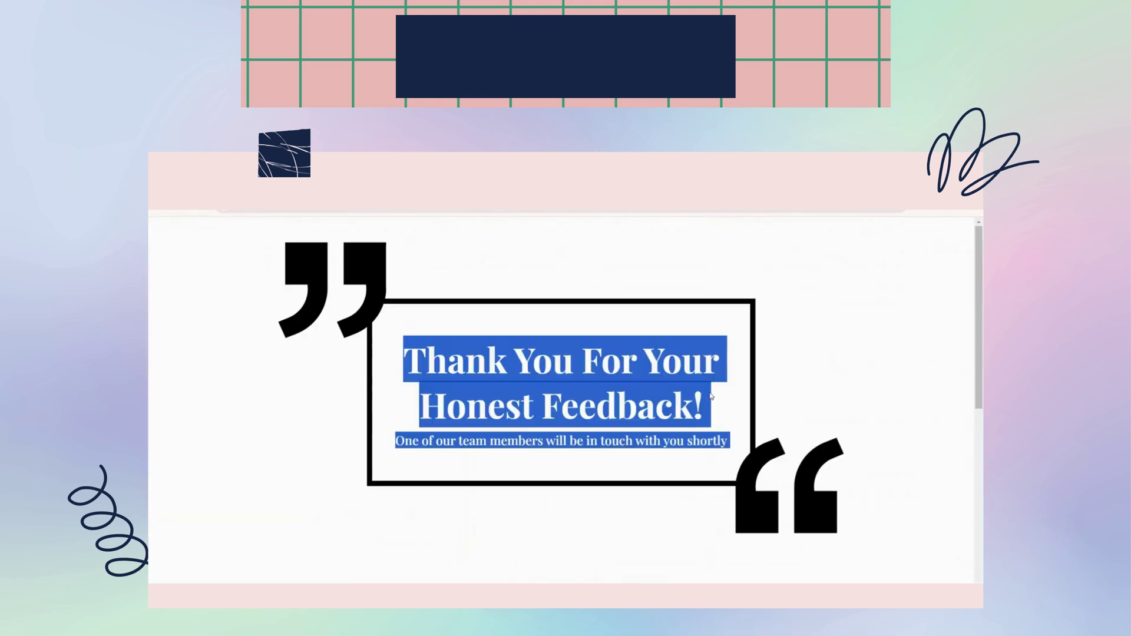
Review the preview pages of Negative Experience Review Request Designs 1 and 2, including their review platform links
{"action": "scroll", "coordinate": [709, 392], "scroll_direction": "down", "scroll_amount": 3}
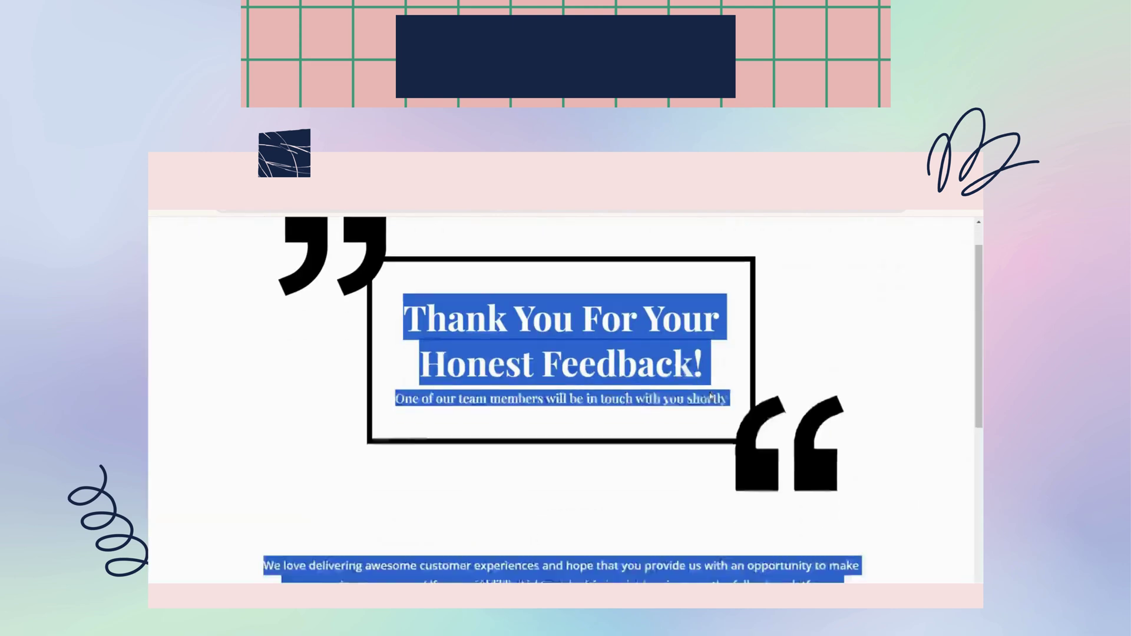
{"action": "scroll", "coordinate": [709, 392], "scroll_direction": "down", "scroll_amount": 5}
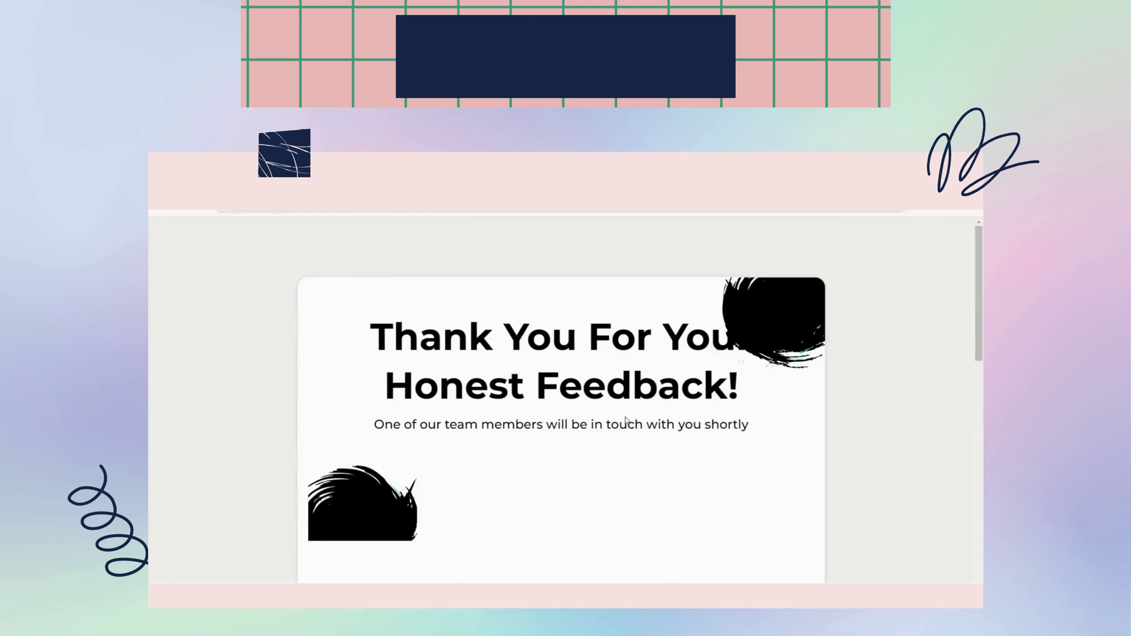
{"action": "key", "text": "ctrl+a"}
{"action": "scroll", "coordinate": [654, 431], "scroll_direction": "down", "scroll_amount": 8}
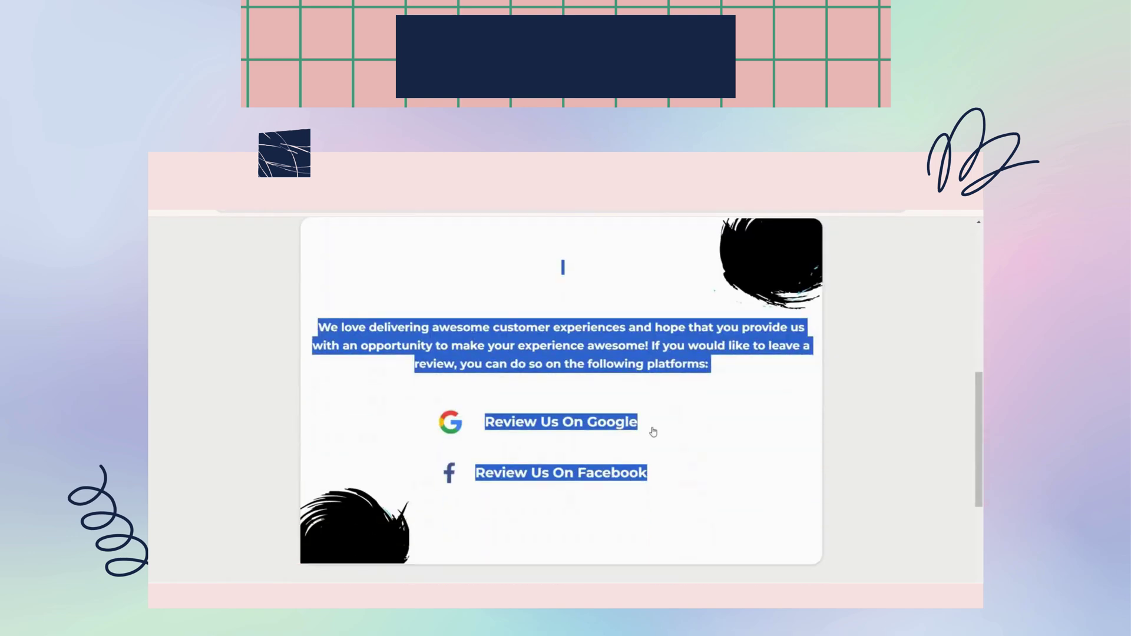
{"action": "left_click", "coordinate": [773, 470]}
{"action": "scroll", "coordinate": [770, 470], "scroll_direction": "down", "scroll_amount": 2}
{"action": "key", "text": "ctrl+a"}
{"action": "scroll", "coordinate": [770, 469], "scroll_direction": "down", "scroll_amount": 5}
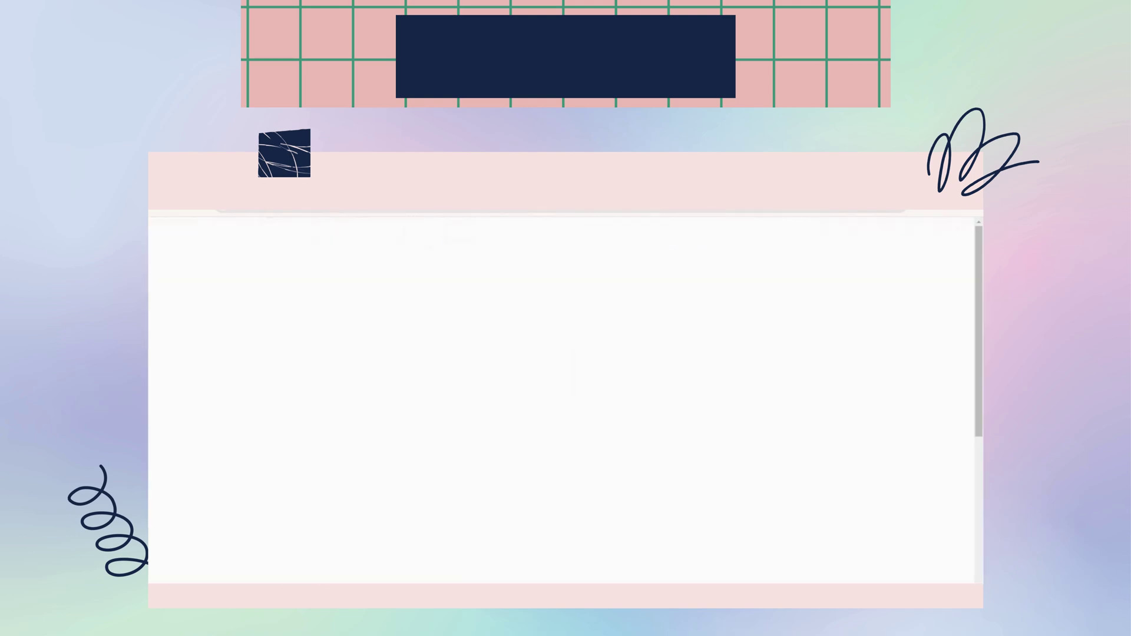
Review the preview pages of Negative Experience Review Request Designs 3, 4 and 5 down the page
{"action": "scroll", "coordinate": [664, 442], "scroll_direction": "down", "scroll_amount": 3}
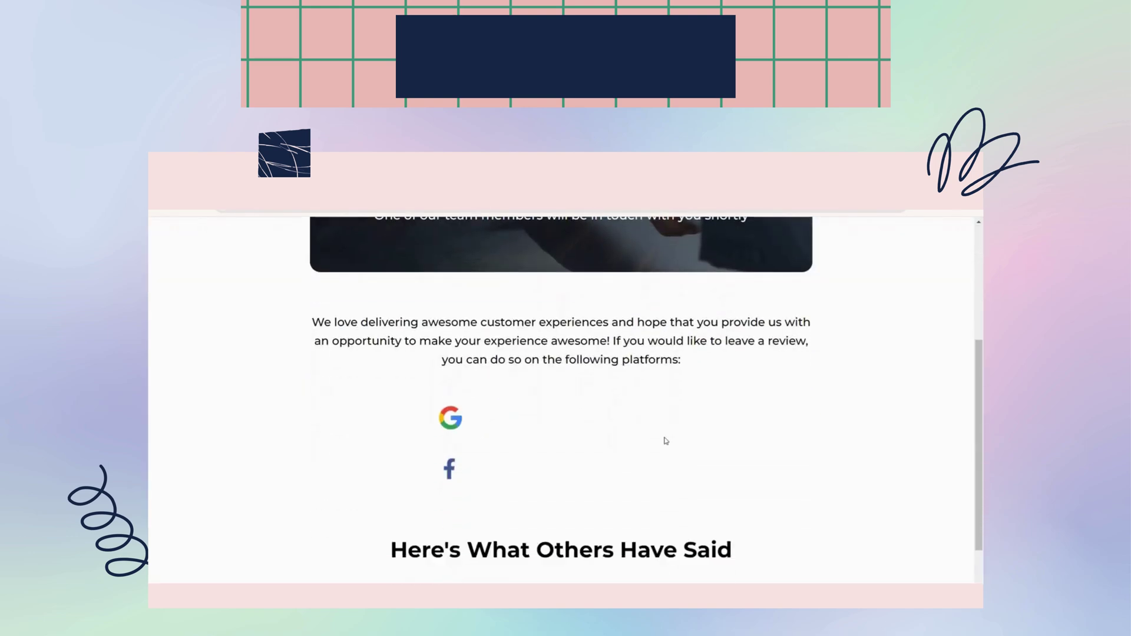
{"action": "key", "text": "ctrl+a"}
{"action": "scroll", "coordinate": [665, 440], "scroll_direction": "down", "scroll_amount": 1}
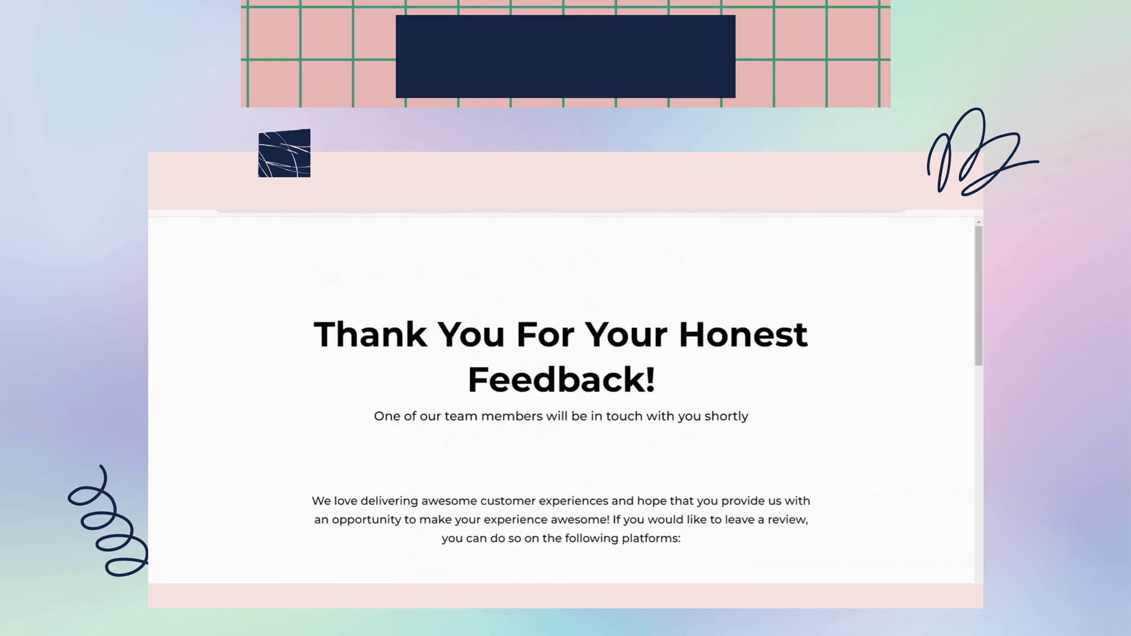
{"action": "scroll", "coordinate": [590, 419], "scroll_direction": "down", "scroll_amount": 4}
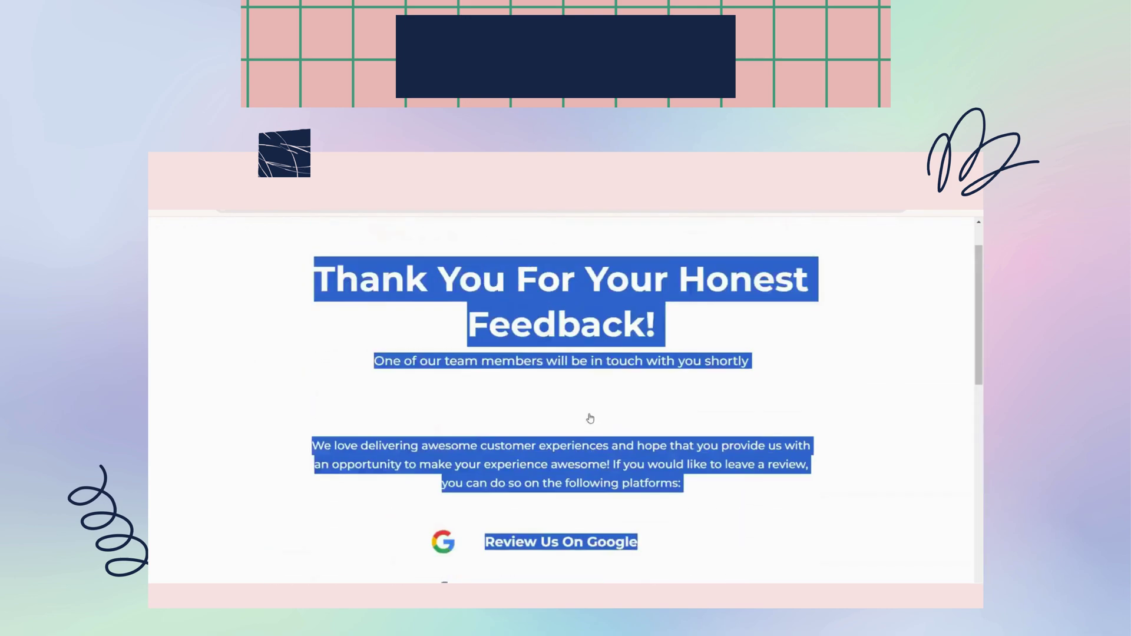
{"action": "scroll", "coordinate": [591, 418], "scroll_direction": "down", "scroll_amount": 12}
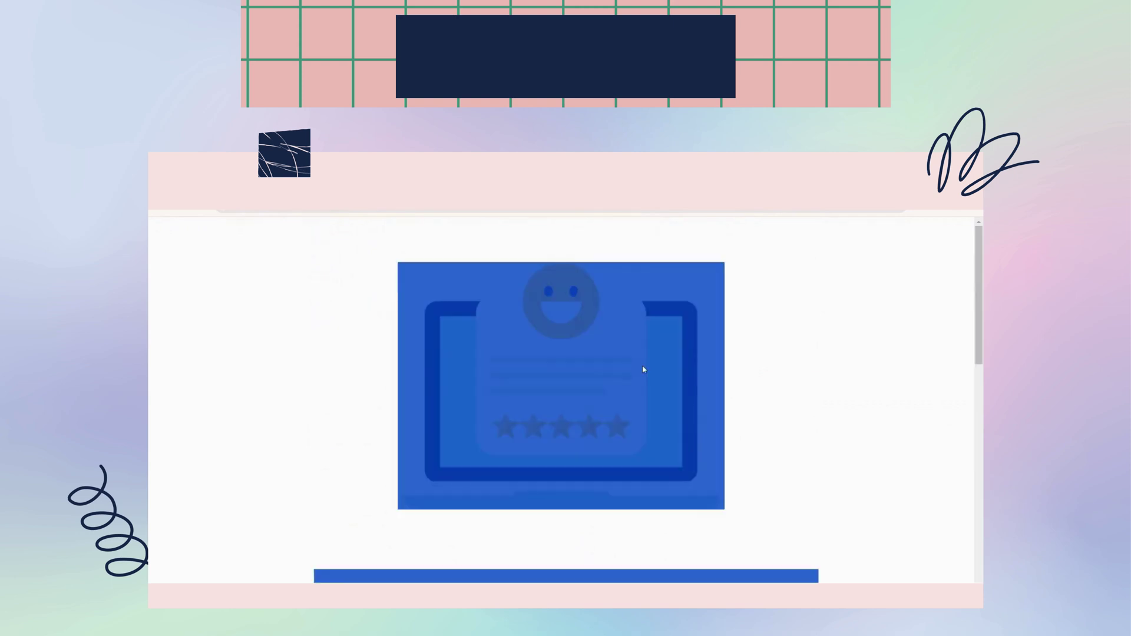
{"action": "scroll", "coordinate": [645, 368], "scroll_direction": "down", "scroll_amount": 4}
{"action": "scroll", "coordinate": [760, 361], "scroll_direction": "down", "scroll_amount": 8}
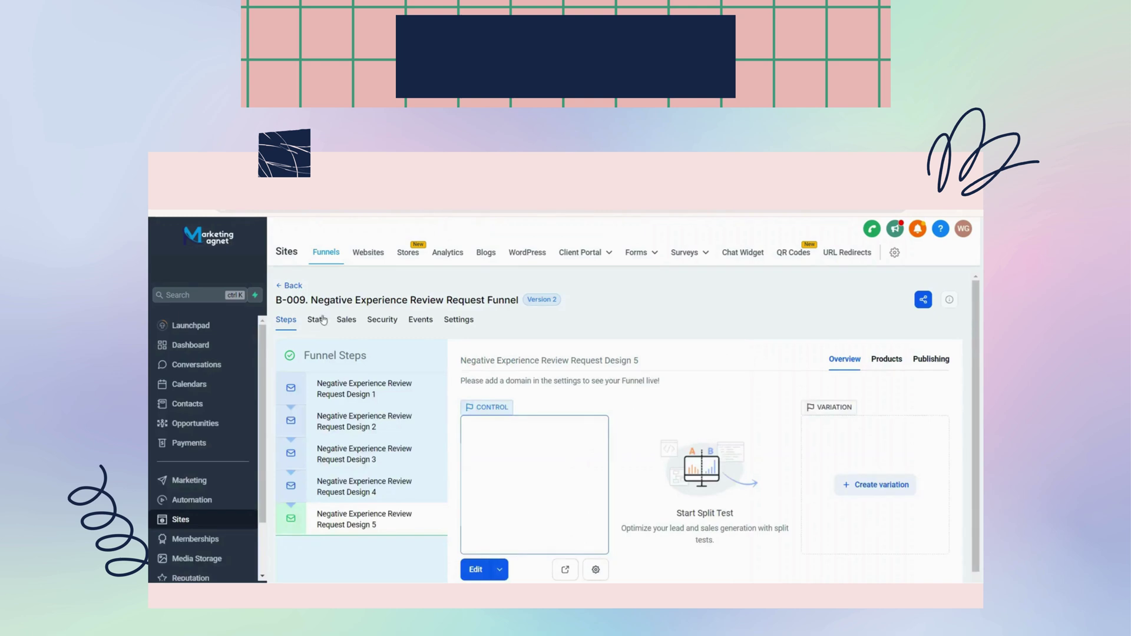
Return to the review funnels, open the B-009. Positive Experience Review Request Funnel and launch previews of its Designs 1 to 5
{"action": "key", "text": "alt+Left"}
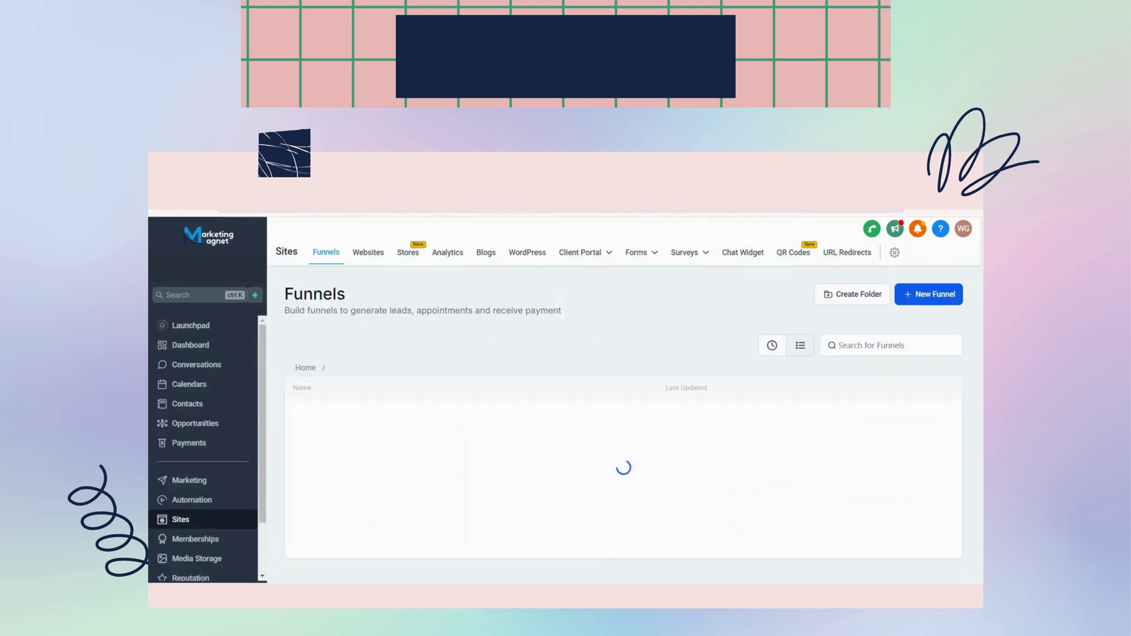
{"action": "left_click", "coordinate": [377, 441]}
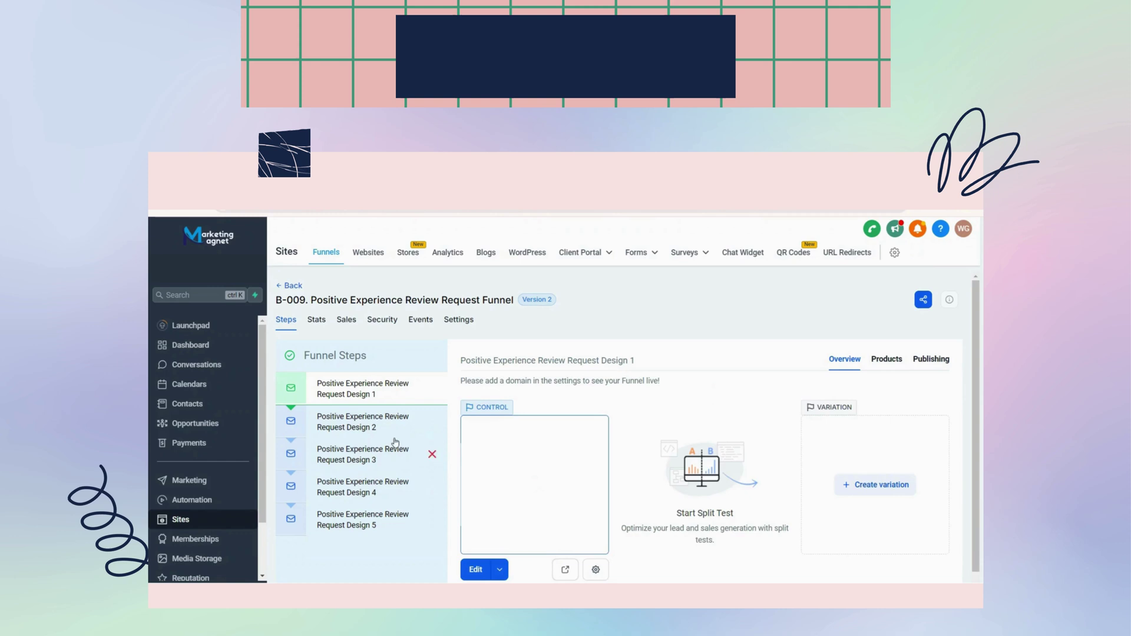
{"action": "left_click", "coordinate": [394, 440]}
{"action": "left_click", "coordinate": [385, 460]}
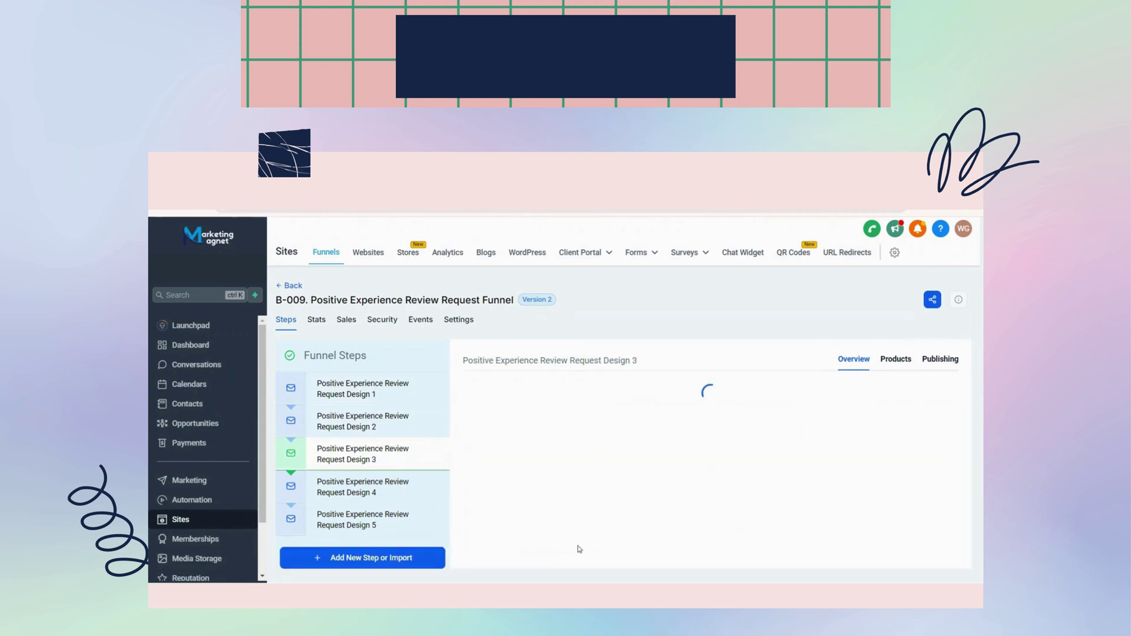
{"action": "left_click", "coordinate": [432, 501]}
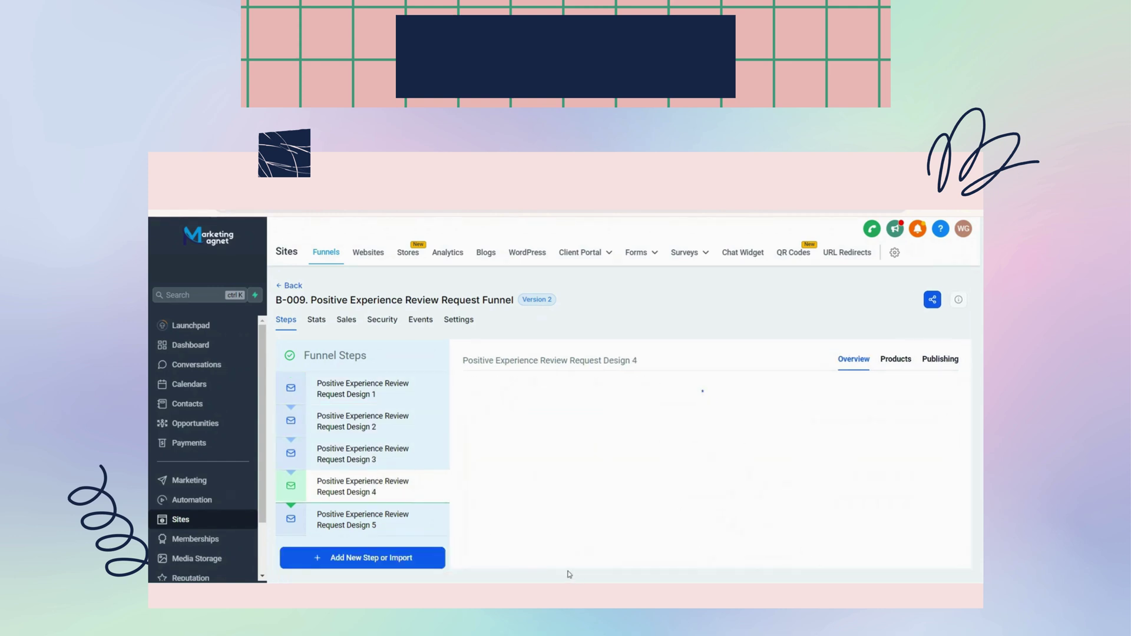
{"action": "left_click", "coordinate": [411, 531]}
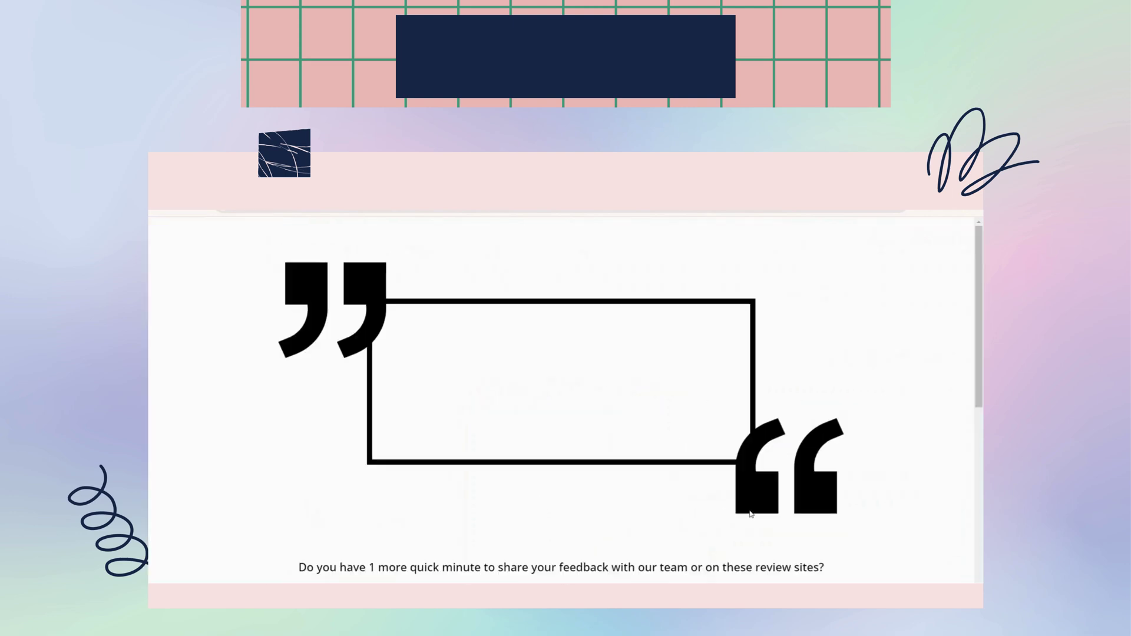
Review the preview pages of Positive Experience Review Request Designs 1 and 2
{"action": "key", "text": "ctrl+a"}
{"action": "scroll", "coordinate": [682, 483], "scroll_direction": "down", "scroll_amount": 8}
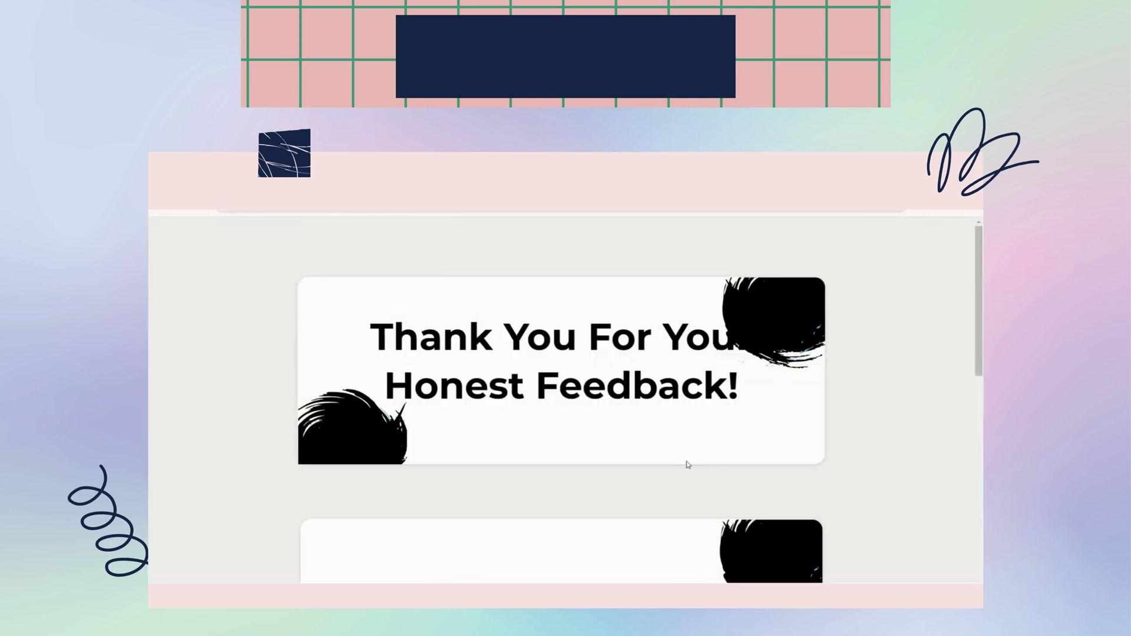
{"action": "key", "text": "ctrl+a"}
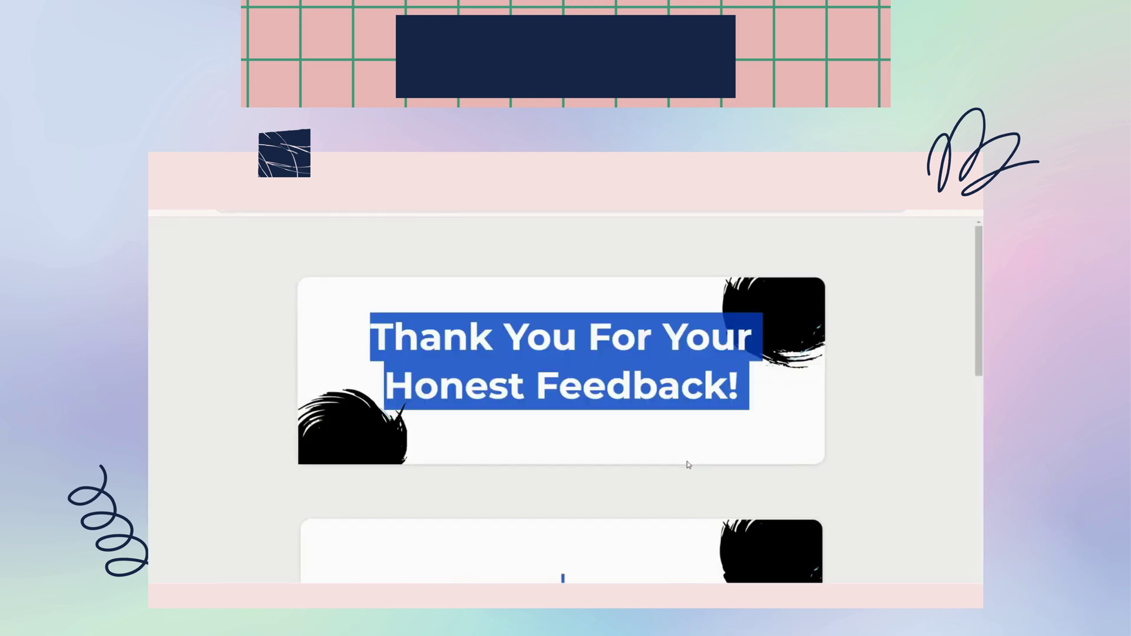
{"action": "scroll", "coordinate": [687, 463], "scroll_direction": "down", "scroll_amount": 5}
{"action": "scroll", "coordinate": [689, 465], "scroll_direction": "down", "scroll_amount": 4}
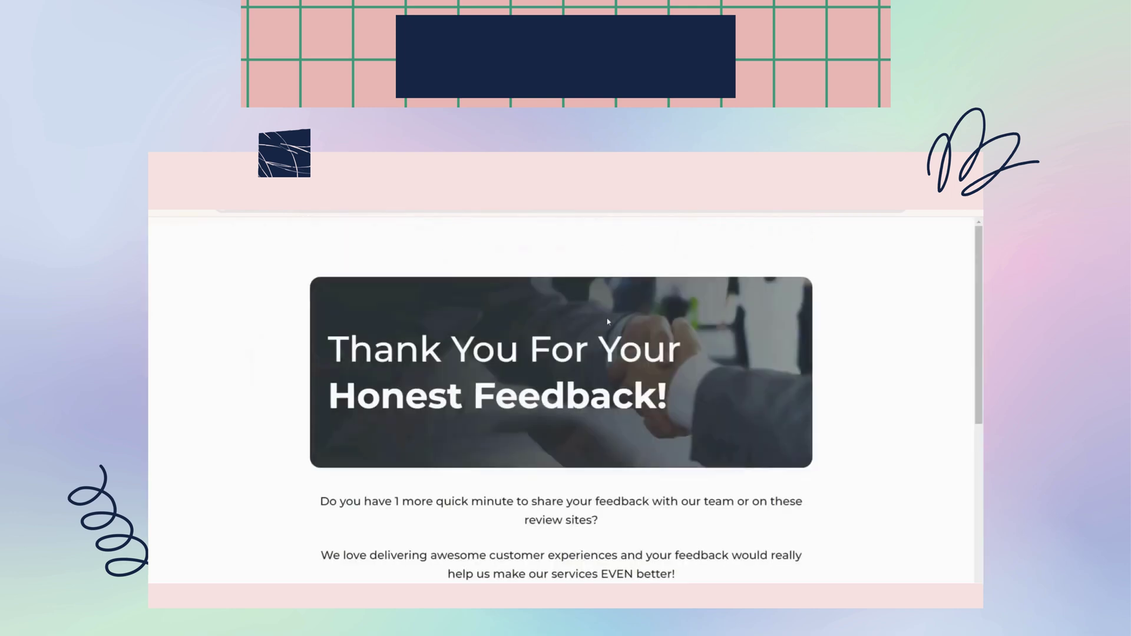
Review the preview pages of Positive Experience Review Request Designs 3, 4 and 5
{"action": "scroll", "coordinate": [618, 428], "scroll_direction": "down", "scroll_amount": 2}
{"action": "key", "text": "ctrl+a"}
{"action": "scroll", "coordinate": [616, 429], "scroll_direction": "down", "scroll_amount": 4}
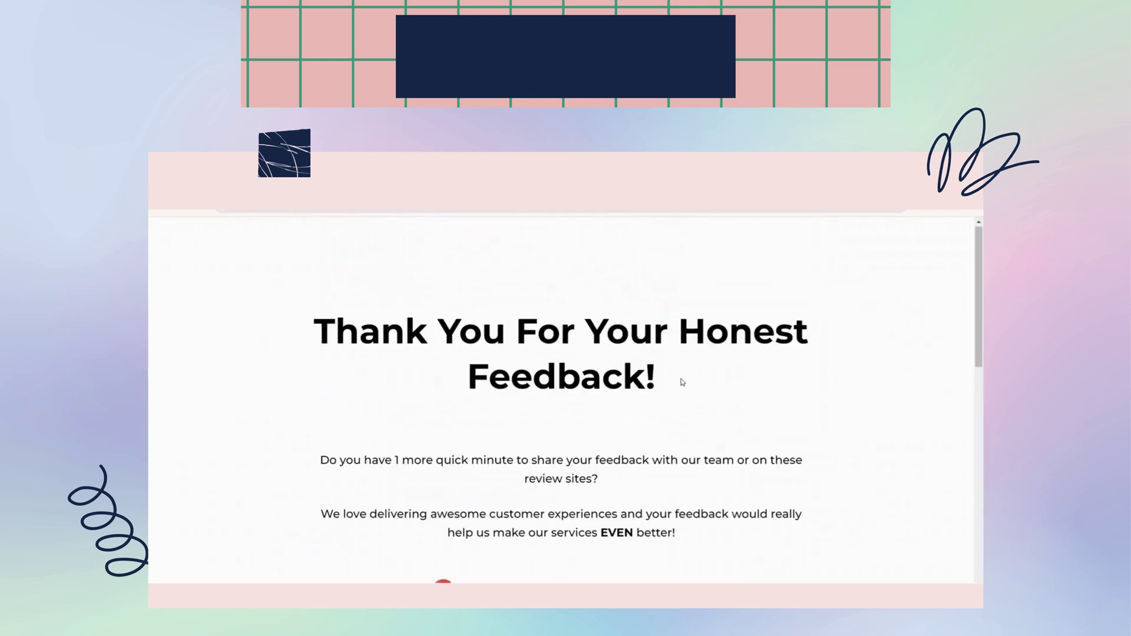
{"action": "scroll", "coordinate": [681, 383], "scroll_direction": "down", "scroll_amount": 2}
{"action": "key", "text": "ctrl+a"}
{"action": "scroll", "coordinate": [681, 383], "scroll_direction": "down", "scroll_amount": 6}
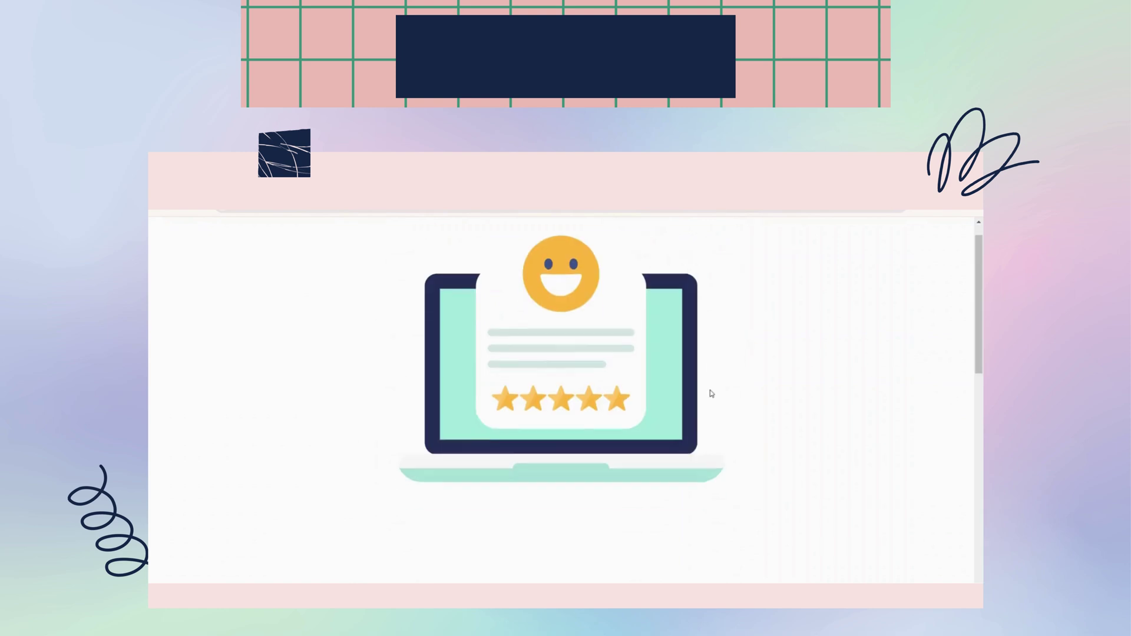
{"action": "key", "text": "ctrl+a"}
{"action": "scroll", "coordinate": [711, 395], "scroll_direction": "down", "scroll_amount": 8}
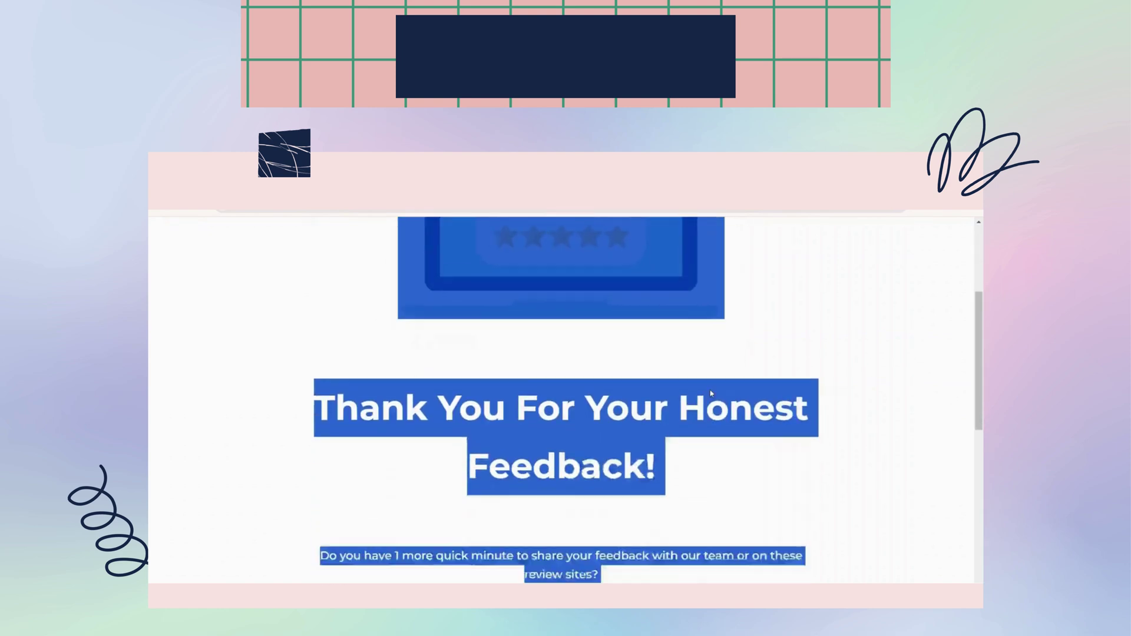
{"action": "scroll", "coordinate": [709, 397], "scroll_direction": "up", "scroll_amount": 3}
{"action": "scroll", "coordinate": [709, 398], "scroll_direction": "down", "scroll_amount": 3}
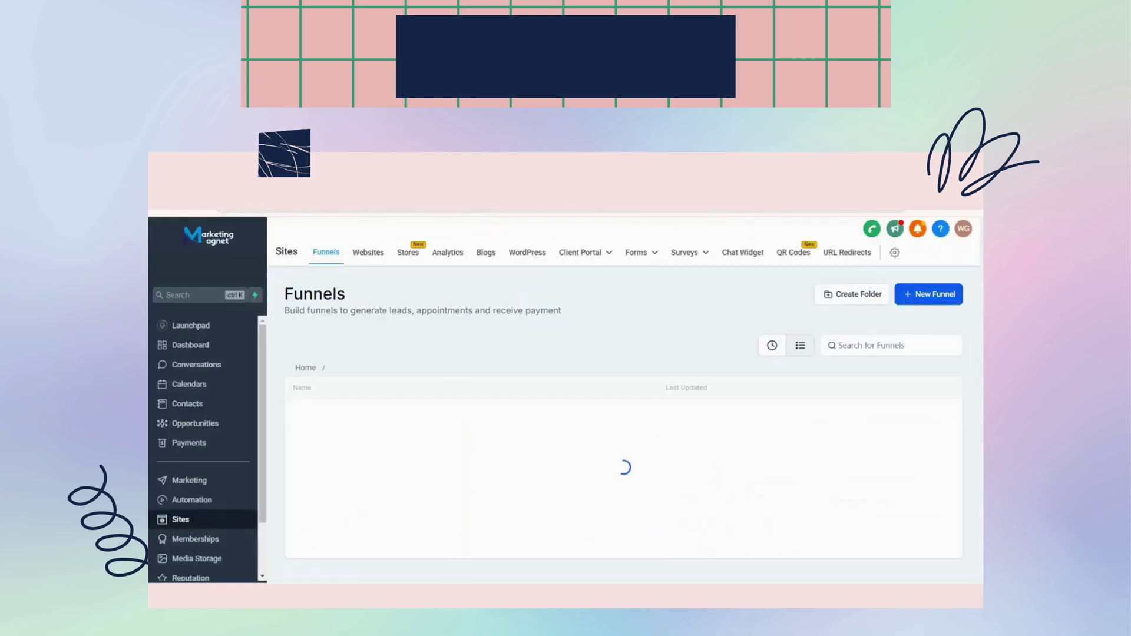
Open the B-009. Review Survey funnel and review the preview of its smiley-face rating page
{"action": "left_click", "coordinate": [321, 473]}
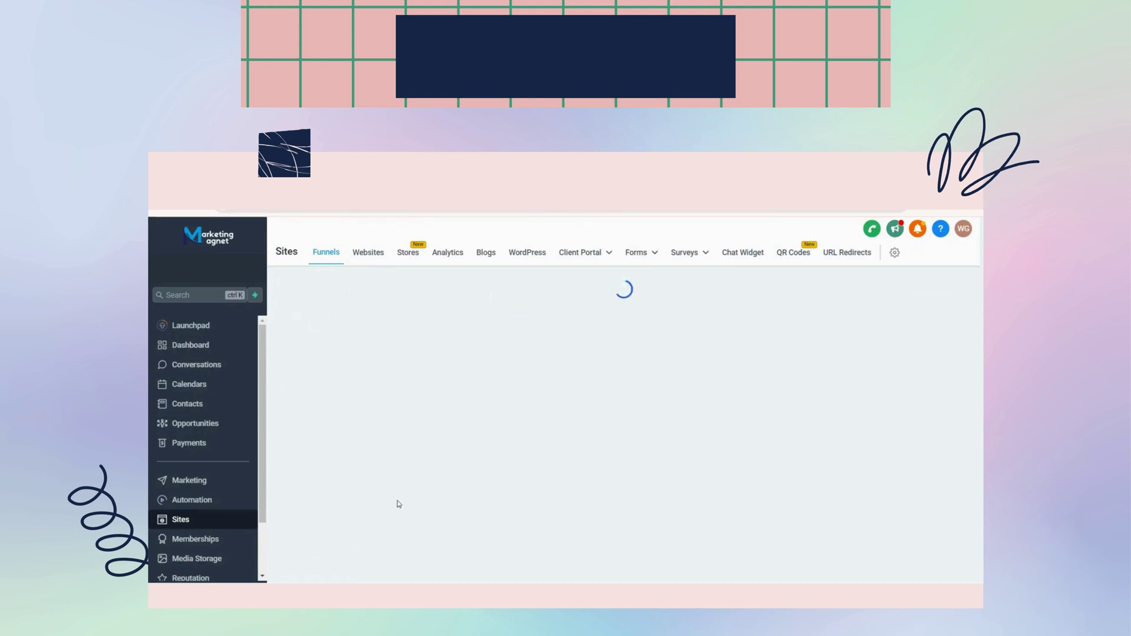
{"action": "left_click", "coordinate": [565, 569]}
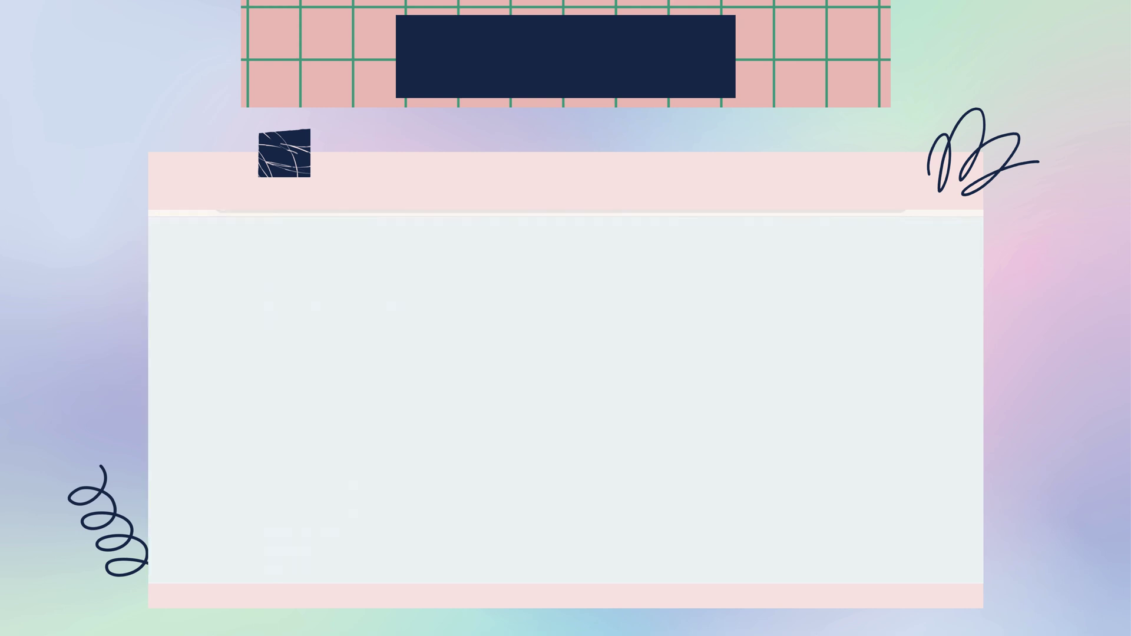
{"action": "key", "text": "ctrl+a"}
{"action": "left_click", "coordinate": [790, 426]}
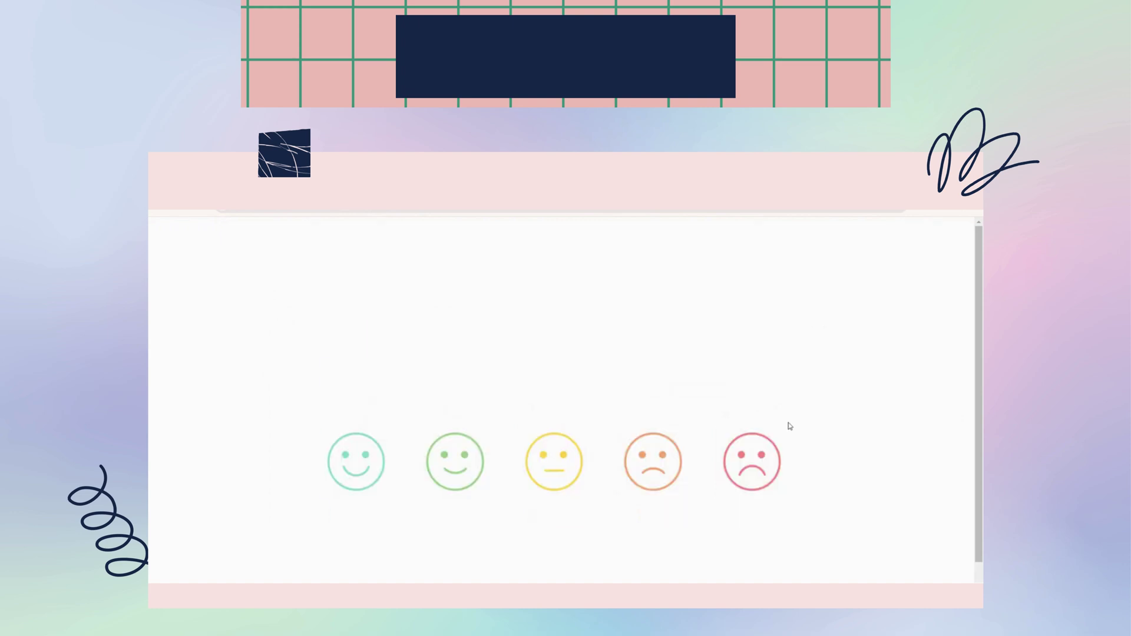
{"action": "key", "text": "ctrl+a"}
{"action": "key", "text": "ctrl+w"}
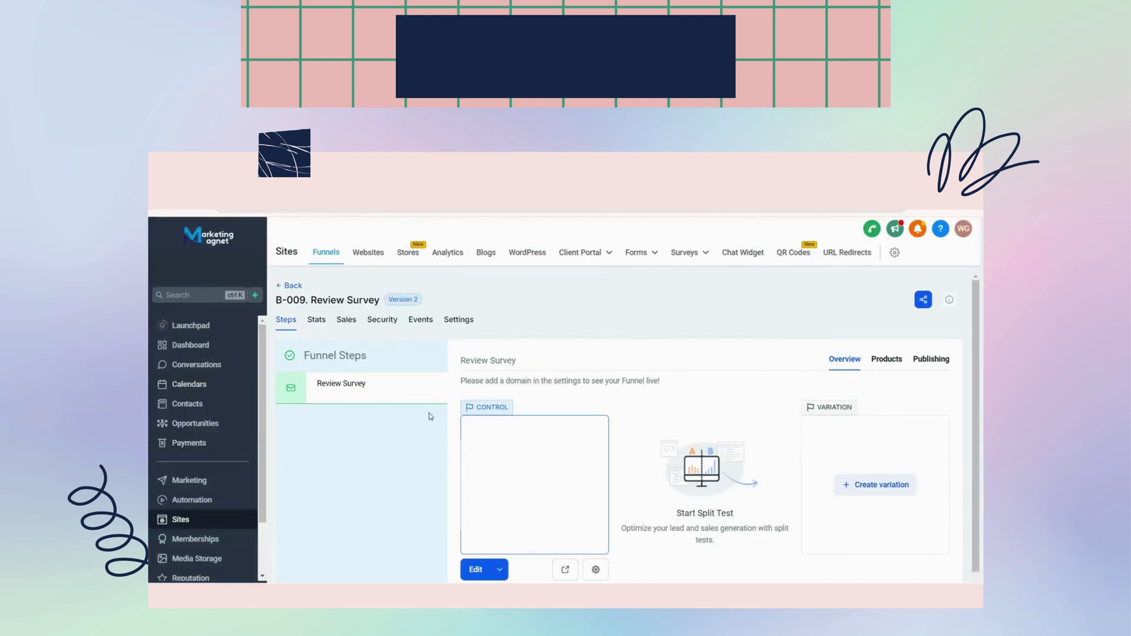
Return to the home funnel folders and open the B-010. Incoming Lead Intake funnel in the B-010. Phone Administration folder
{"action": "left_click", "coordinate": [293, 285]}
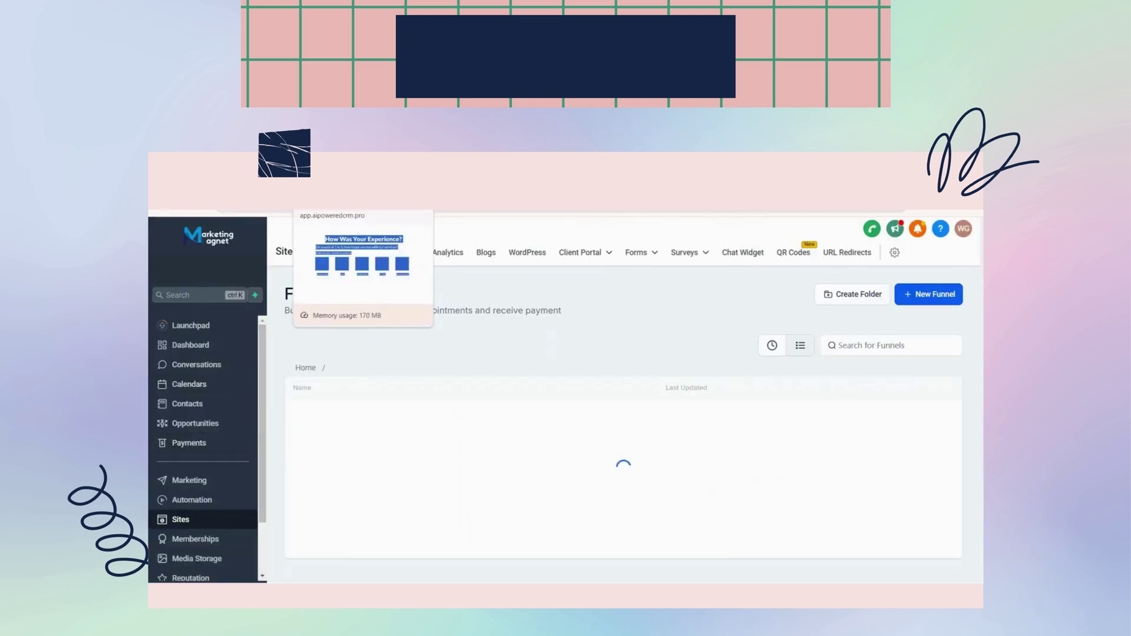
{"action": "left_click", "coordinate": [306, 367]}
{"action": "scroll", "coordinate": [393, 466], "scroll_direction": "down", "scroll_amount": 2}
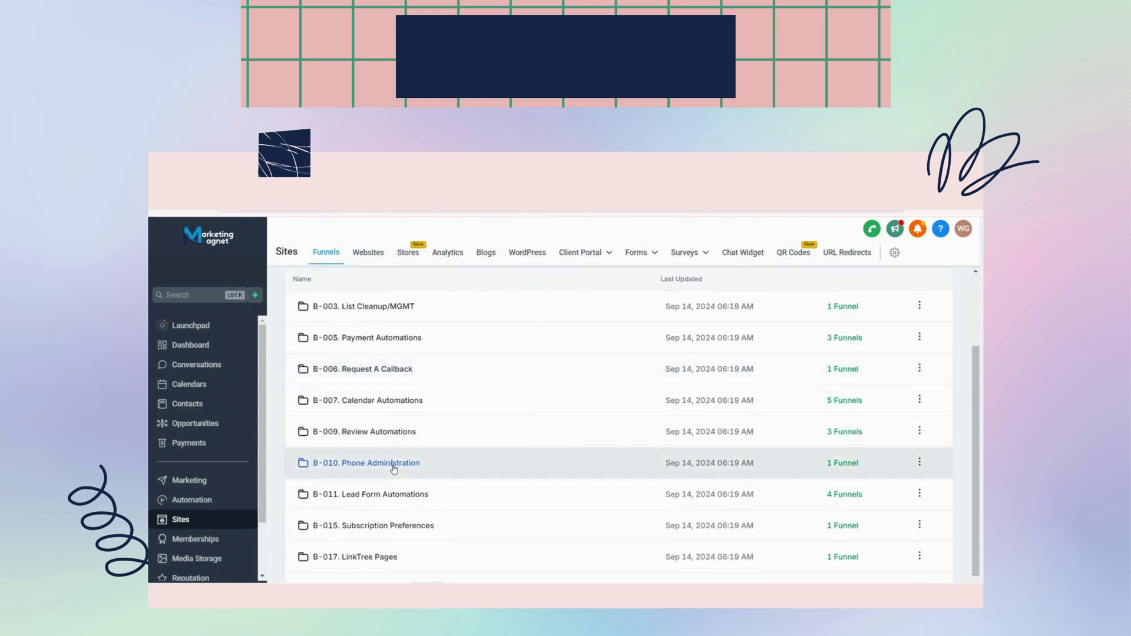
{"action": "left_click", "coordinate": [394, 466]}
{"action": "left_click", "coordinate": [371, 415]}
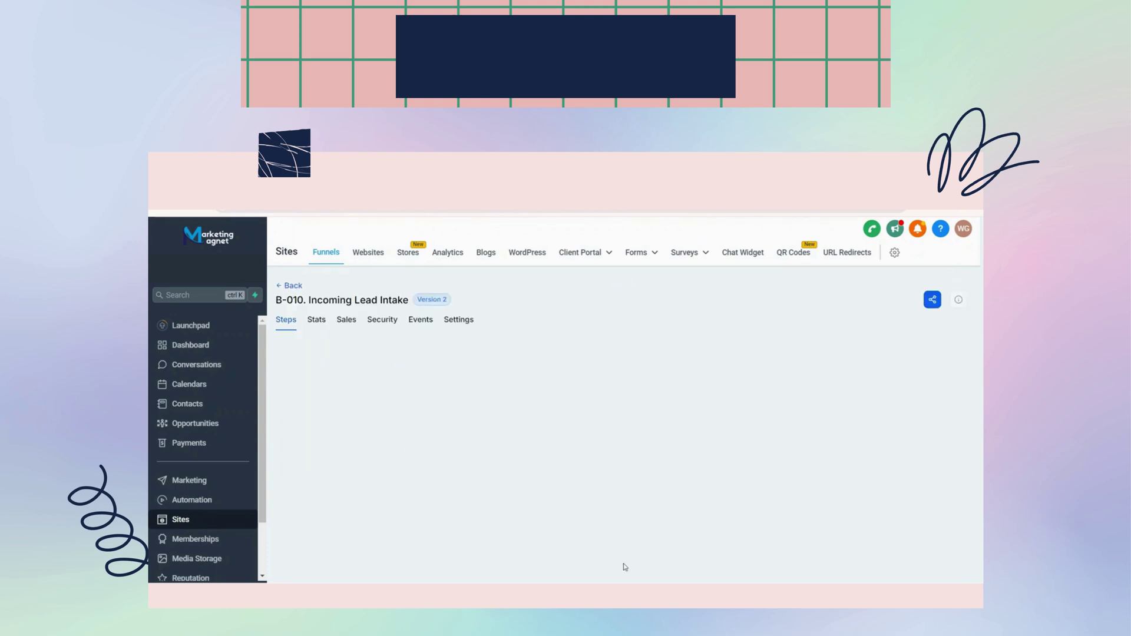
Preview the B-010. Incoming Lead Intake page and review its contact form fields
{"action": "left_click", "coordinate": [566, 576]}
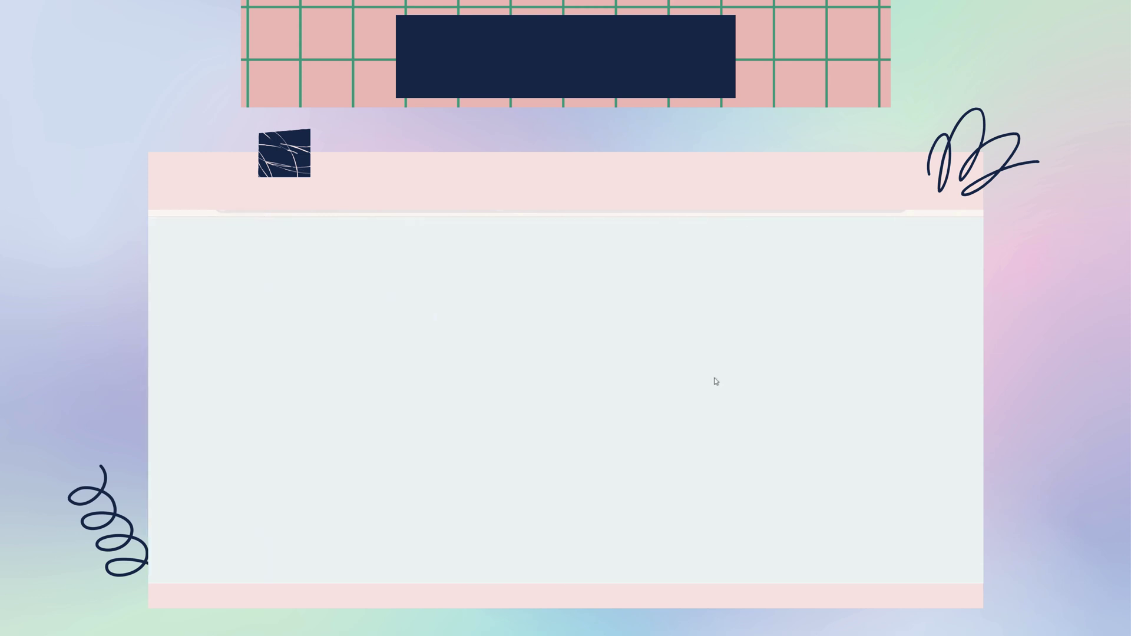
{"action": "scroll", "coordinate": [737, 411], "scroll_direction": "down", "scroll_amount": 3}
{"action": "key", "text": "ctrl+a"}
{"action": "scroll", "coordinate": [737, 413], "scroll_direction": "down", "scroll_amount": 8}
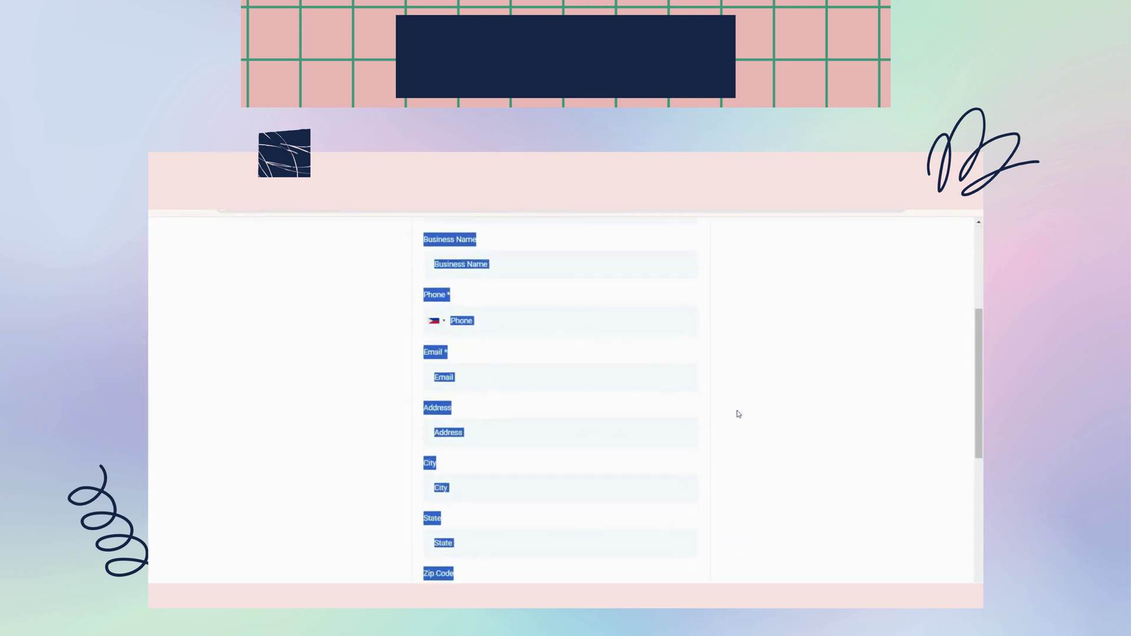
Review the rest of the lead intake form, down to the conversation recap options and the Enter More New Leads link
{"action": "left_click", "coordinate": [737, 413]}
{"action": "key", "text": "ctrl+a"}
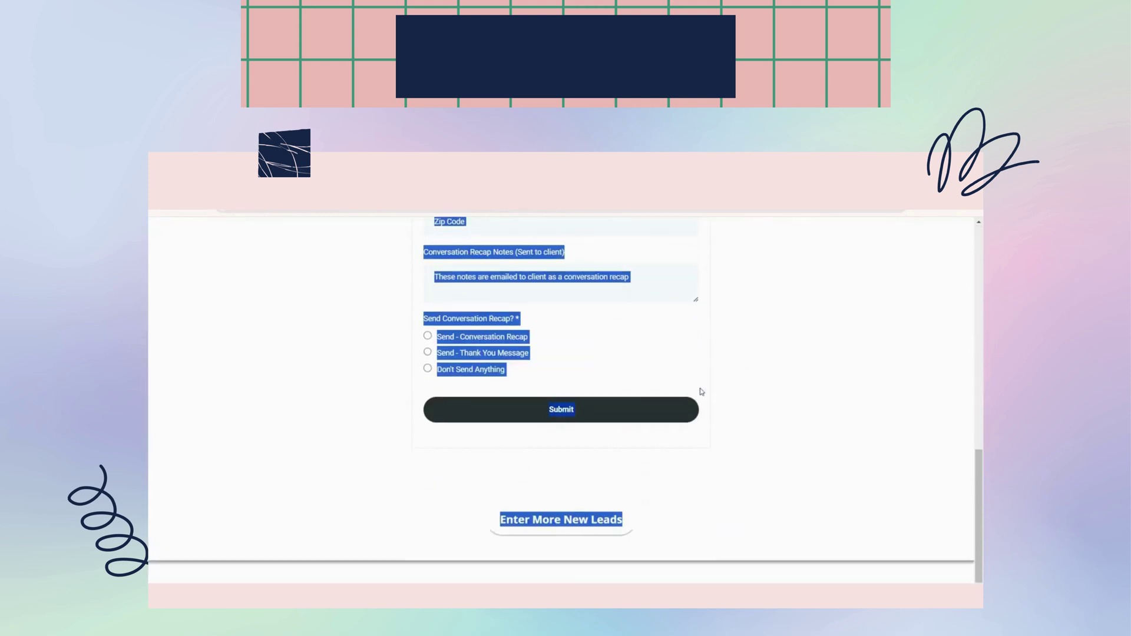
{"action": "left_click", "coordinate": [709, 434]}
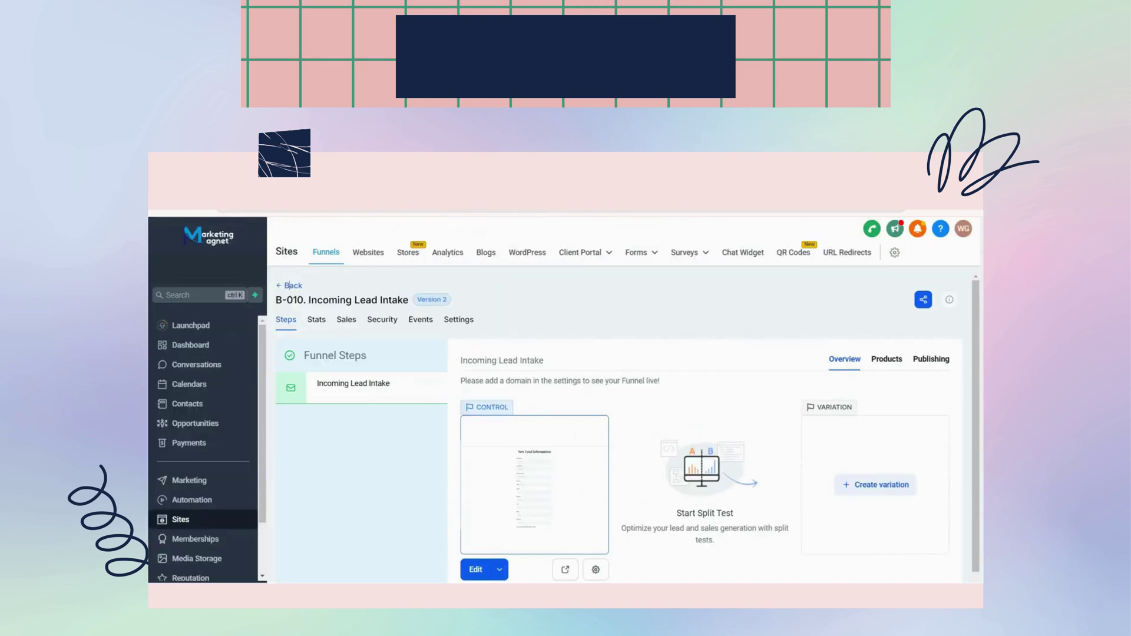
Return to the home funnel folders and open B-011. Lead Optin Forms 1 - Fullscreen Form in the B-011. Lead Form Automations folder
{"action": "left_click", "coordinate": [288, 285]}
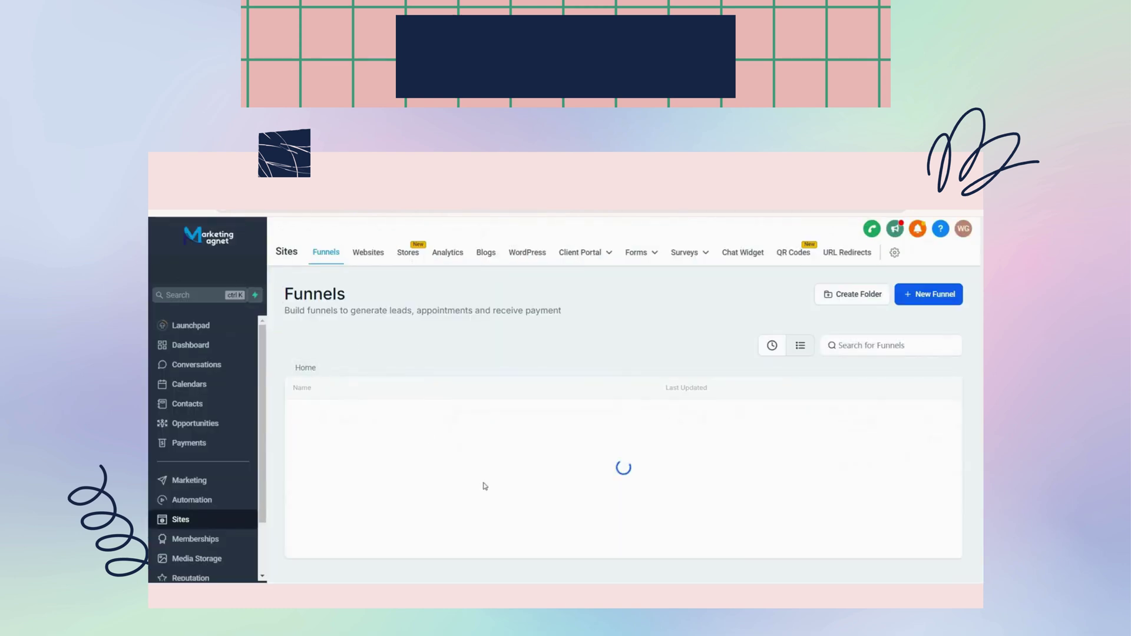
{"action": "left_click", "coordinate": [418, 495]}
{"action": "left_click", "coordinate": [388, 410]}
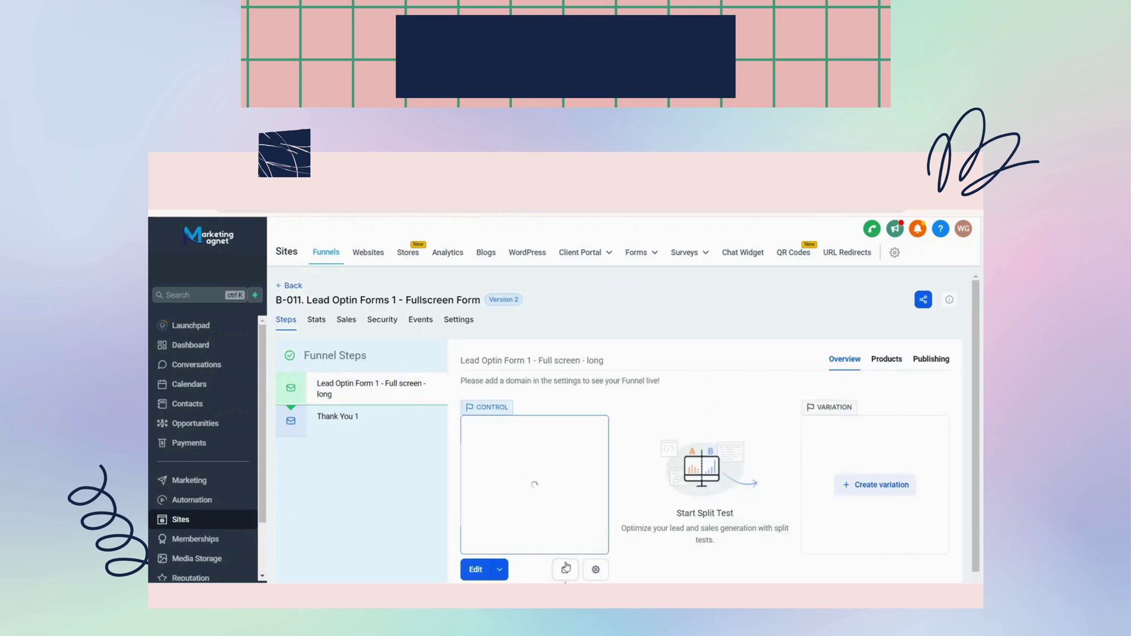
Preview the full-screen lead opt-in page and the Thank You 1 page, reviewing both from start to end
{"action": "left_click", "coordinate": [385, 417]}
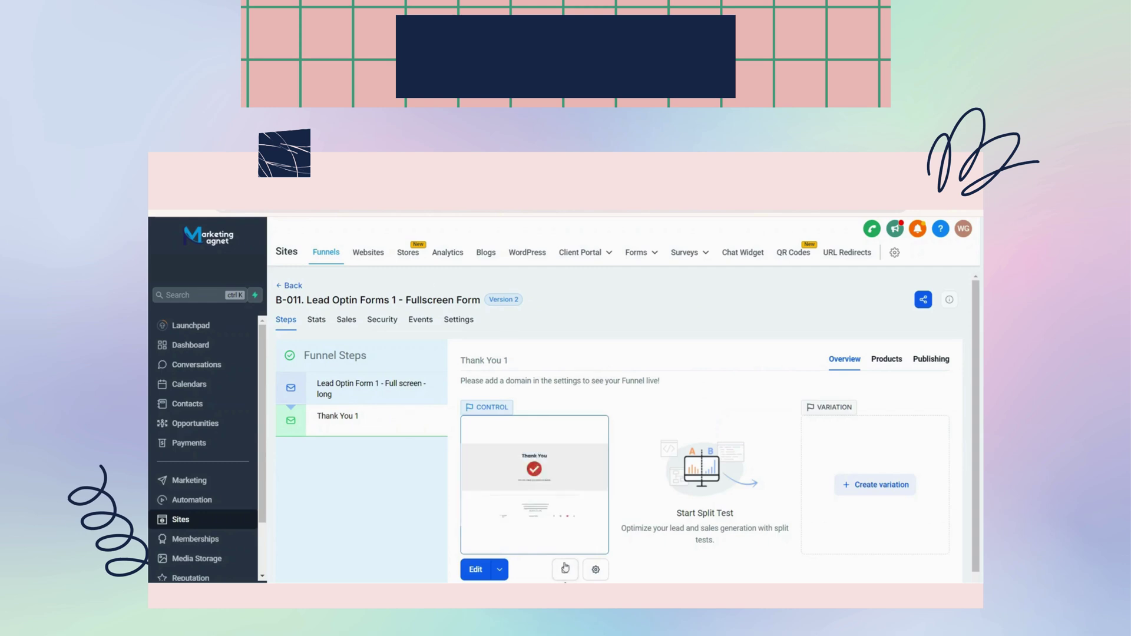
{"action": "left_click", "coordinate": [566, 567]}
{"action": "scroll", "coordinate": [642, 449], "scroll_direction": "down", "scroll_amount": 10}
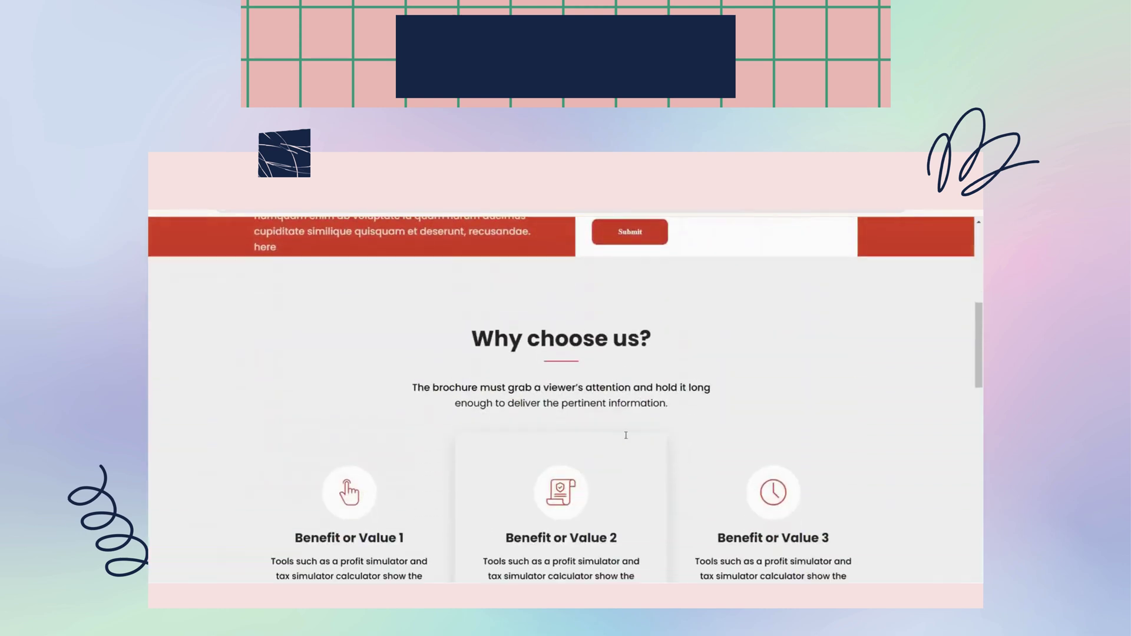
{"action": "scroll", "coordinate": [625, 435], "scroll_direction": "down", "scroll_amount": 10}
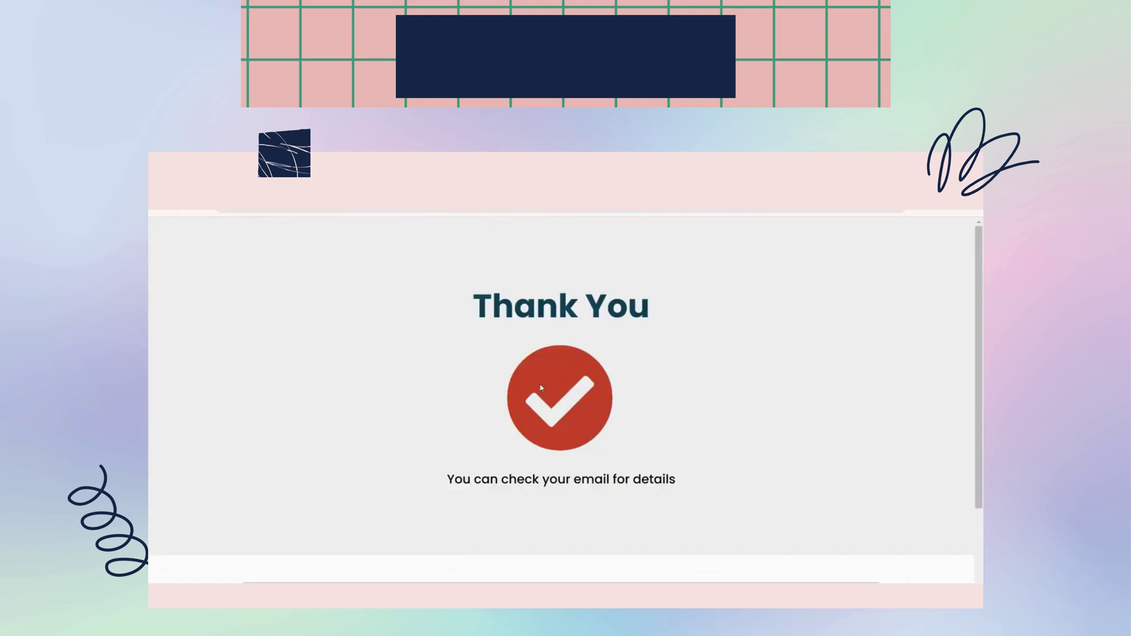
{"action": "scroll", "coordinate": [621, 450], "scroll_direction": "down", "scroll_amount": 5}
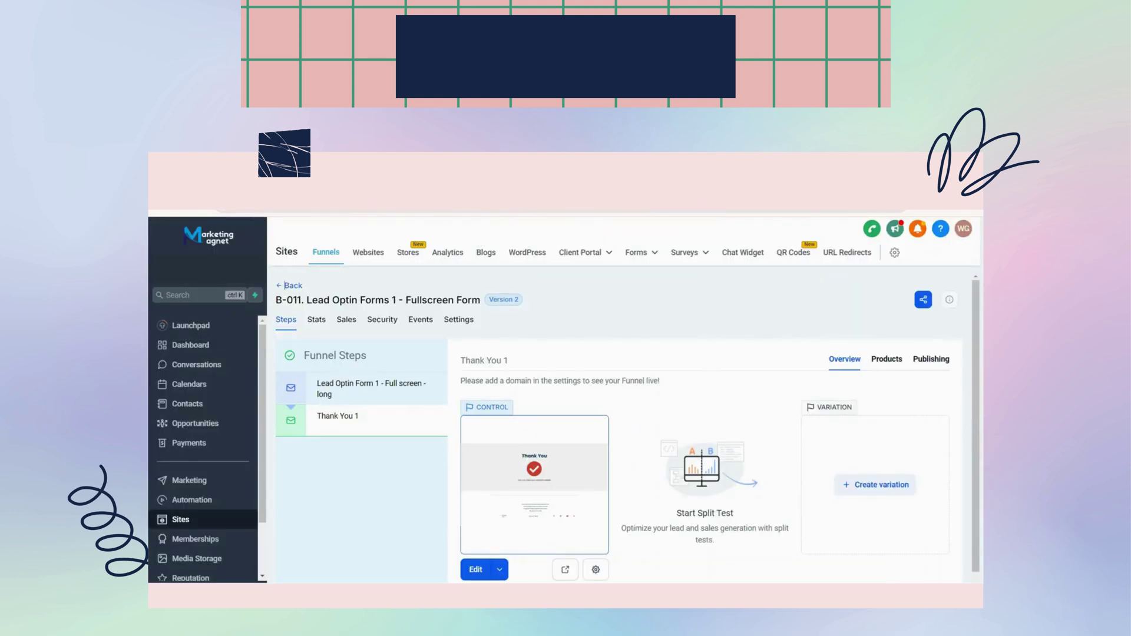
Open the B-011. Lead Optin Forms 2 - Testimonial funnel and review the previews of its opt-in page and Thank You 2 page
{"action": "left_click", "coordinate": [285, 286]}
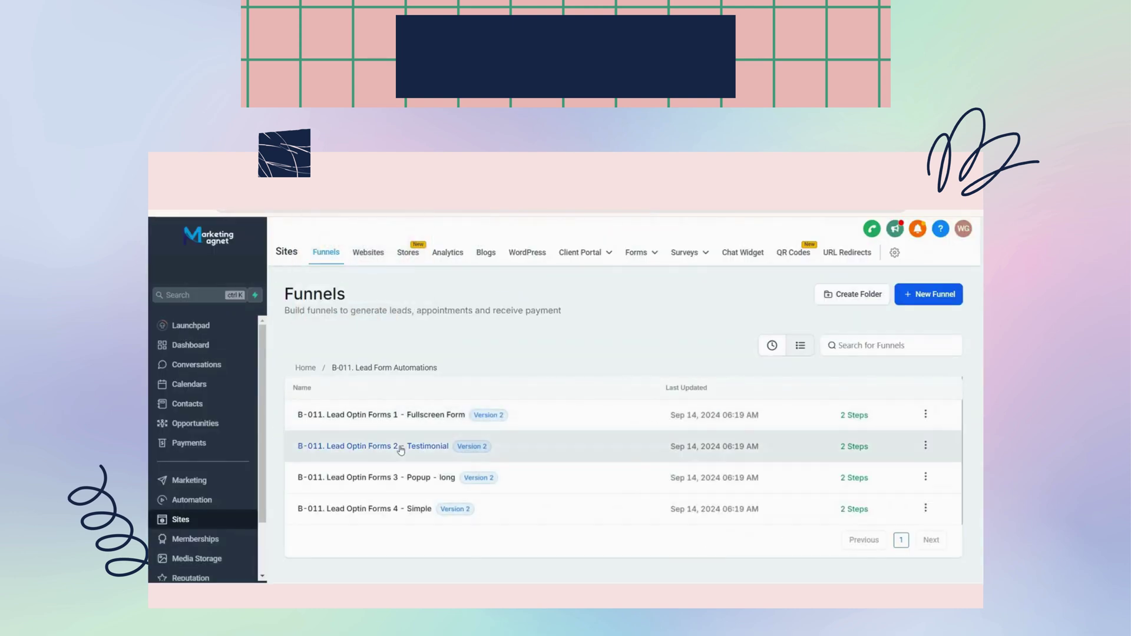
{"action": "left_click", "coordinate": [396, 445]}
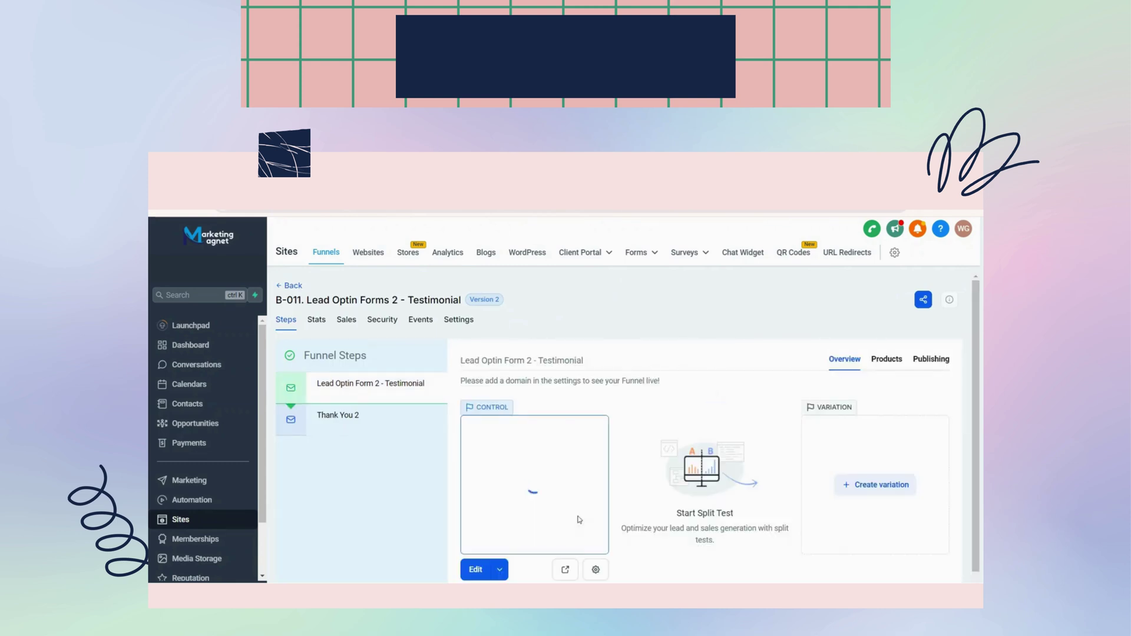
{"action": "left_click", "coordinate": [373, 422]}
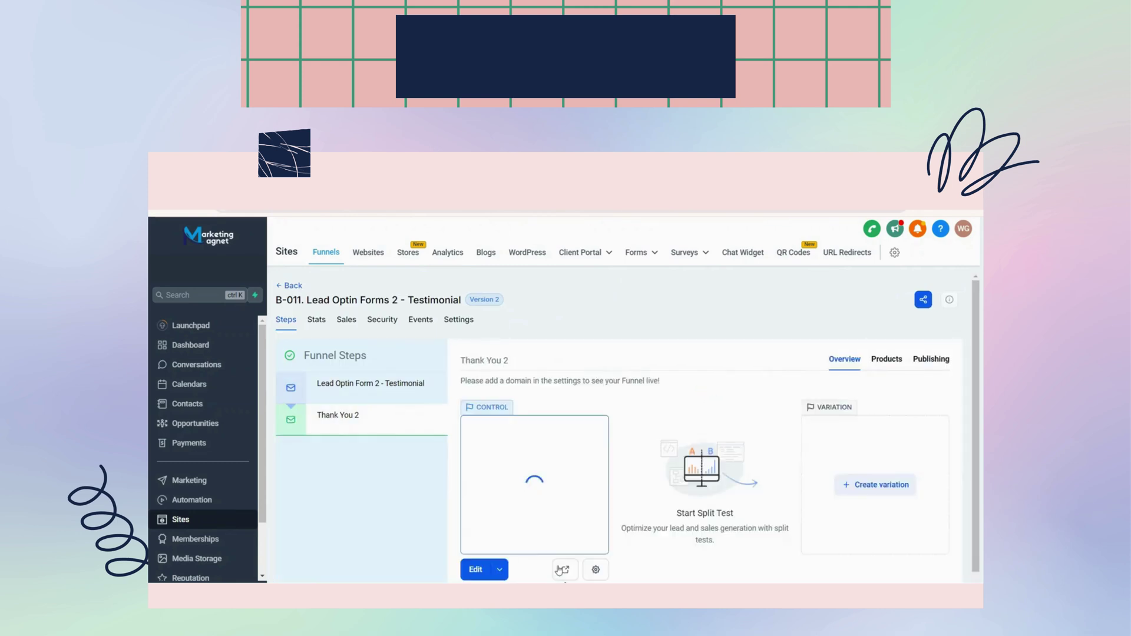
{"action": "left_click", "coordinate": [557, 570]}
{"action": "scroll", "coordinate": [651, 416], "scroll_direction": "down", "scroll_amount": 2}
{"action": "scroll", "coordinate": [652, 416], "scroll_direction": "down", "scroll_amount": 2}
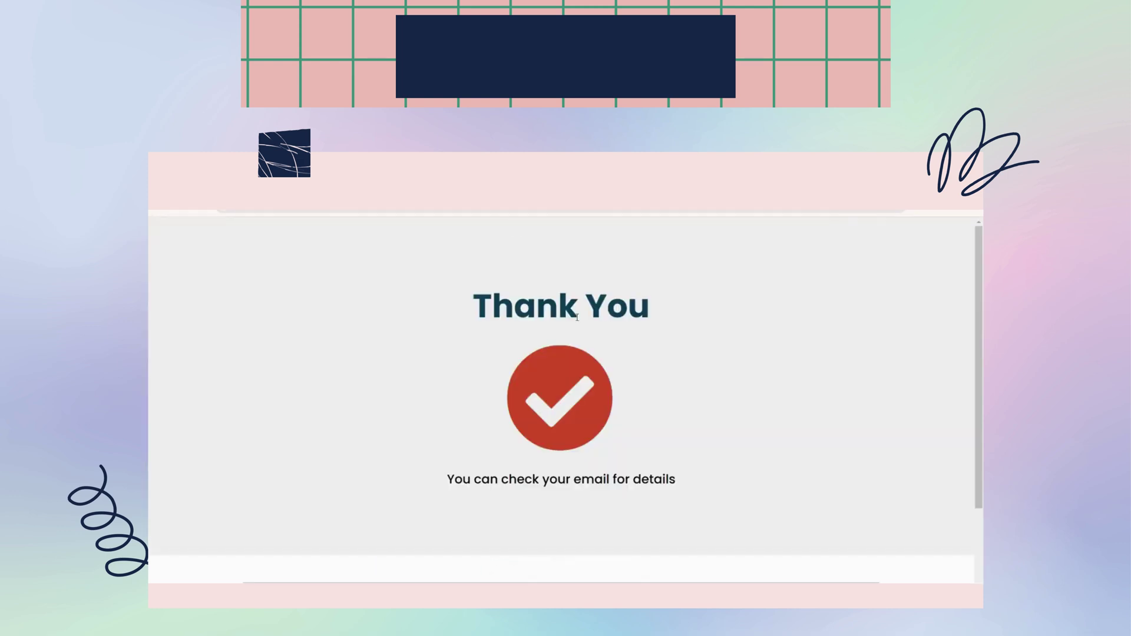
{"action": "scroll", "coordinate": [652, 416], "scroll_direction": "down", "scroll_amount": 2}
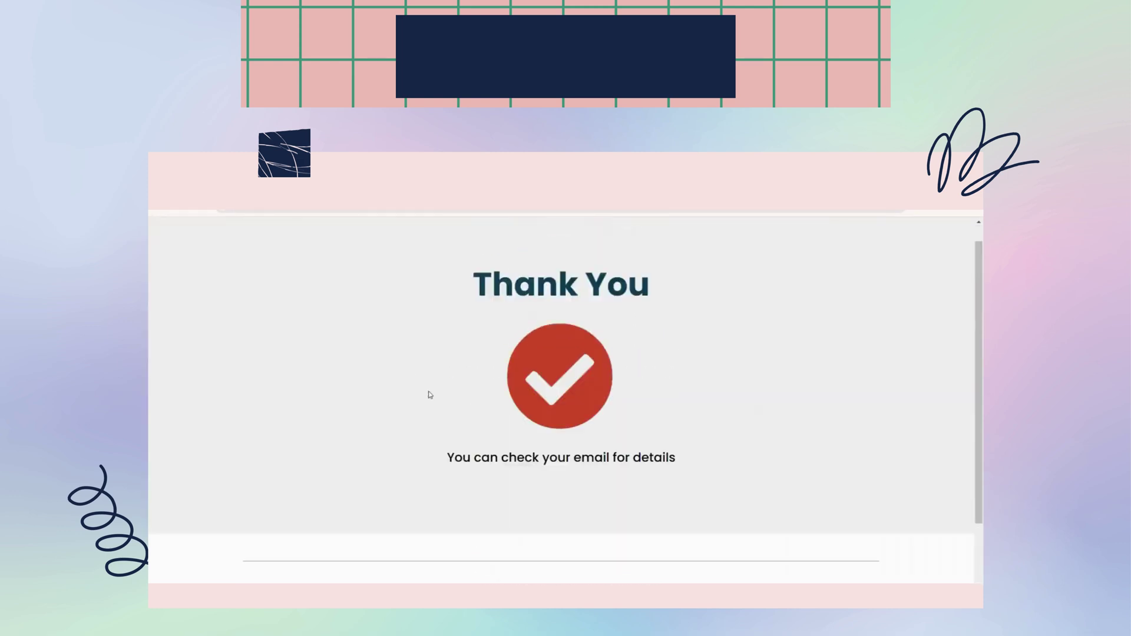
{"action": "key", "text": "ctrl+a"}
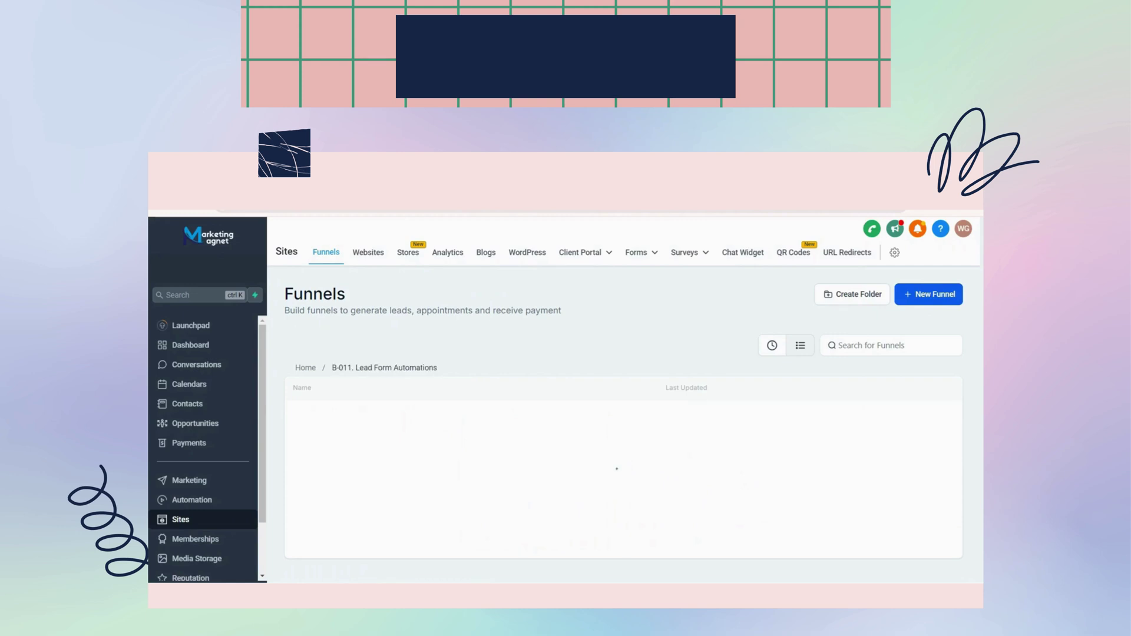
Open the B-011. Lead Optin Forms 3 - Popup - long funnel and review the previews of its landing page and Thank You 3 page
{"action": "left_click", "coordinate": [518, 472]}
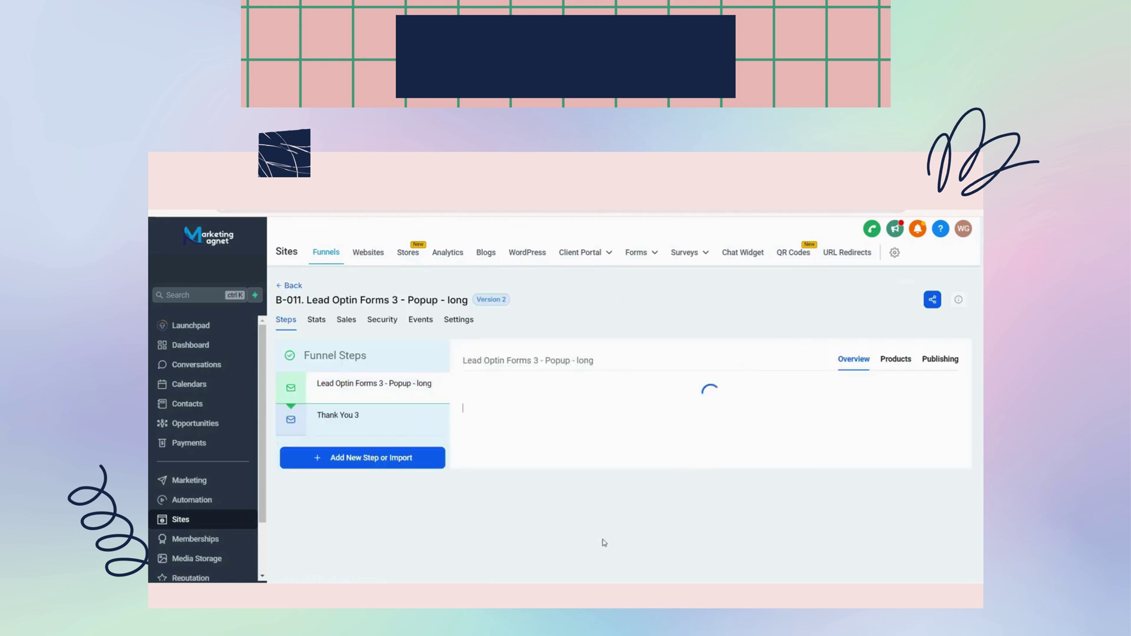
{"action": "scroll", "coordinate": [599, 544], "scroll_direction": "down", "scroll_amount": 1}
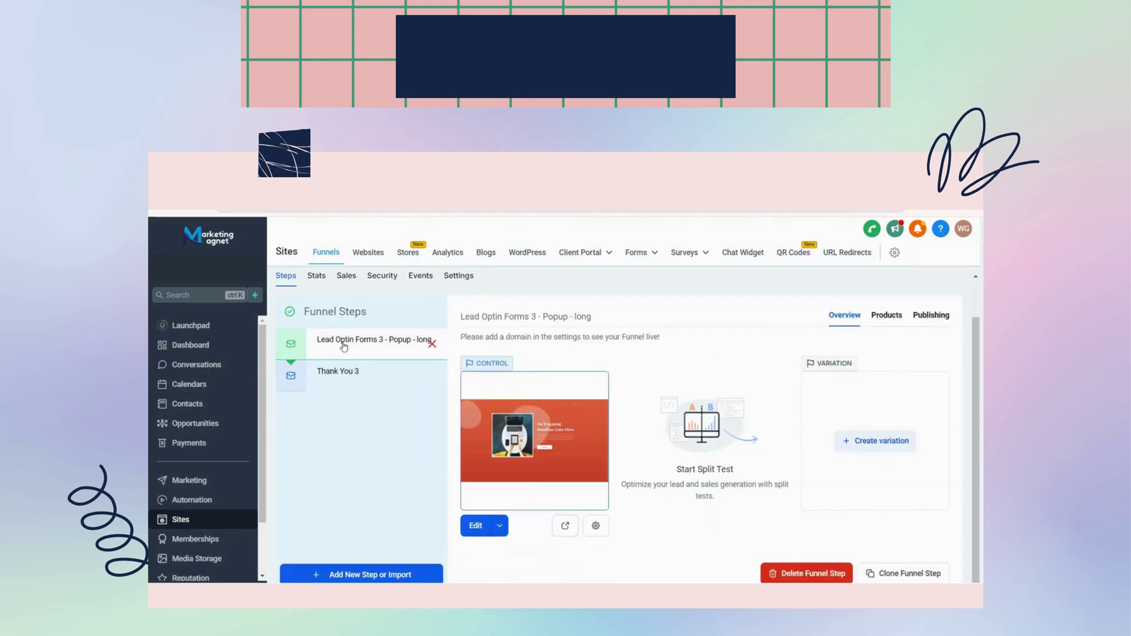
{"action": "left_click", "coordinate": [347, 371]}
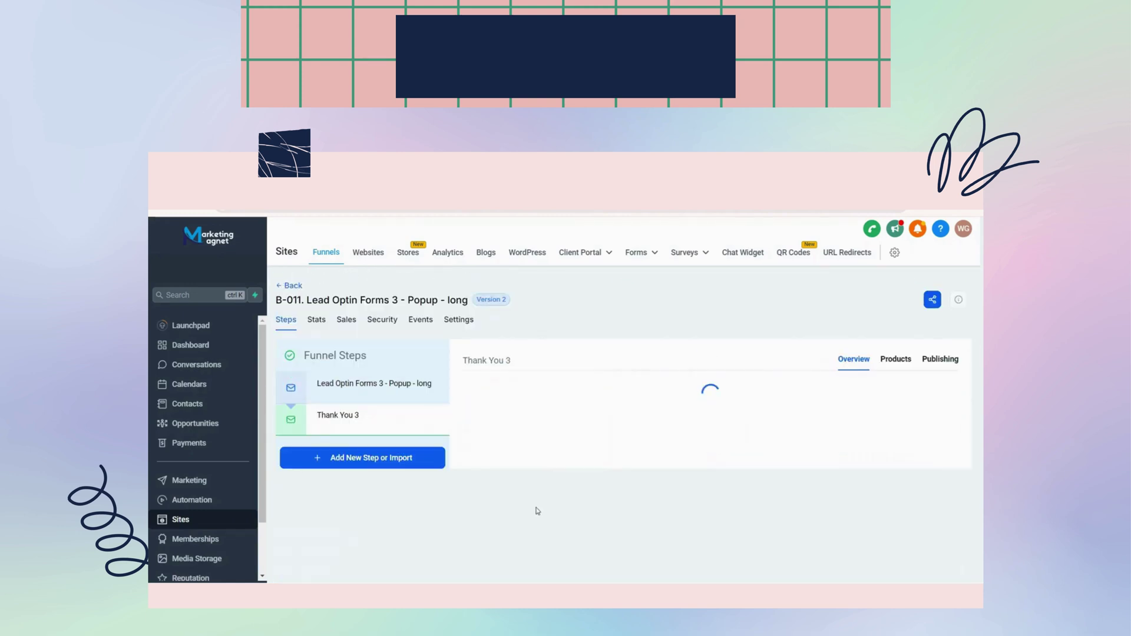
{"action": "left_click", "coordinate": [561, 569]}
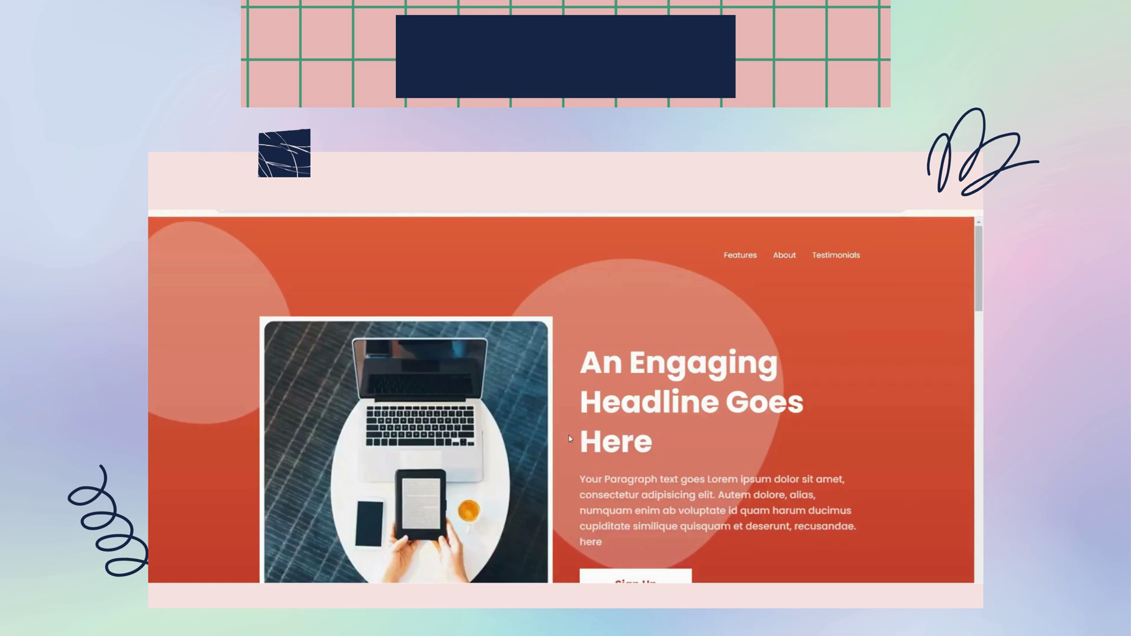
{"action": "scroll", "coordinate": [569, 438], "scroll_direction": "down", "scroll_amount": 1}
{"action": "scroll", "coordinate": [568, 438], "scroll_direction": "down", "scroll_amount": 5}
{"action": "scroll", "coordinate": [566, 437], "scroll_direction": "up", "scroll_amount": 1}
{"action": "scroll", "coordinate": [562, 436], "scroll_direction": "down", "scroll_amount": 6}
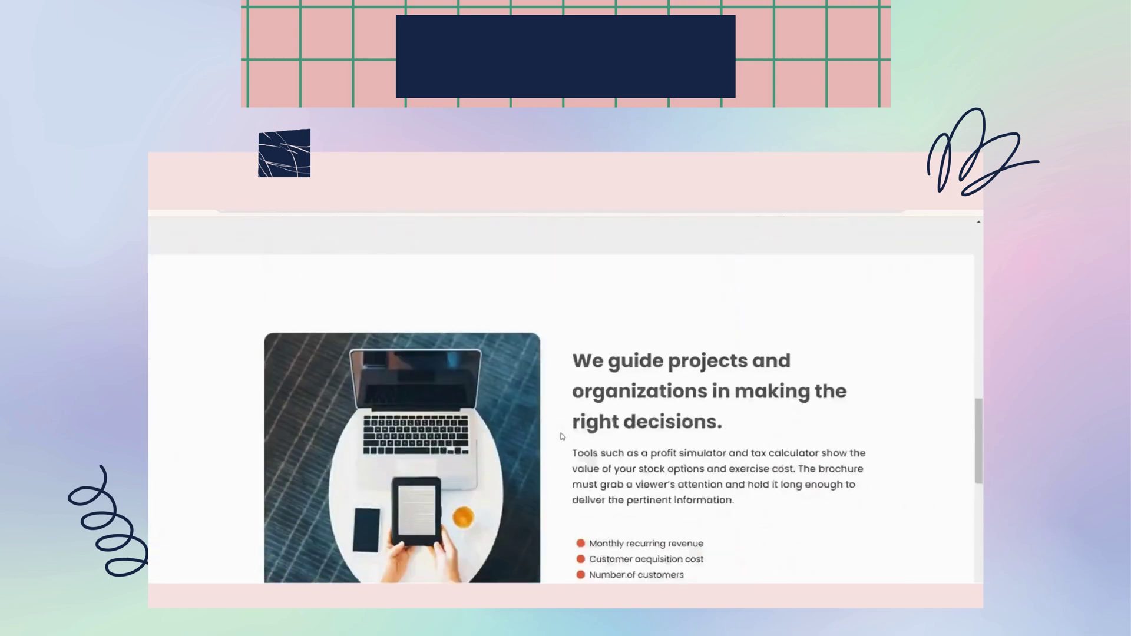
{"action": "scroll", "coordinate": [559, 434], "scroll_direction": "down", "scroll_amount": 5}
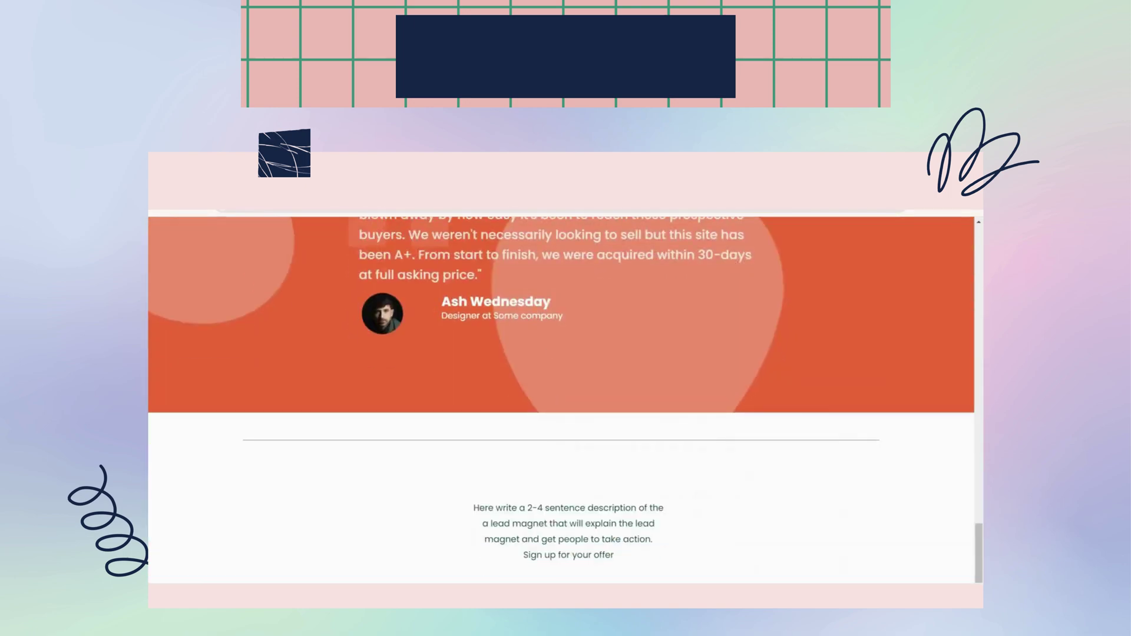
{"action": "scroll", "coordinate": [622, 433], "scroll_direction": "down", "scroll_amount": 1}
{"action": "key", "text": "Escape"}
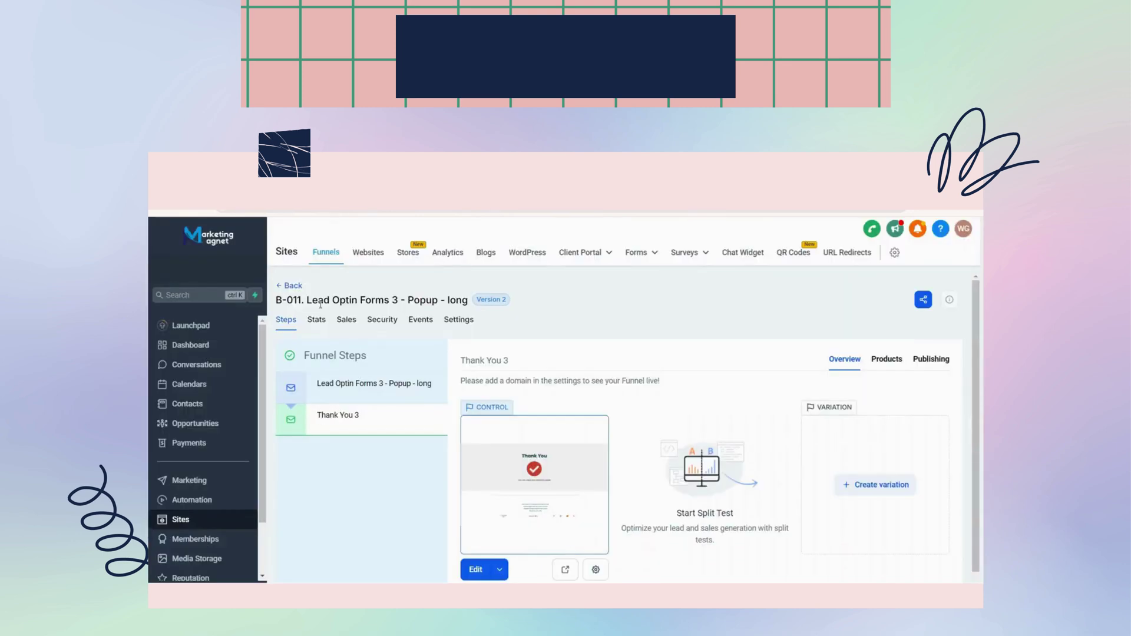
Open the B-011. Lead Optin Forms 4 - Simple funnel and review the previews of its email sign-up page and Thank You 4 page
{"action": "left_click", "coordinate": [298, 286]}
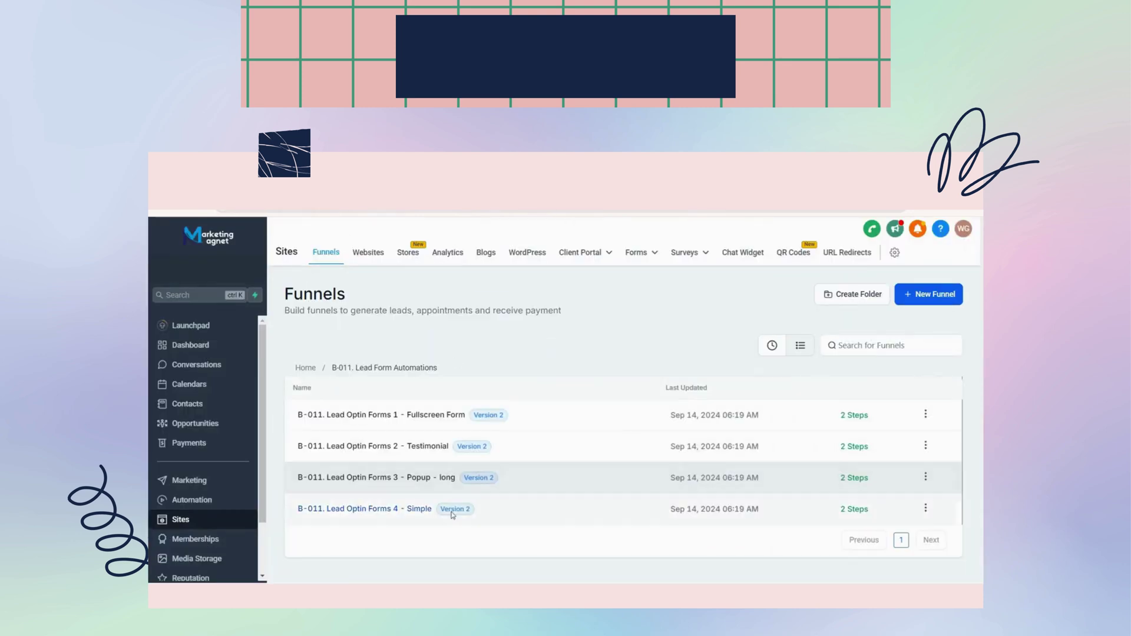
{"action": "left_click", "coordinate": [439, 511]}
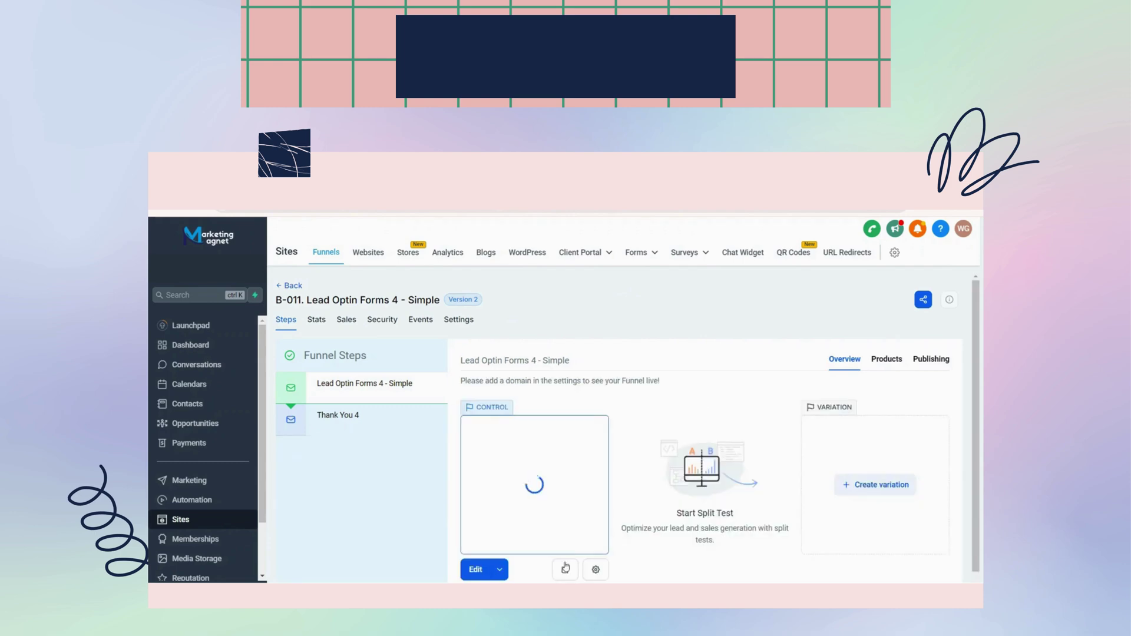
{"action": "left_click", "coordinate": [366, 416]}
{"action": "left_click", "coordinate": [565, 571]}
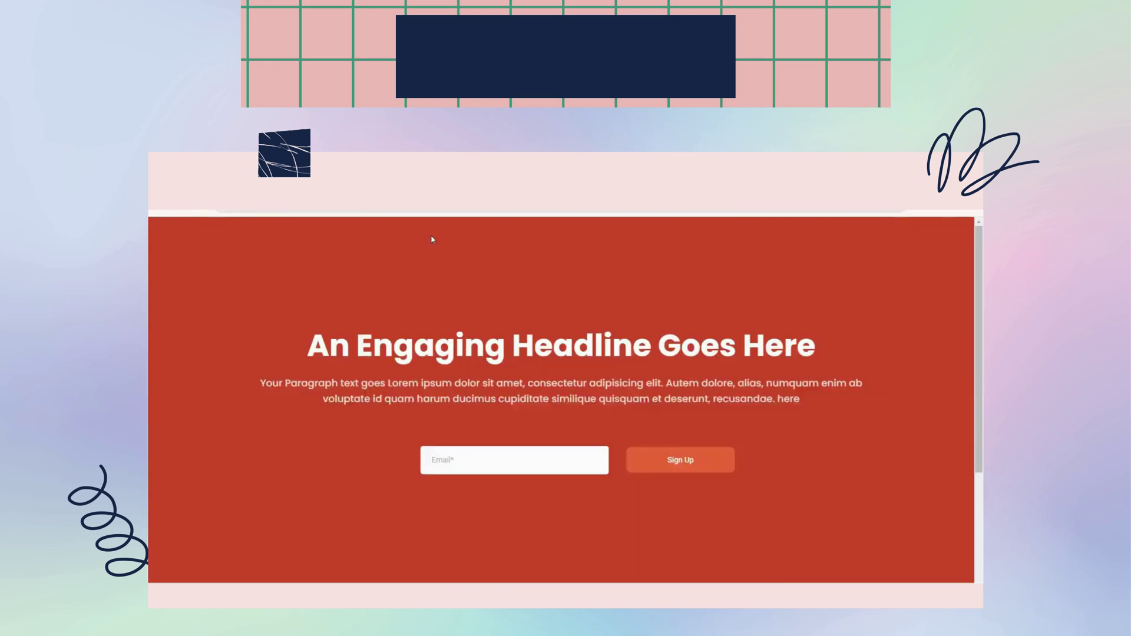
{"action": "scroll", "coordinate": [641, 429], "scroll_direction": "down", "scroll_amount": 3}
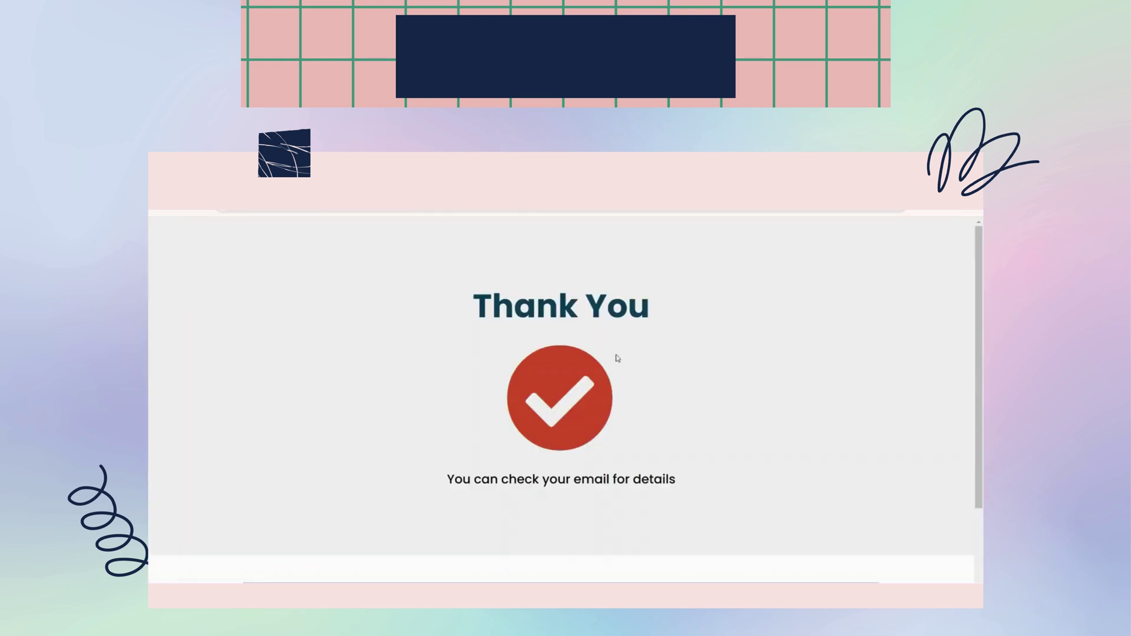
{"action": "scroll", "coordinate": [617, 358], "scroll_direction": "down", "scroll_amount": 3}
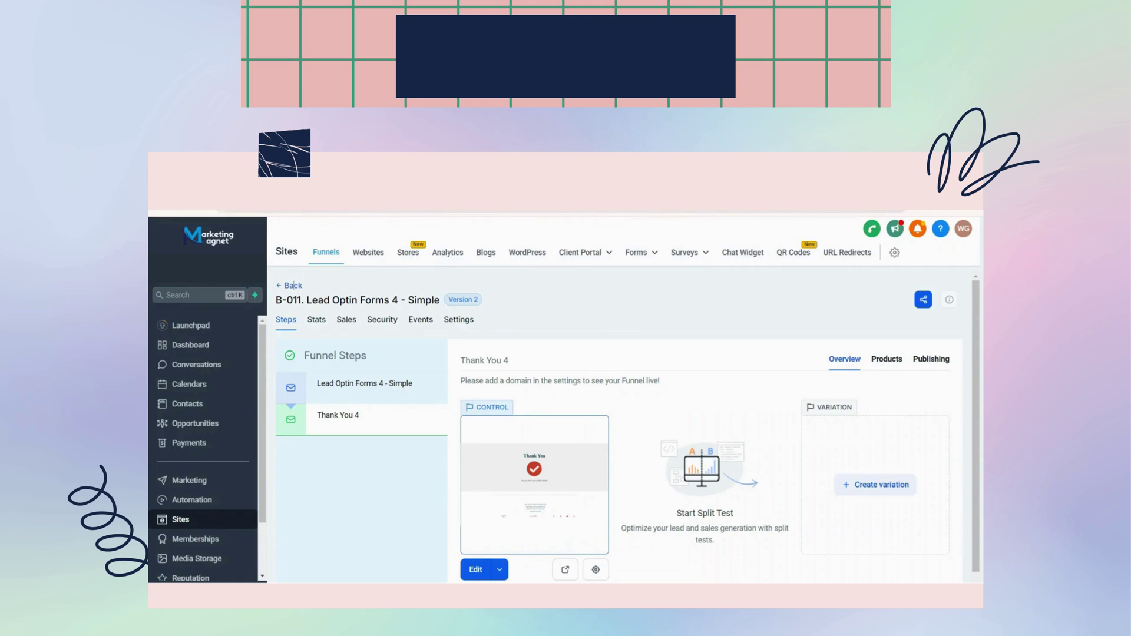
From the home folders, open the B-015. Email Subscription Management Pages funnel and review the preview of its unsubscribe page
{"action": "left_click", "coordinate": [293, 285]}
{"action": "left_click", "coordinate": [303, 368]}
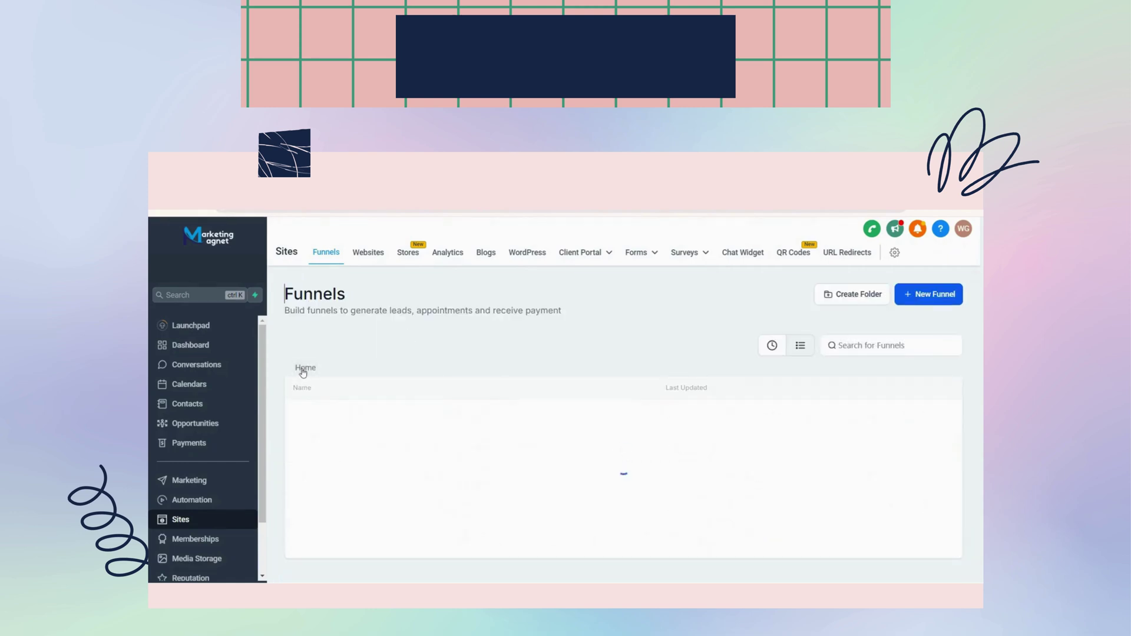
{"action": "scroll", "coordinate": [436, 474], "scroll_direction": "down", "scroll_amount": 3}
{"action": "left_click", "coordinate": [400, 477]}
{"action": "left_click", "coordinate": [402, 416]}
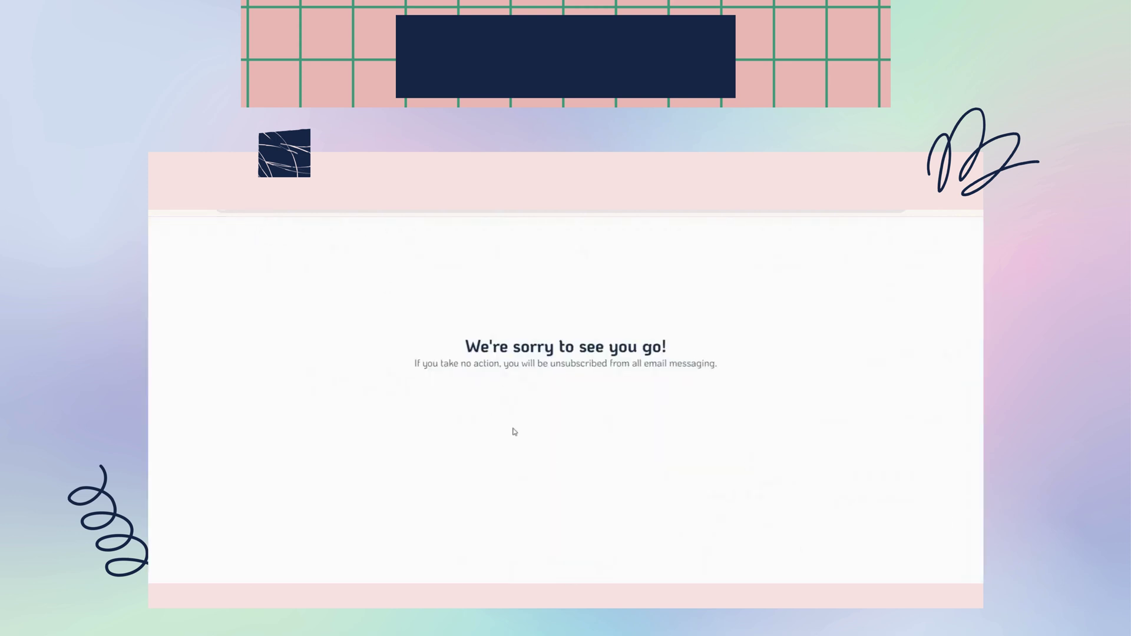
{"action": "key", "text": "ctrl+a"}
{"action": "left_click", "coordinate": [442, 263]}
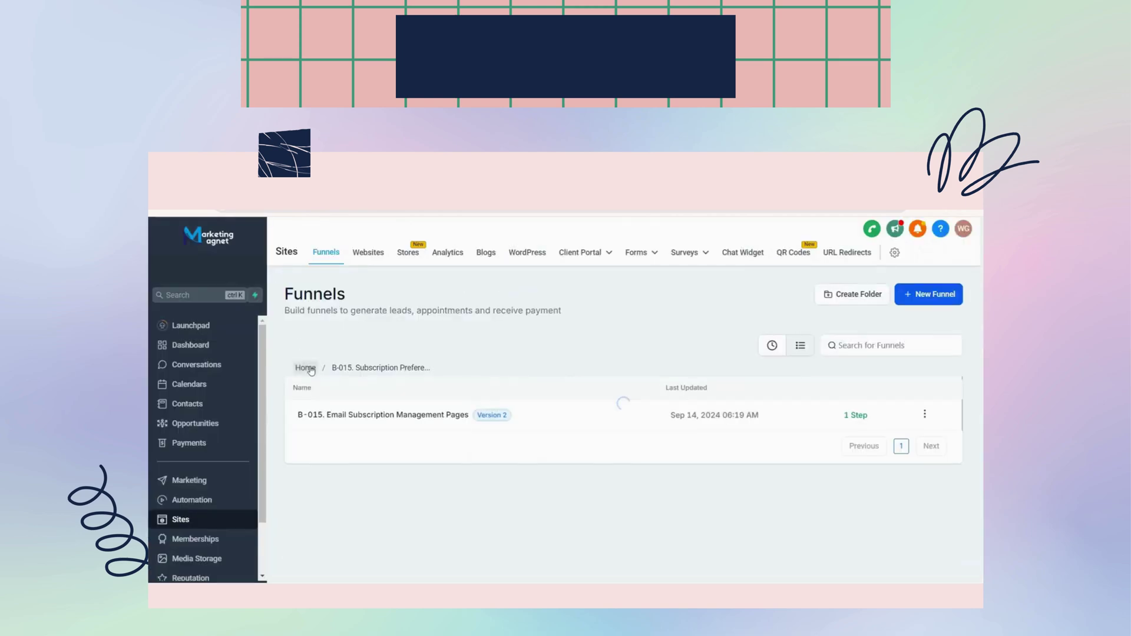
Return to the home funnel folders and open the B-017. Linktree Pages funnel
{"action": "left_click", "coordinate": [306, 368]}
{"action": "scroll", "coordinate": [427, 490], "scroll_direction": "down", "scroll_amount": 5}
{"action": "left_click", "coordinate": [427, 498]}
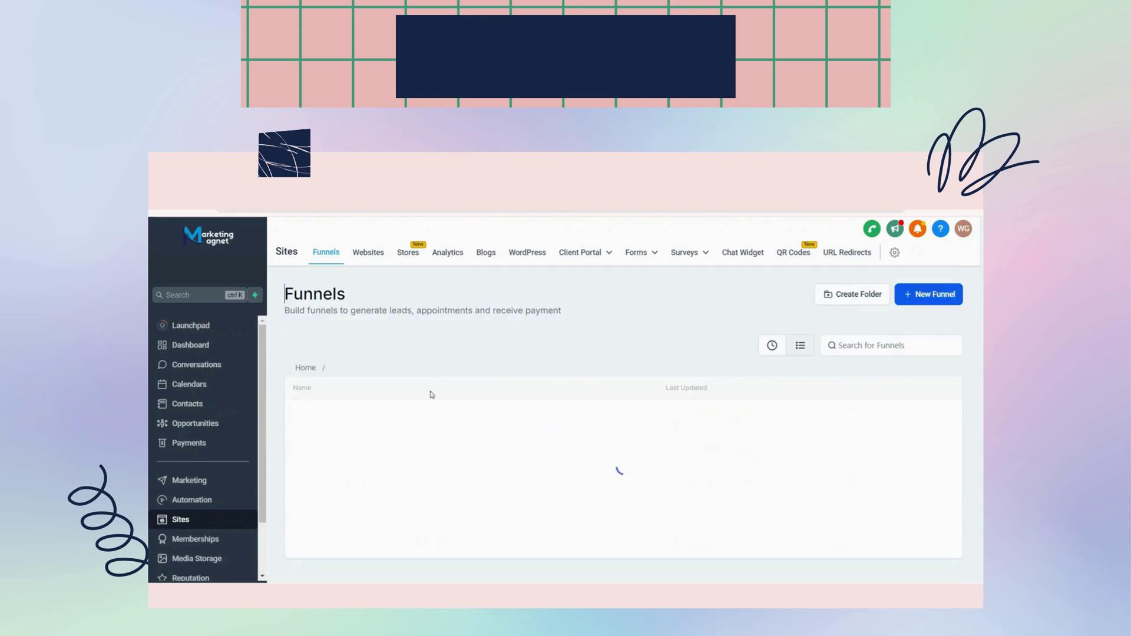
{"action": "left_click", "coordinate": [366, 416]}
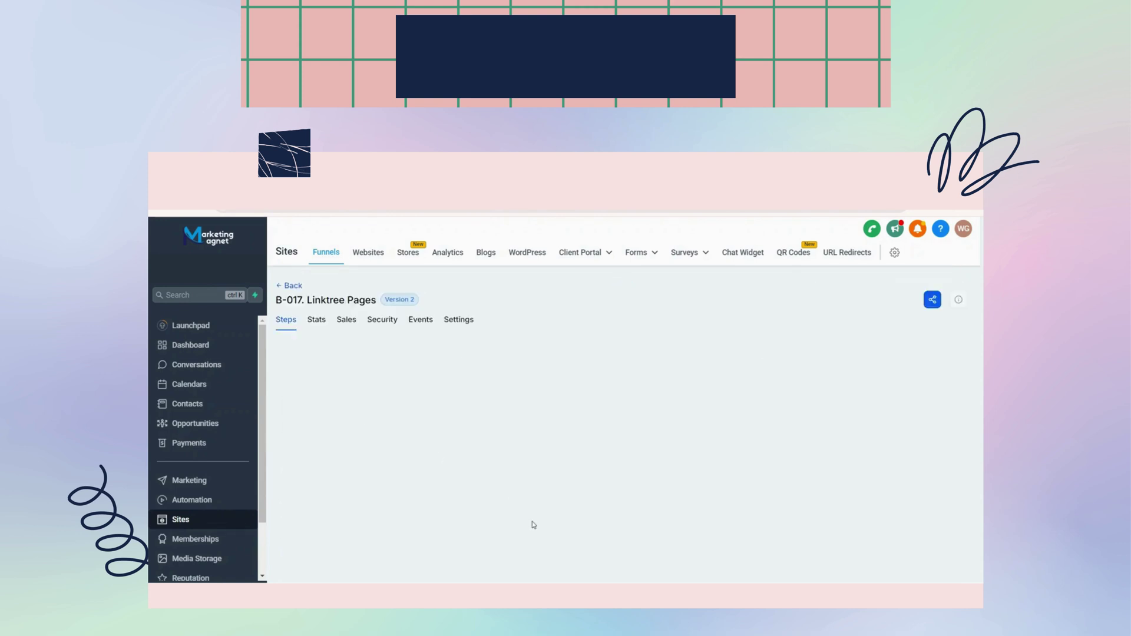
Preview the Outline Buttons and Solid Buttons pages, then view and close the Subscribe pop-up form
{"action": "left_click", "coordinate": [391, 430]}
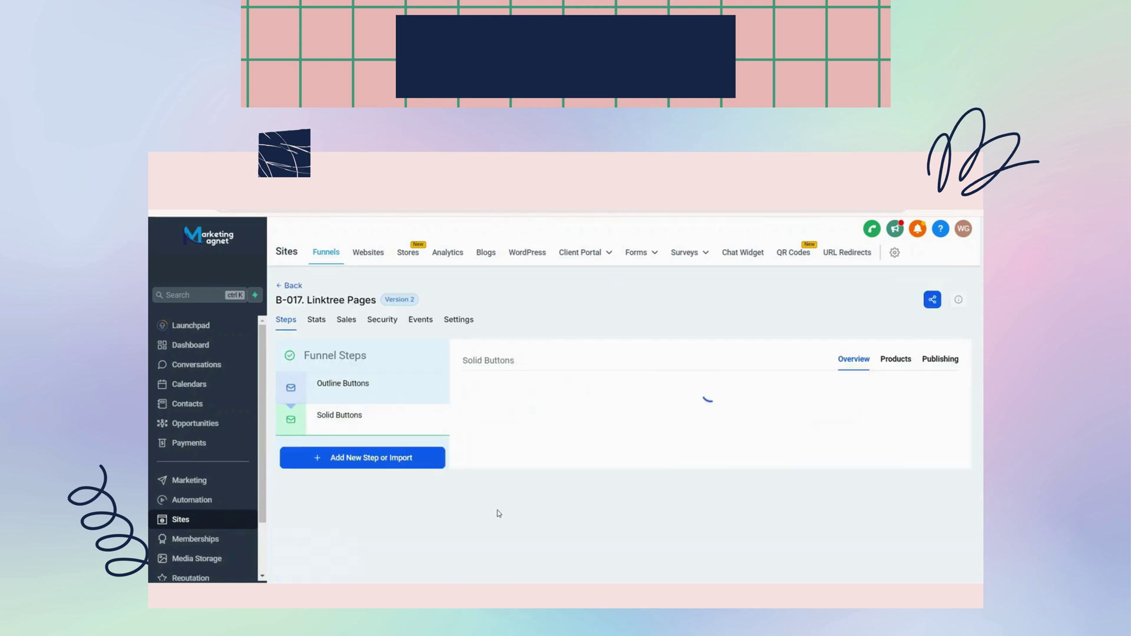
{"action": "left_click", "coordinate": [569, 571]}
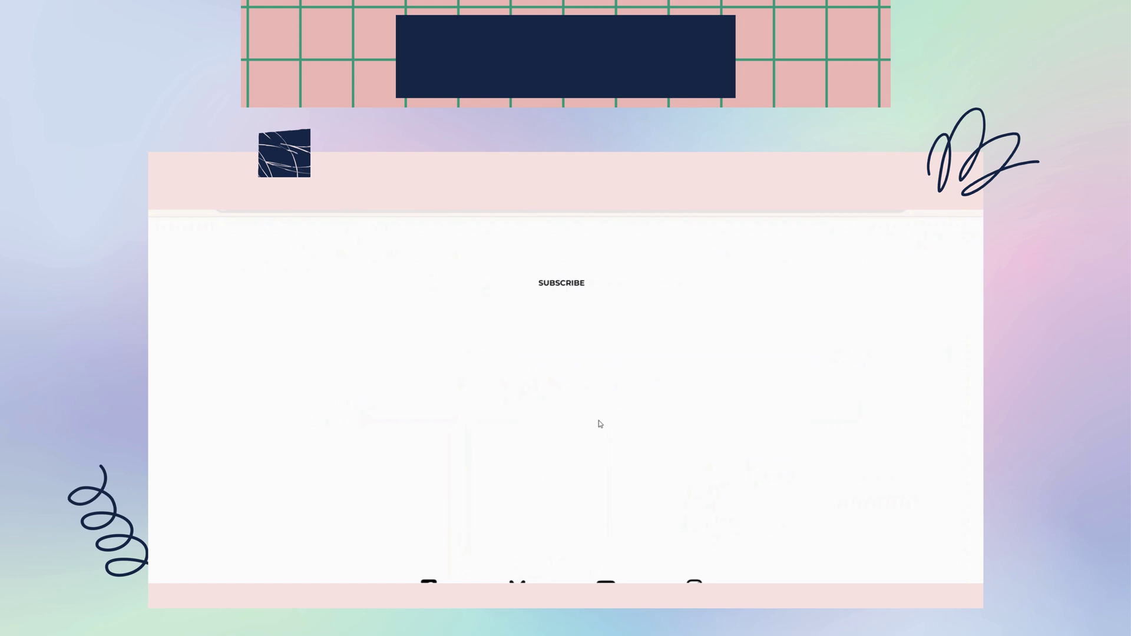
{"action": "left_click", "coordinate": [565, 283]}
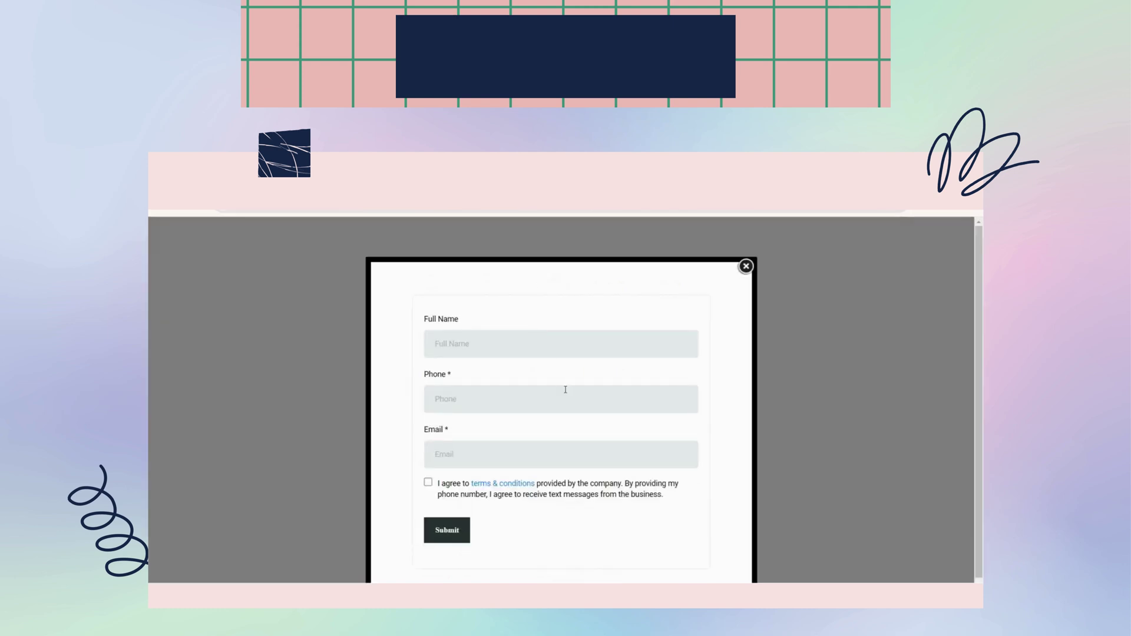
{"action": "left_click", "coordinate": [748, 233]}
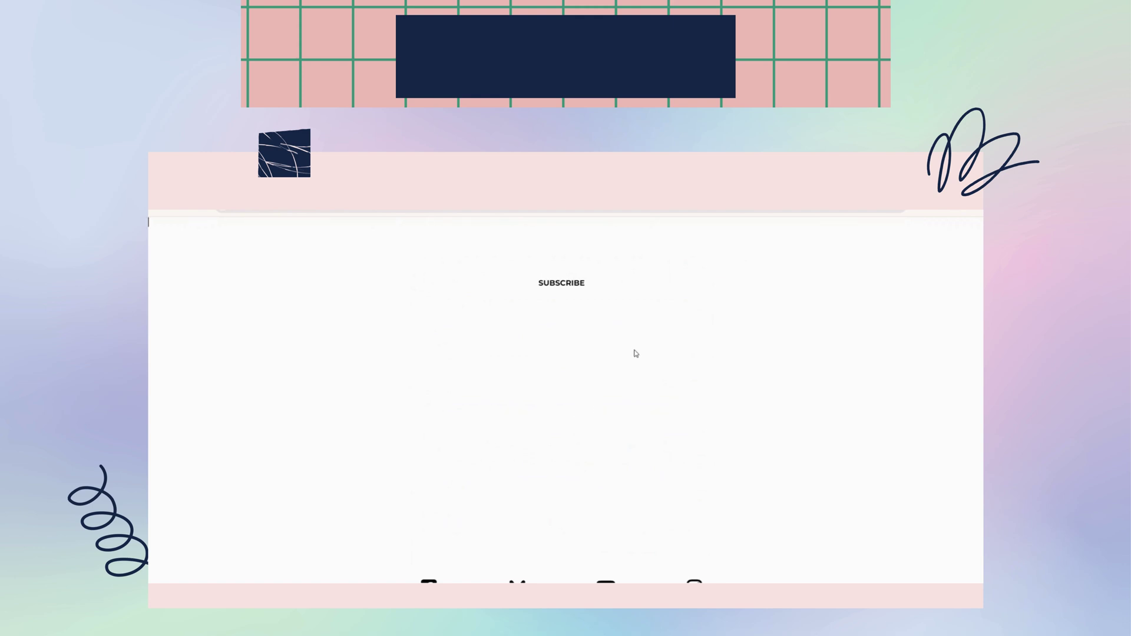
View and close the Subscribe pop-up form on the Solid Buttons page, and leave the B-017. Linktree Pages funnel
{"action": "left_click", "coordinate": [561, 283]}
{"action": "left_click", "coordinate": [752, 236]}
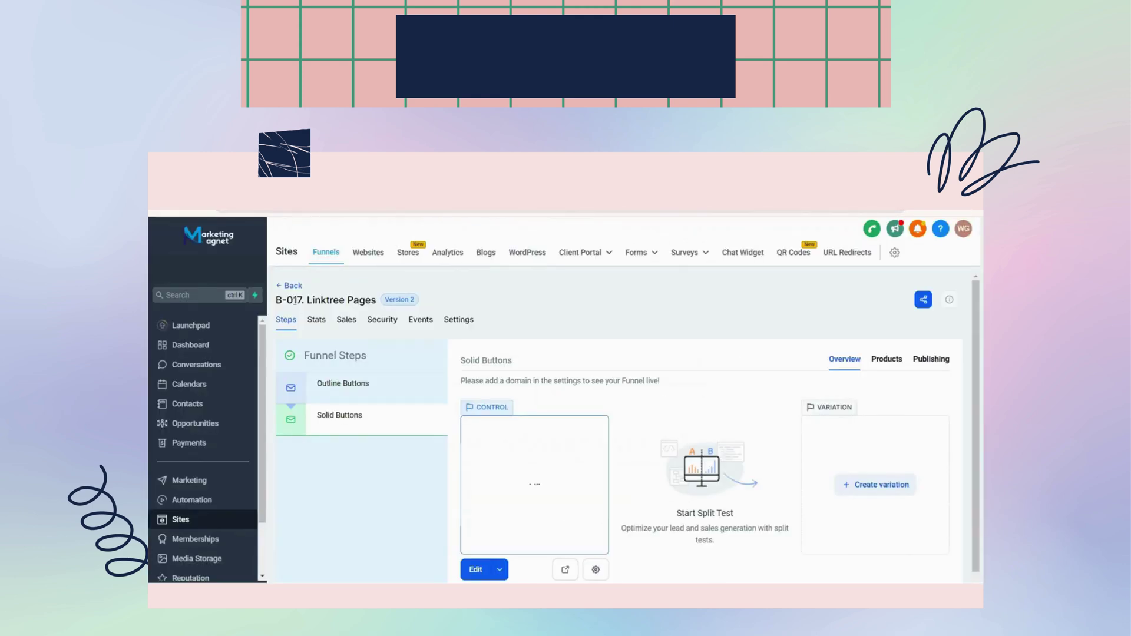
{"action": "left_click", "coordinate": [291, 285]}
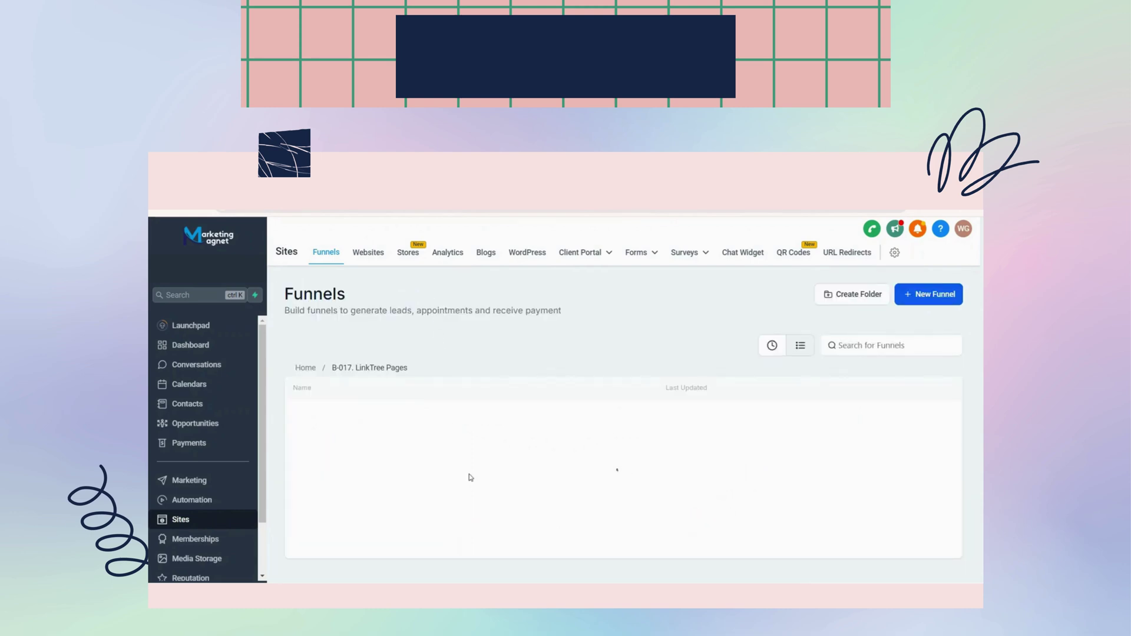
From the home funnel folders, open the B-016. Referral Automations funnel
{"action": "left_click", "coordinate": [306, 368]}
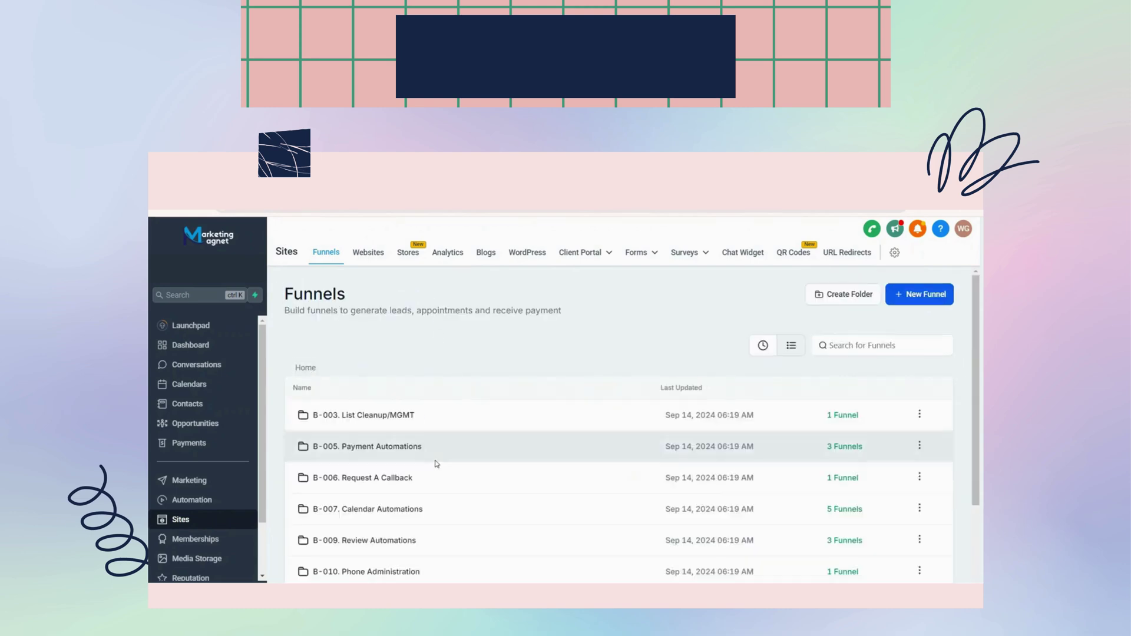
{"action": "scroll", "coordinate": [412, 521], "scroll_direction": "down", "scroll_amount": 3}
{"action": "left_click", "coordinate": [387, 537]}
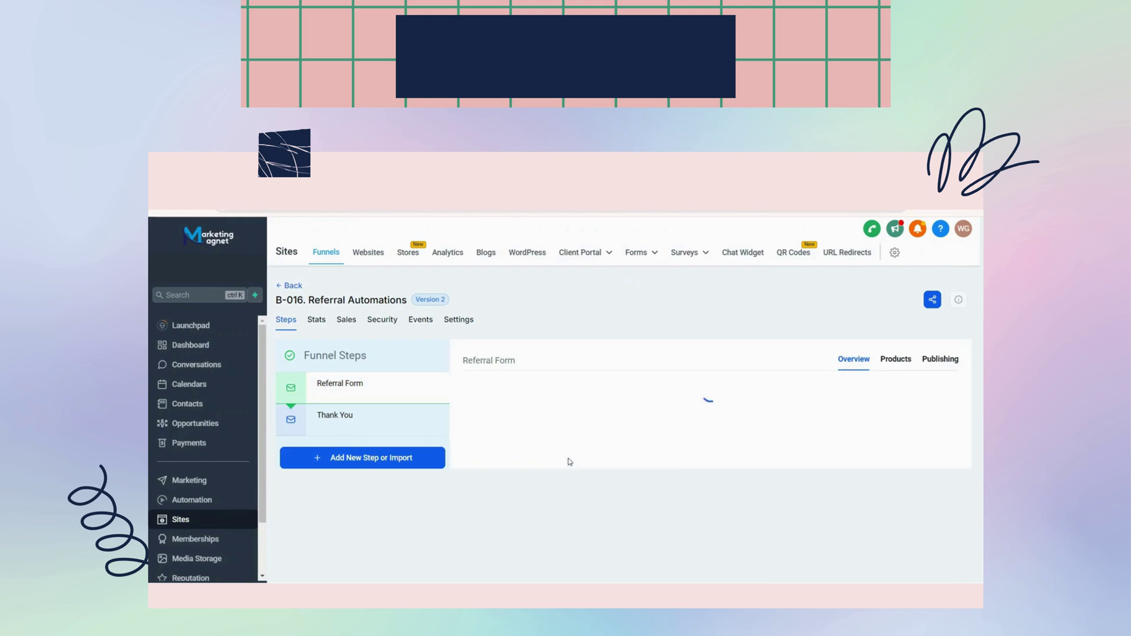
Preview the Referral Form and Thank You pages of the B-016. Referral Automations funnel, checking their full content
{"action": "left_click", "coordinate": [341, 415]}
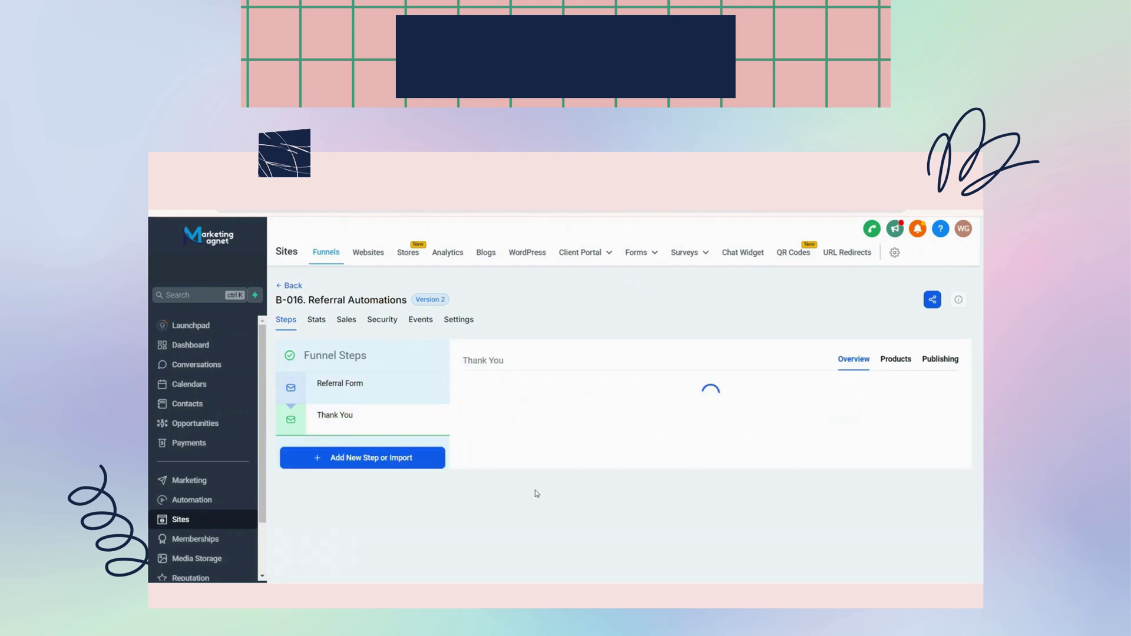
{"action": "left_click", "coordinate": [564, 570]}
{"action": "scroll", "coordinate": [480, 377], "scroll_direction": "down", "scroll_amount": 5}
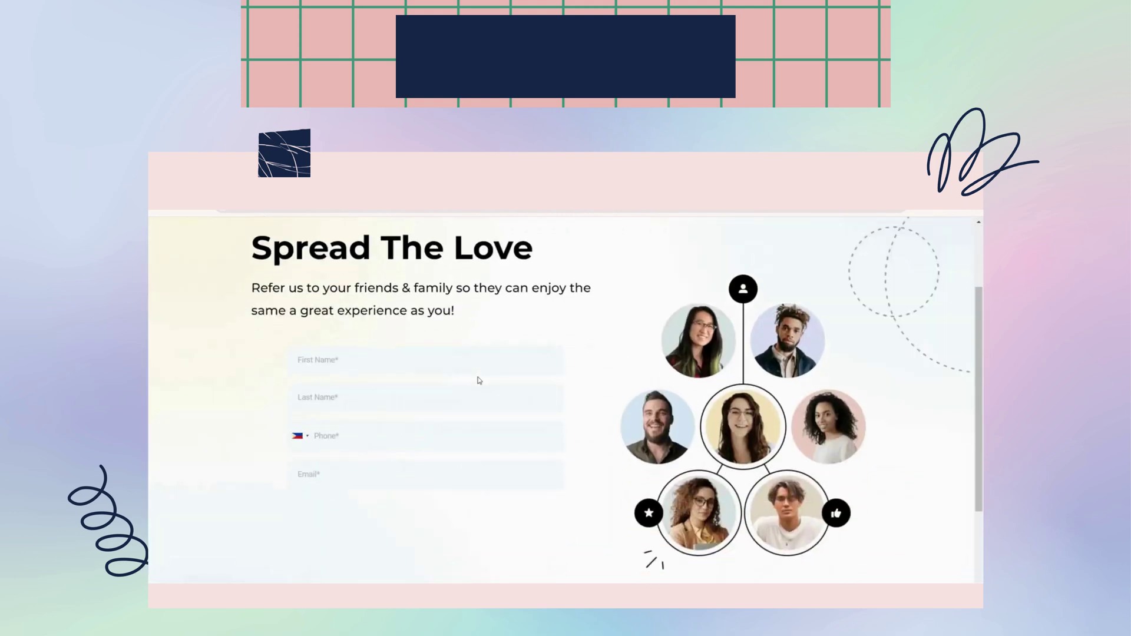
{"action": "scroll", "coordinate": [478, 374], "scroll_direction": "up", "scroll_amount": 4}
{"action": "key", "text": "ctrl+a"}
{"action": "scroll", "coordinate": [507, 448], "scroll_direction": "down", "scroll_amount": 3}
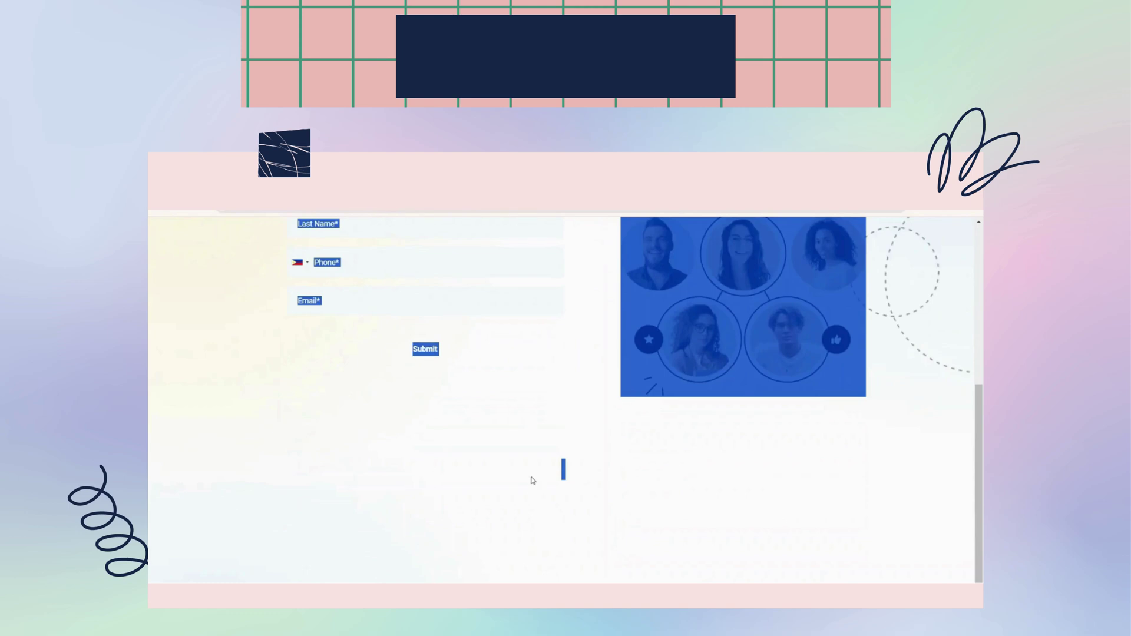
{"action": "left_click", "coordinate": [531, 472]}
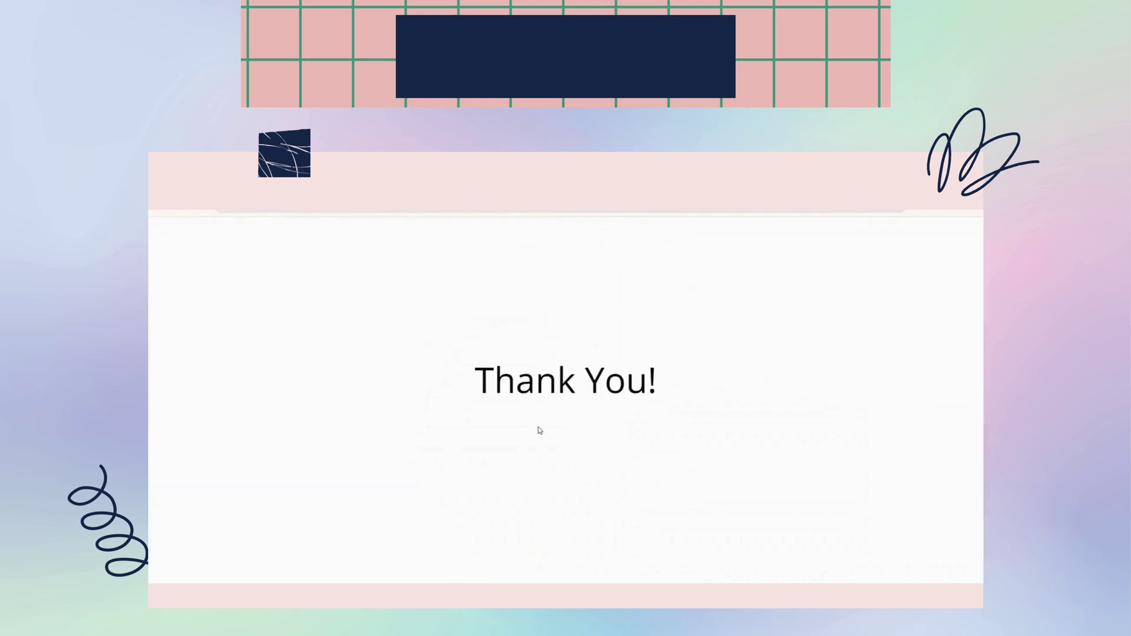
{"action": "key", "text": "ctrl+a"}
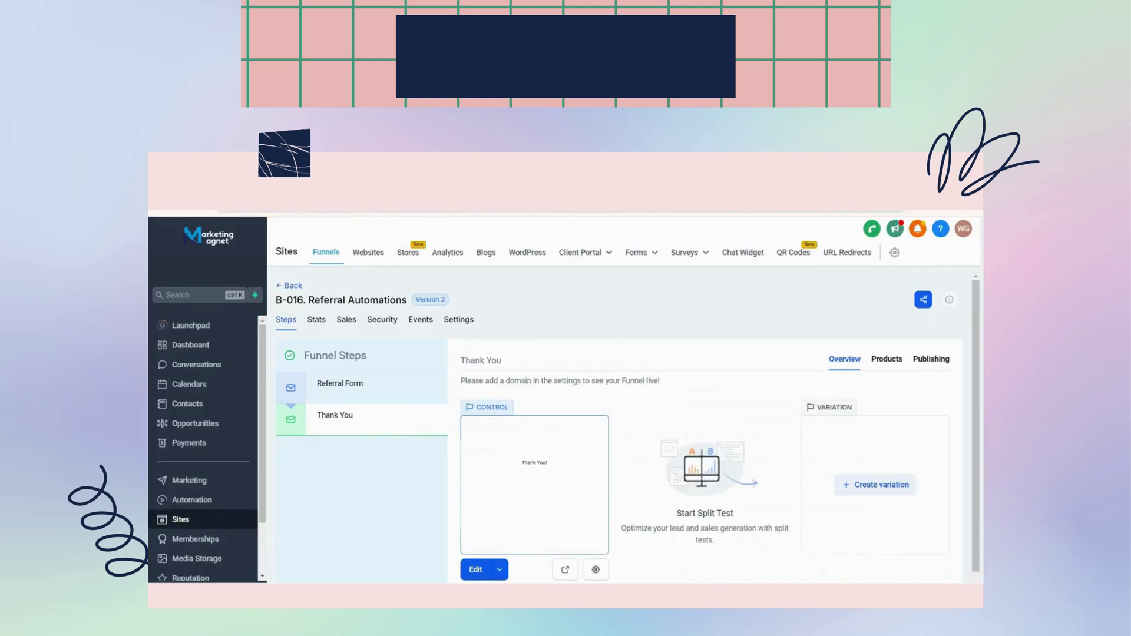
Leave the referral funnel and open the B-005. Refund/Return Policy Website Page from the Websites section
{"action": "left_click", "coordinate": [293, 286]}
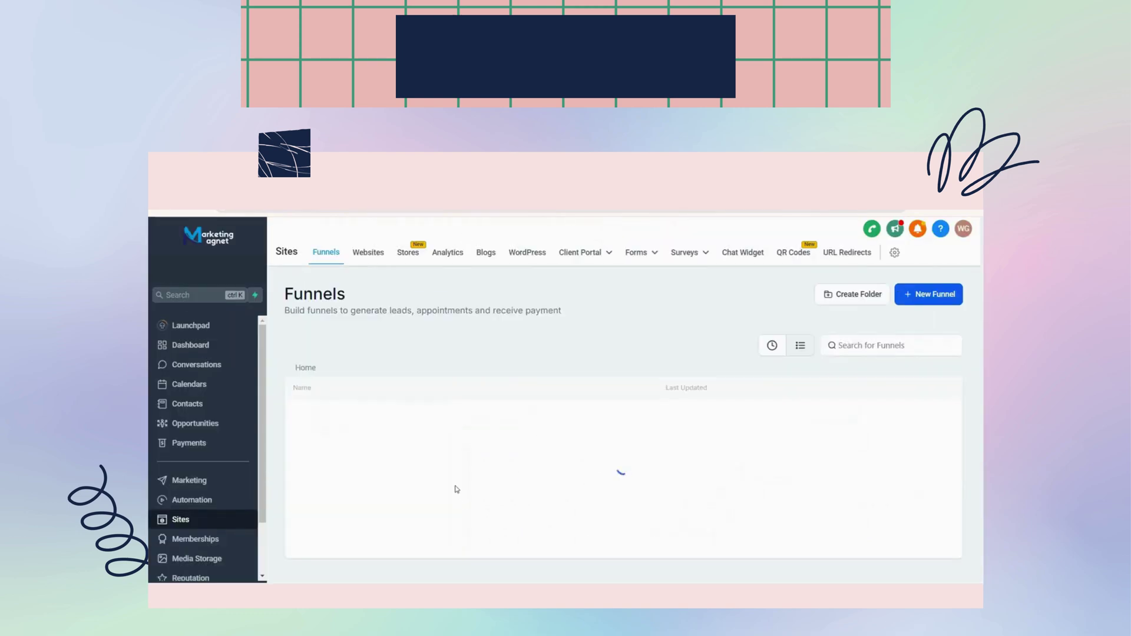
{"action": "scroll", "coordinate": [422, 432], "scroll_direction": "down", "scroll_amount": 5}
{"action": "scroll", "coordinate": [422, 432], "scroll_direction": "up", "scroll_amount": 5}
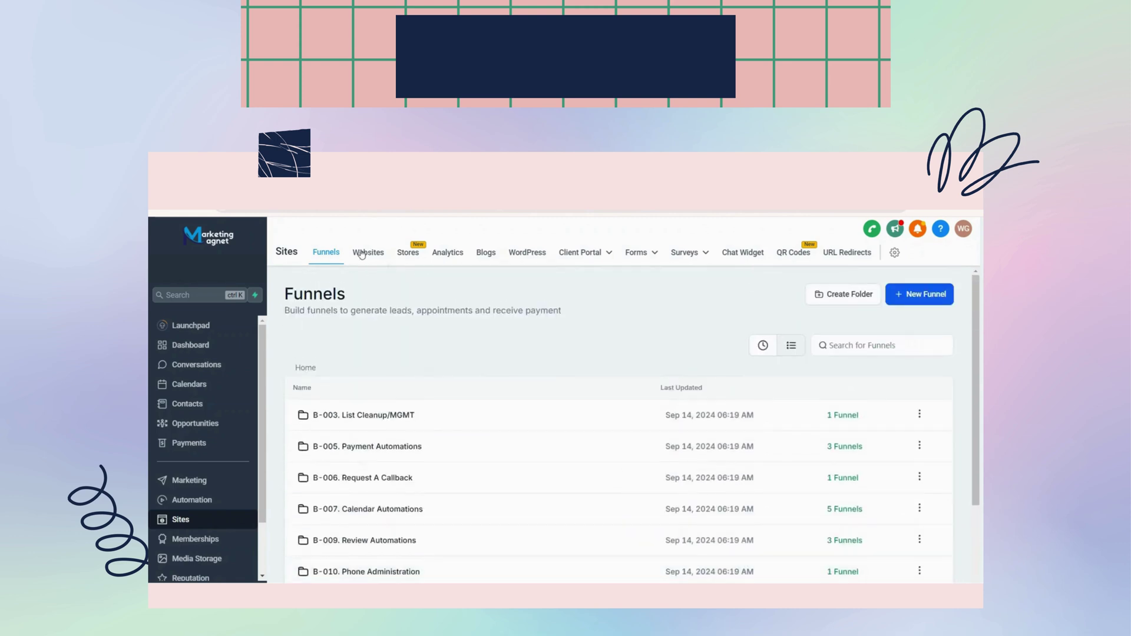
{"action": "left_click", "coordinate": [363, 253]}
{"action": "left_click", "coordinate": [380, 419]}
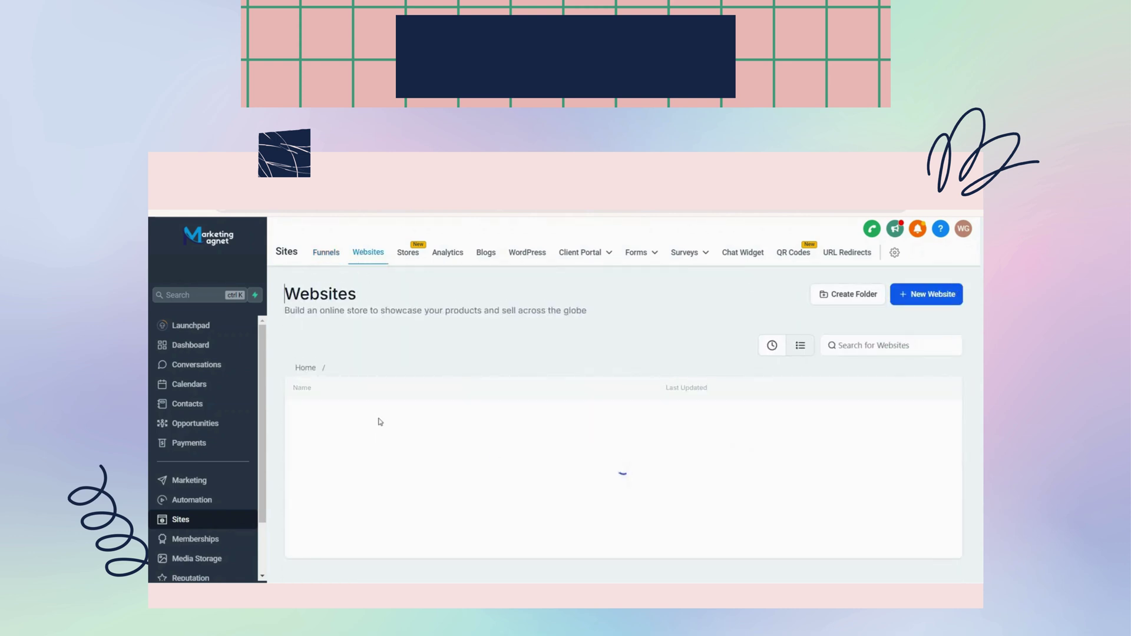
{"action": "left_click", "coordinate": [439, 415]}
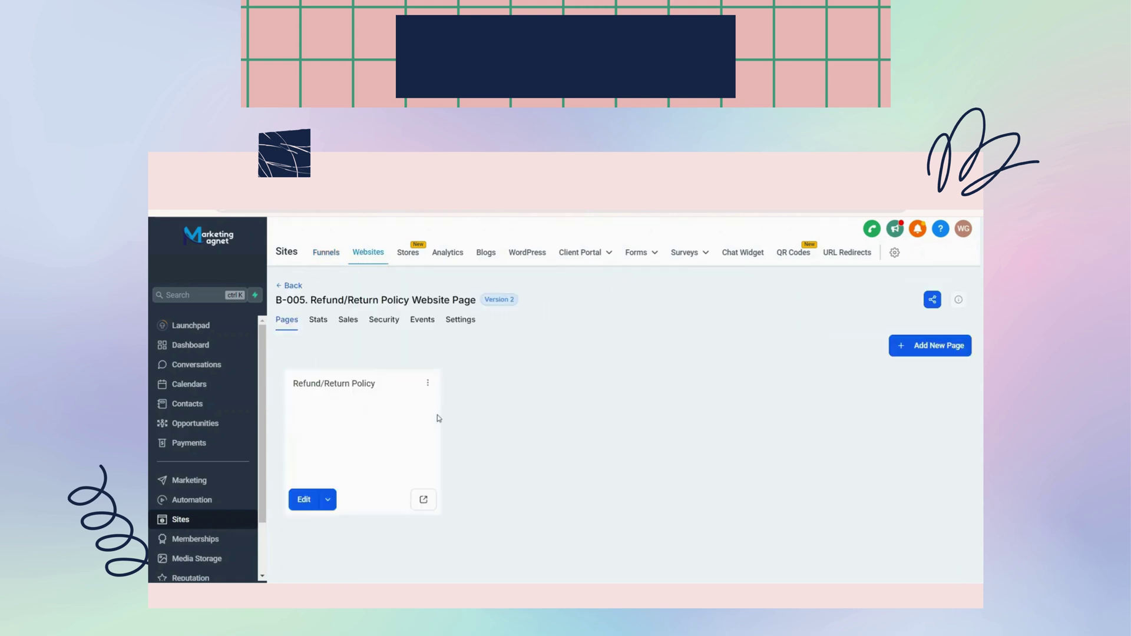
Preview the Refund/Return Policy page through to its end and return to the B-005. Payment Automations website folder
{"action": "left_click", "coordinate": [420, 501]}
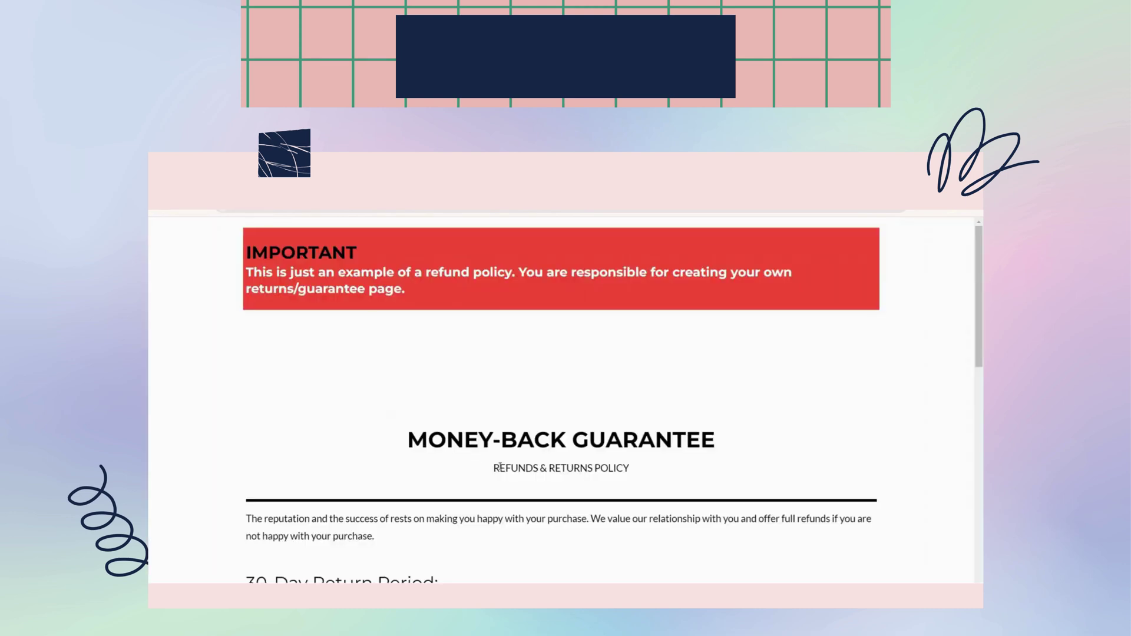
{"action": "scroll", "coordinate": [526, 474], "scroll_direction": "down", "scroll_amount": 5}
{"action": "scroll", "coordinate": [526, 474], "scroll_direction": "down", "scroll_amount": 6}
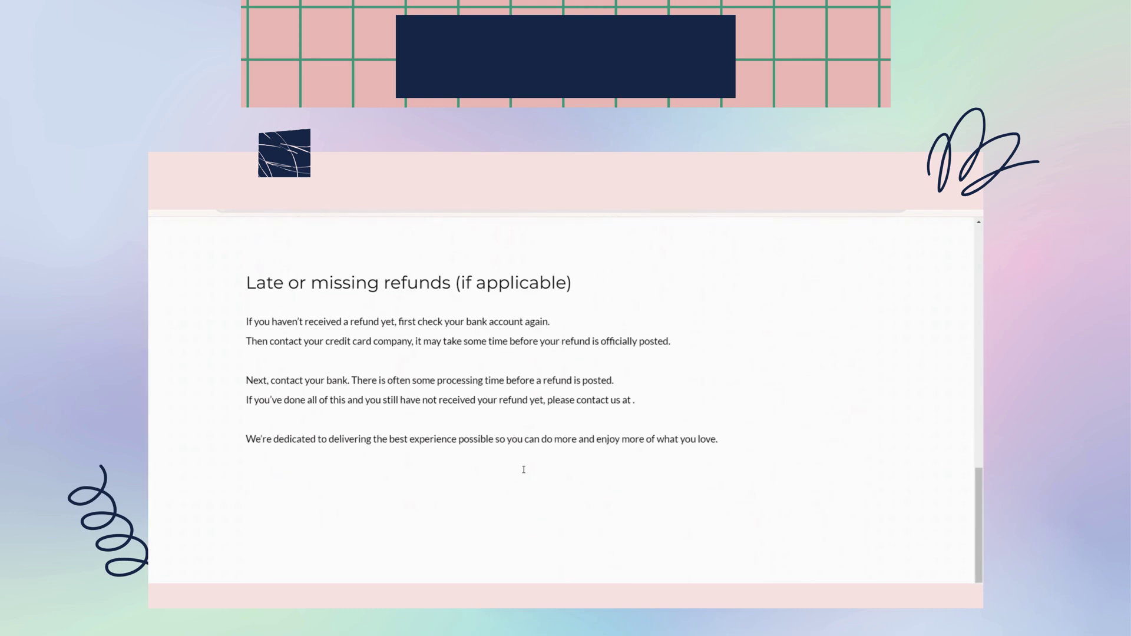
{"action": "left_click", "coordinate": [236, 178]}
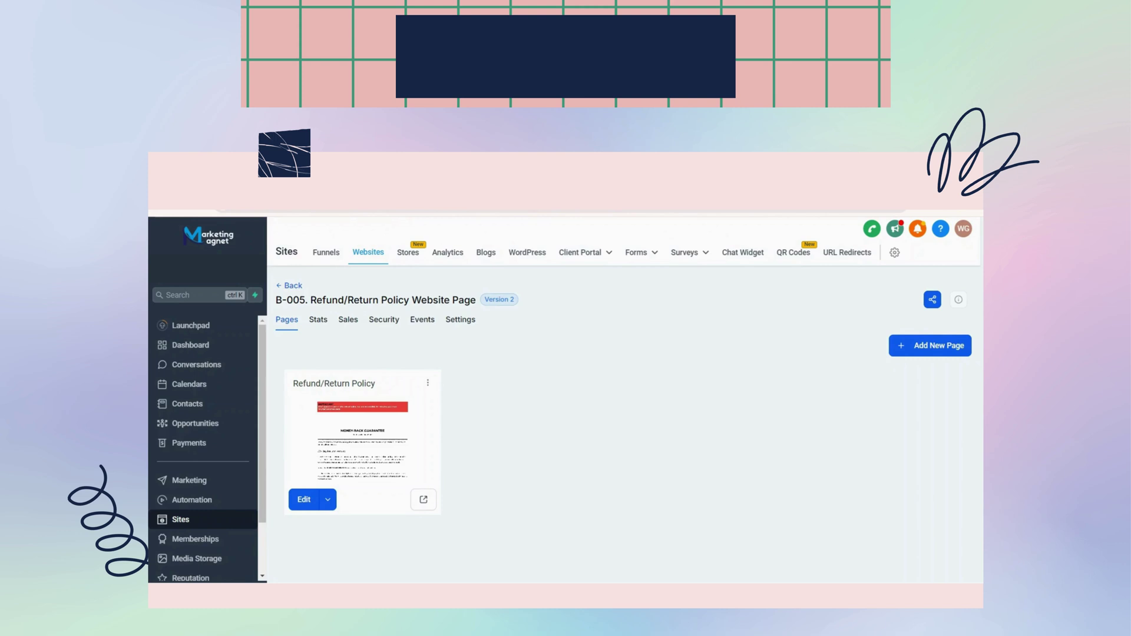
{"action": "left_click", "coordinate": [295, 286]}
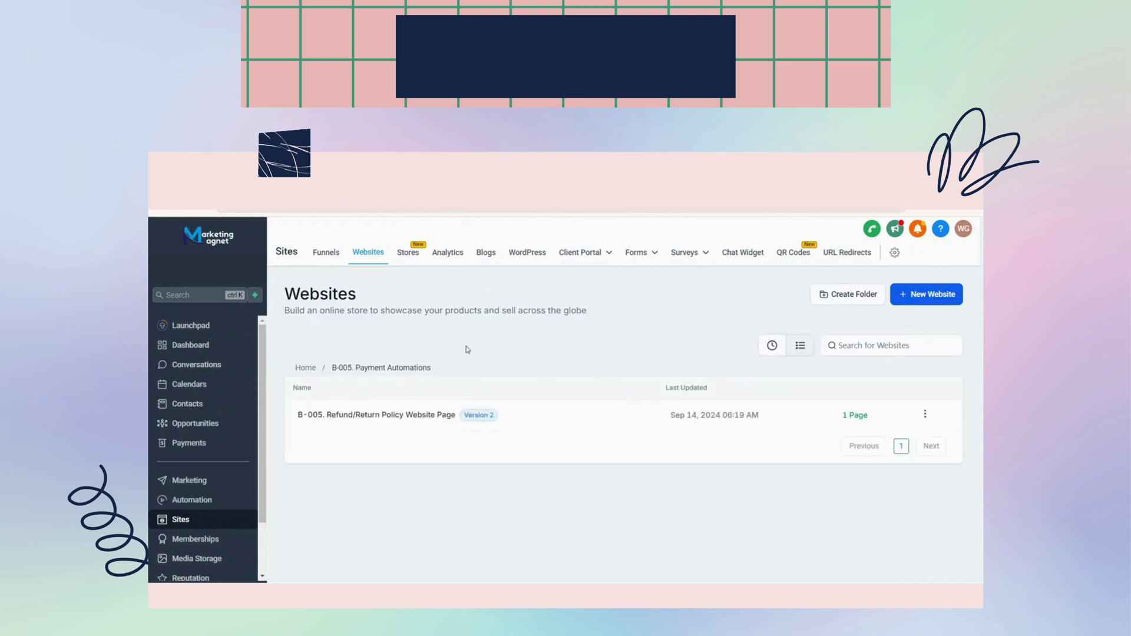
In the Forms builder, open the B-003-WCI. Update Bad Contact Info form from the B-003. List Cleanup/MGMT folder
{"action": "left_click", "coordinate": [623, 254]}
{"action": "left_click", "coordinate": [626, 275]}
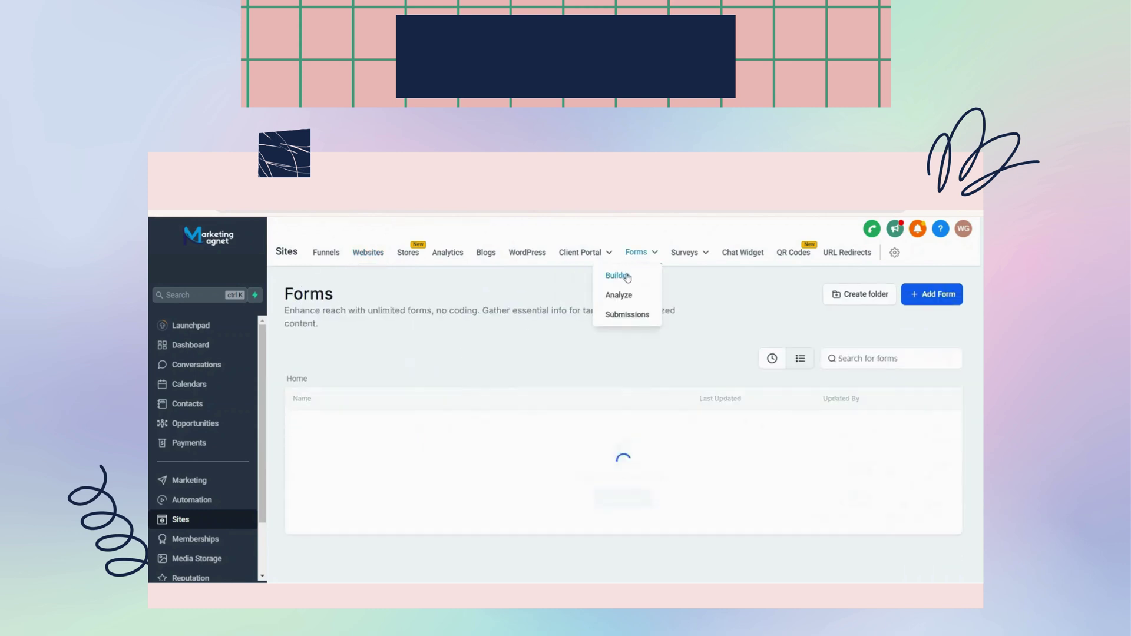
{"action": "scroll", "coordinate": [529, 422], "scroll_direction": "down", "scroll_amount": 3}
{"action": "scroll", "coordinate": [368, 323], "scroll_direction": "up", "scroll_amount": 1}
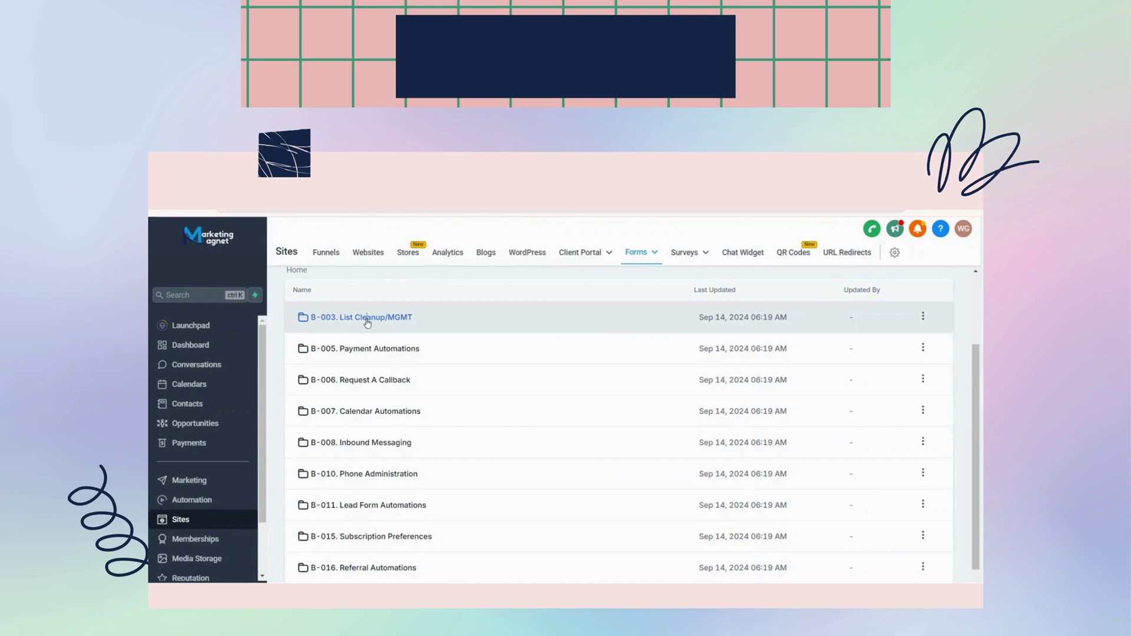
{"action": "left_click", "coordinate": [368, 319]}
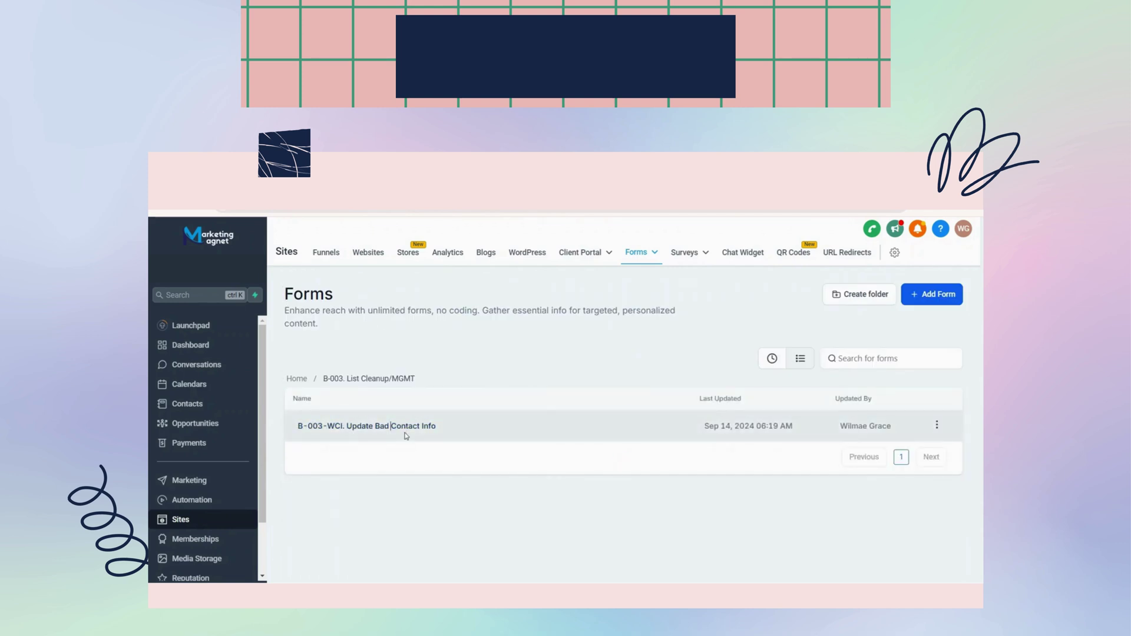
{"action": "left_click", "coordinate": [413, 430]}
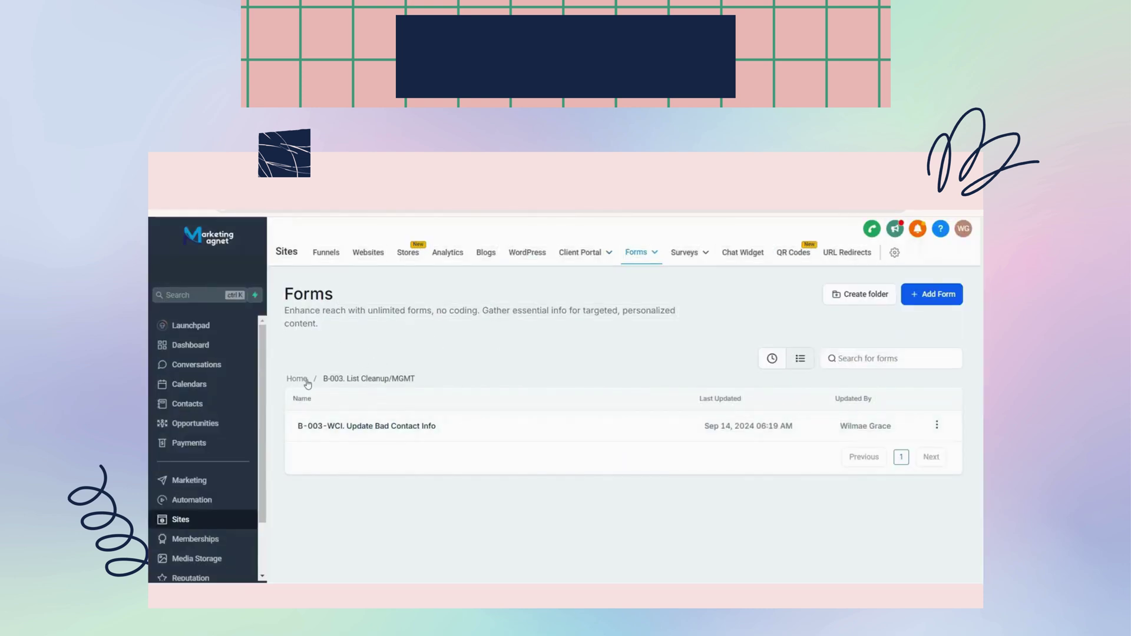
Return to the home list of forms, look at its second page and go back to the first
{"action": "left_click", "coordinate": [297, 379]}
{"action": "scroll", "coordinate": [442, 462], "scroll_direction": "down", "scroll_amount": 5}
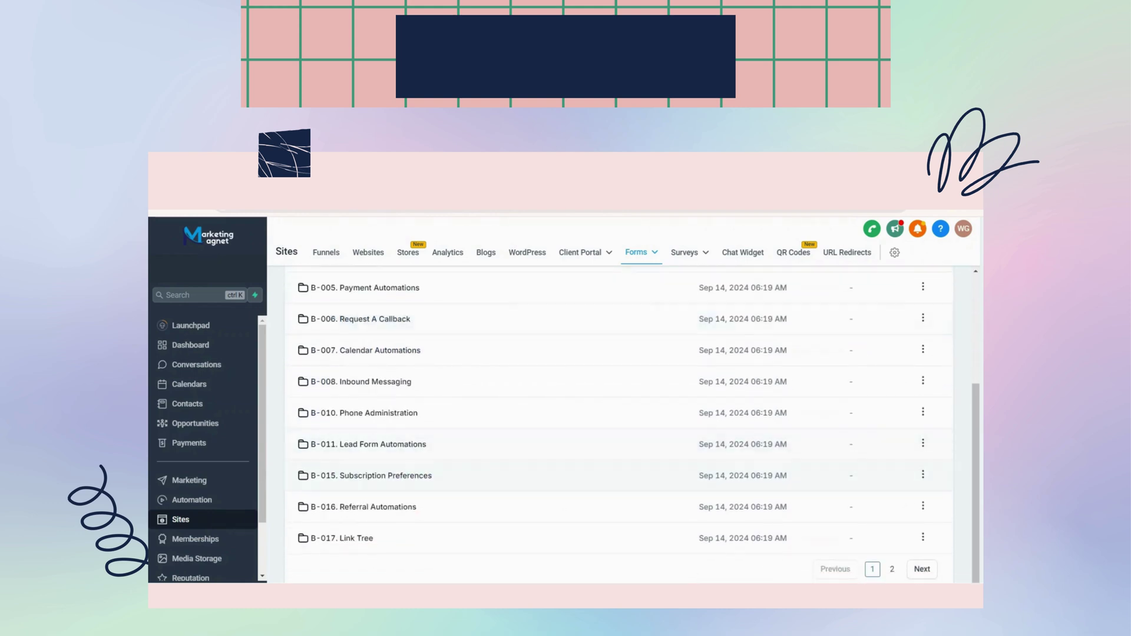
{"action": "left_click", "coordinate": [892, 569]}
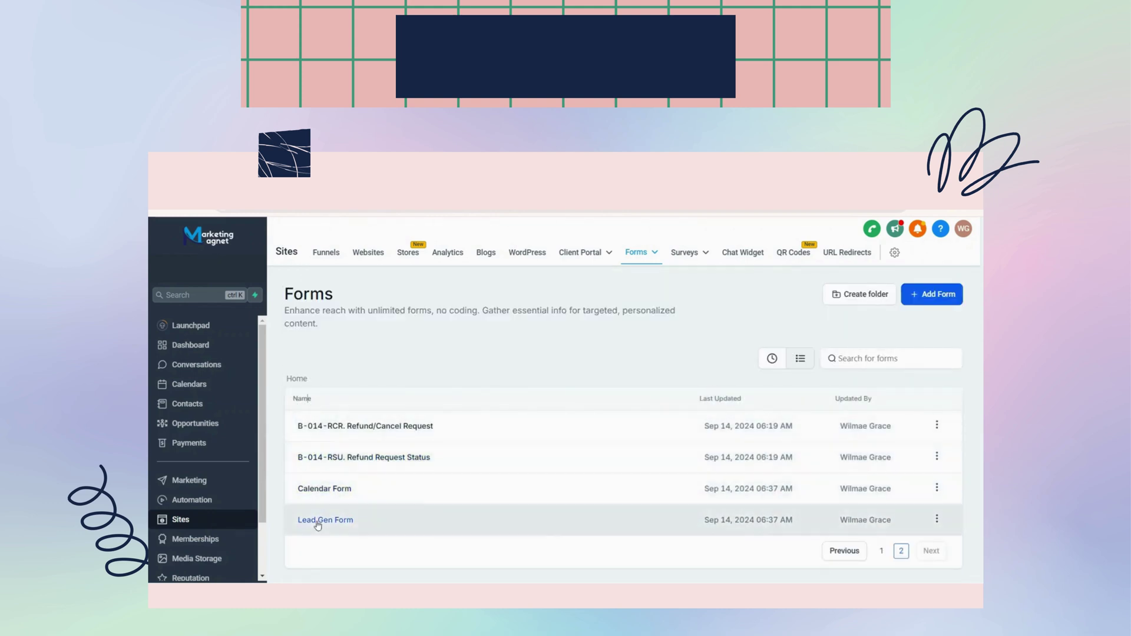
{"action": "left_click", "coordinate": [882, 551]}
View the forms in the B-005. Payment Automations folder and then those in B-006. Request A Callback
{"action": "left_click", "coordinate": [381, 458]}
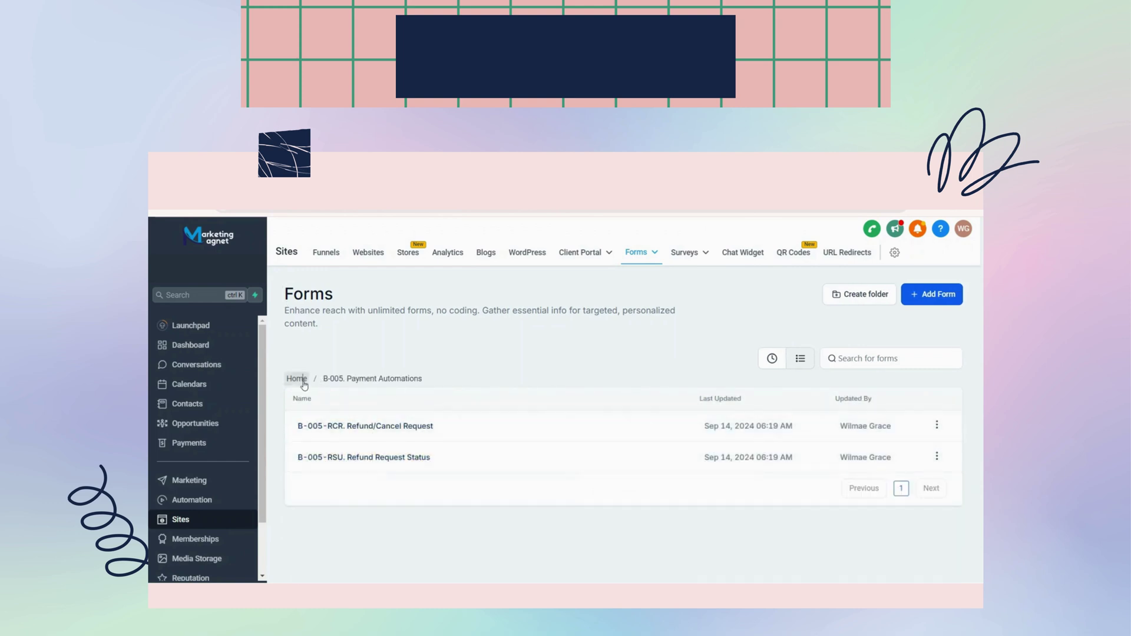
{"action": "left_click", "coordinate": [297, 379]}
{"action": "scroll", "coordinate": [409, 483], "scroll_direction": "down", "scroll_amount": 2}
{"action": "left_click", "coordinate": [375, 379]}
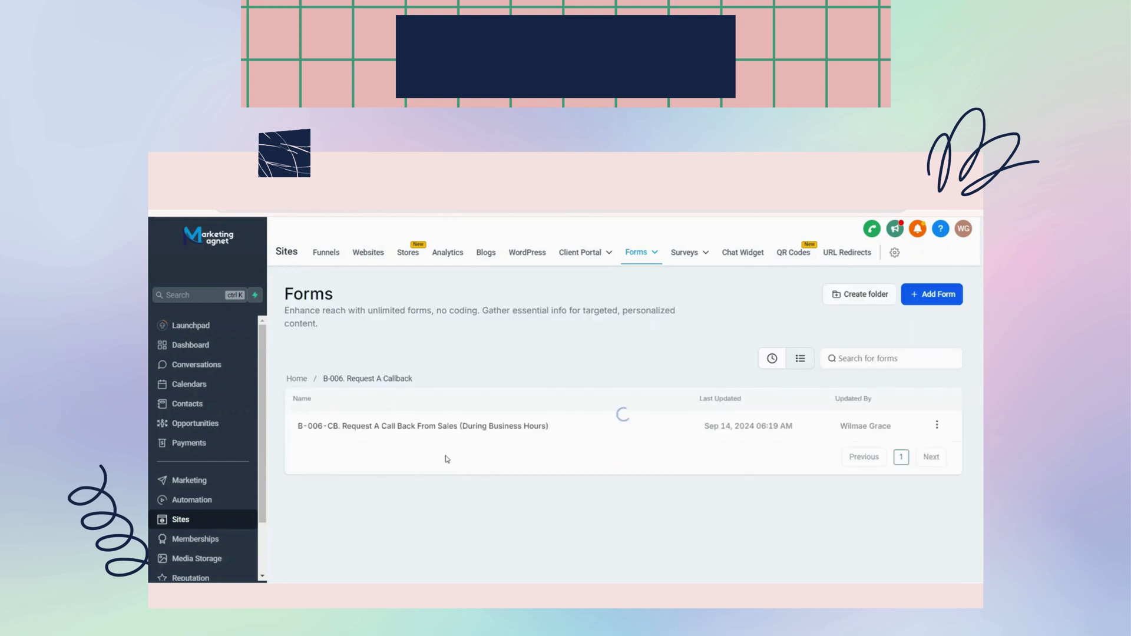
Return to the home form folders and open the B-007. Calendar Automations folder, reopening it once from home
{"action": "left_click", "coordinate": [302, 382]}
{"action": "scroll", "coordinate": [383, 475], "scroll_direction": "down", "scroll_amount": 2}
{"action": "left_click", "coordinate": [347, 411]}
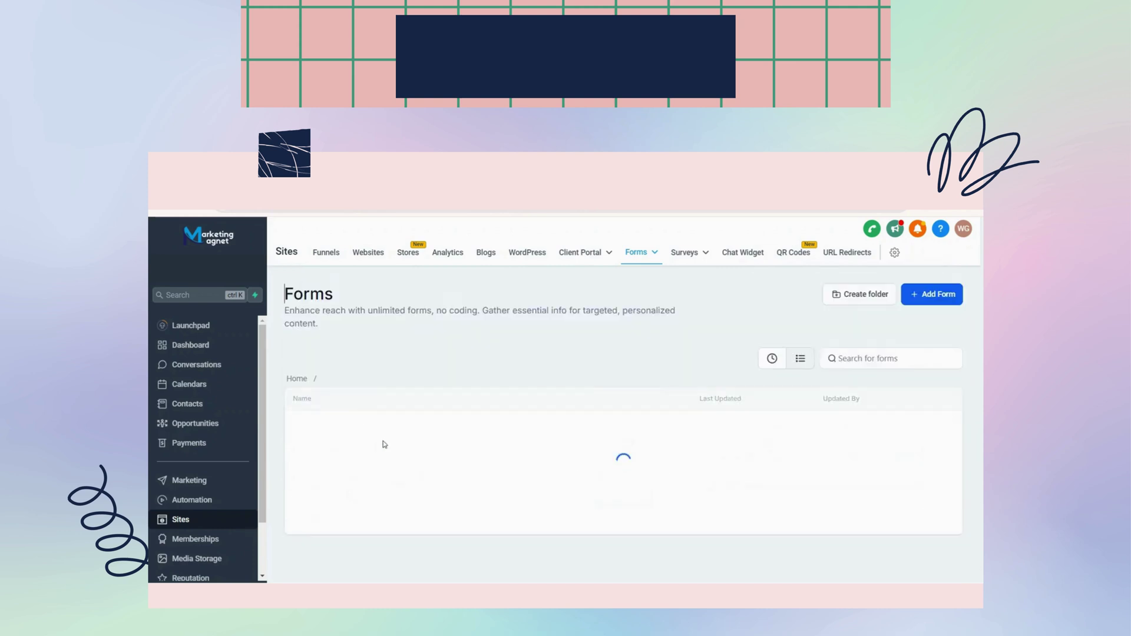
{"action": "left_click", "coordinate": [300, 379]}
{"action": "scroll", "coordinate": [404, 417], "scroll_direction": "down", "scroll_amount": 2}
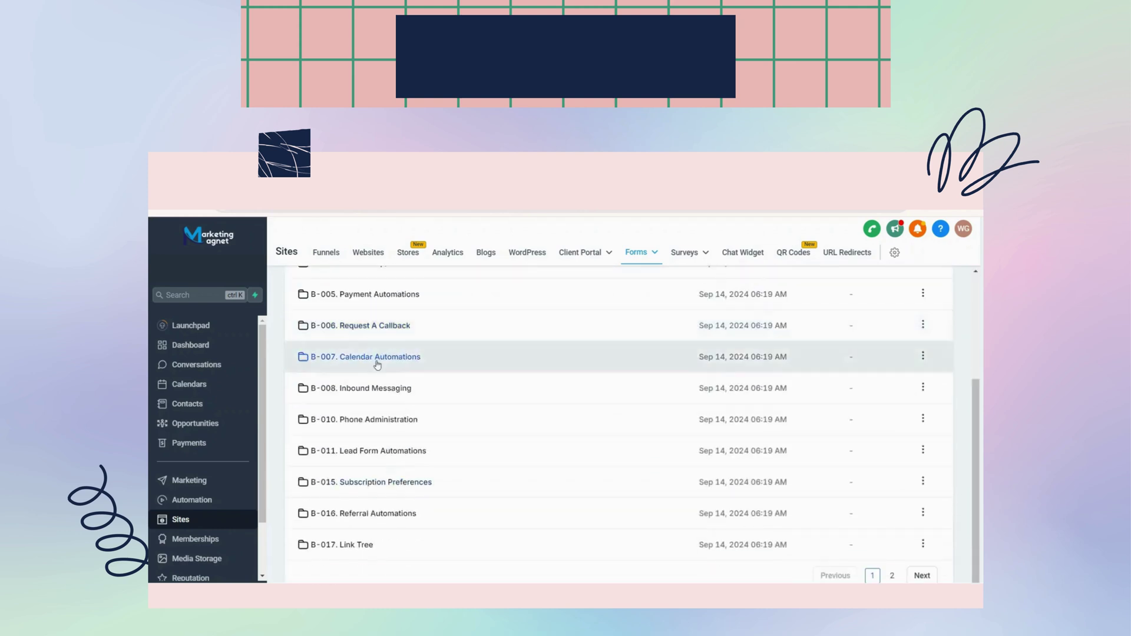
{"action": "left_click", "coordinate": [388, 356]}
Go back to the home form folders and continue browsing them up to the B-008. Inbound Messaging folder
{"action": "left_click", "coordinate": [305, 383]}
{"action": "scroll", "coordinate": [370, 475], "scroll_direction": "down", "scroll_amount": 2}
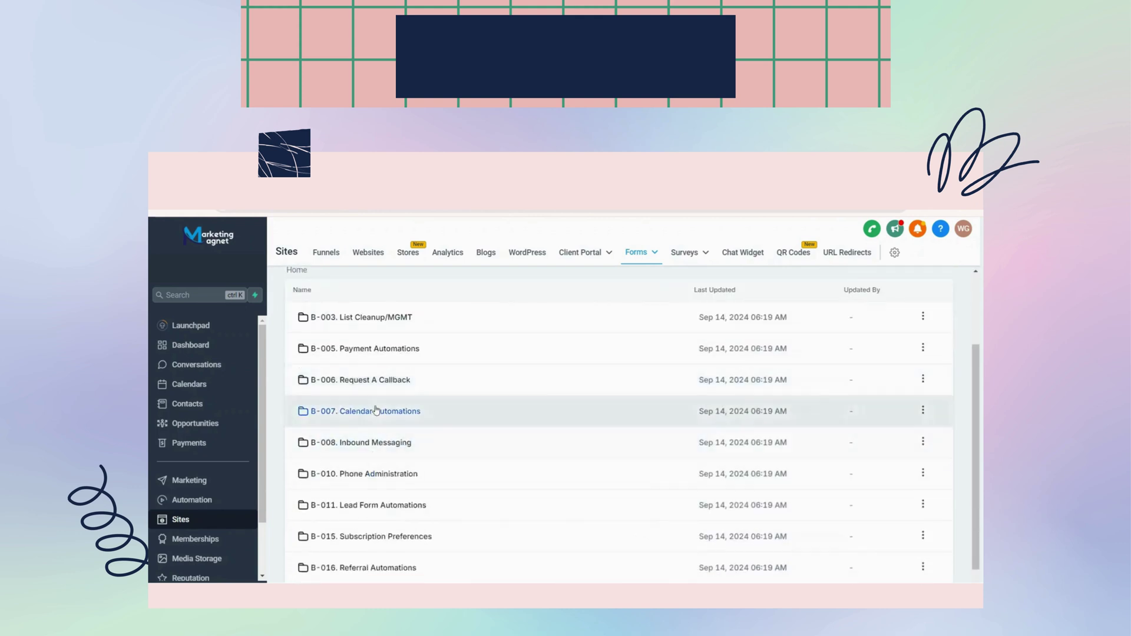
{"action": "left_click", "coordinate": [379, 338]}
{"action": "left_click", "coordinate": [298, 379]}
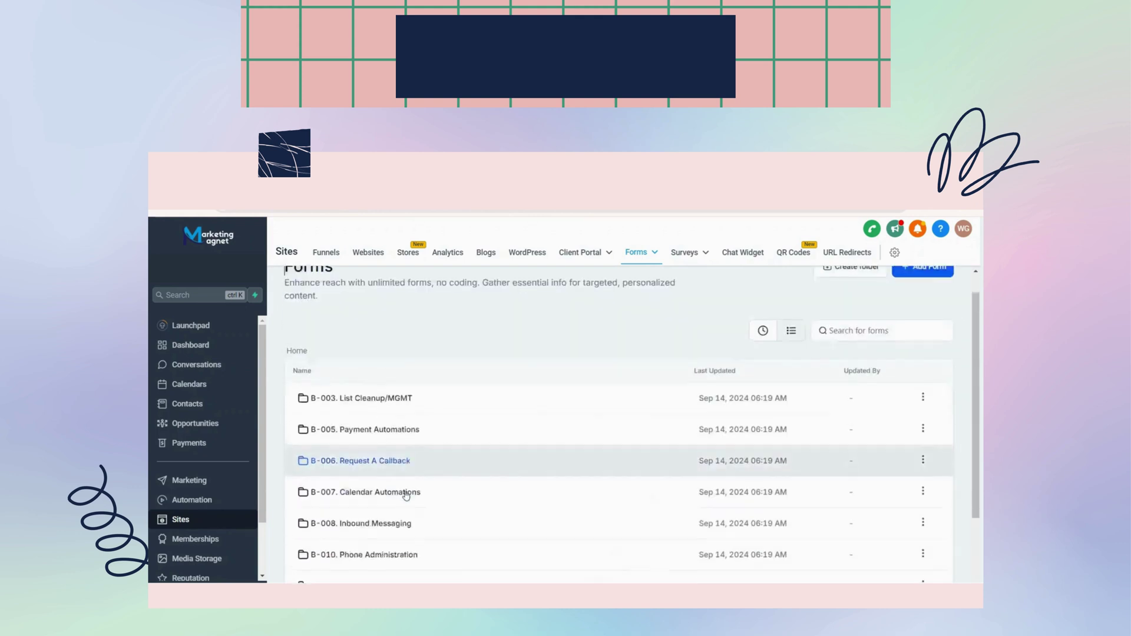
{"action": "scroll", "coordinate": [377, 448], "scroll_direction": "down", "scroll_amount": 2}
{"action": "left_click", "coordinate": [360, 386]}
{"action": "left_click", "coordinate": [307, 384]}
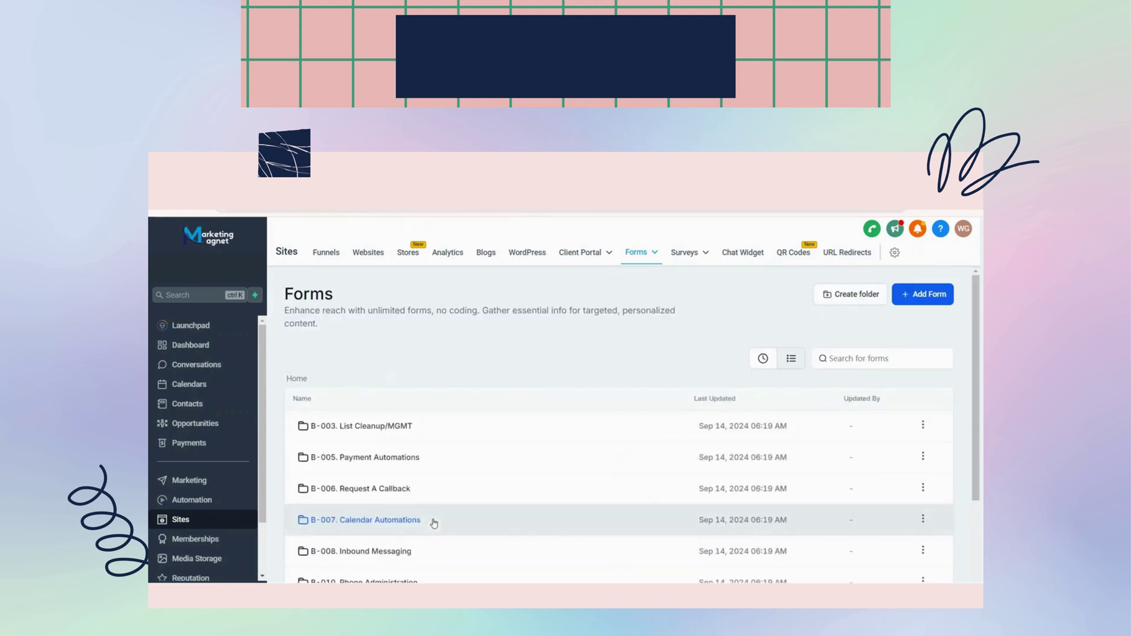
{"action": "scroll", "coordinate": [384, 406], "scroll_direction": "down", "scroll_amount": 2}
{"action": "left_click", "coordinate": [379, 446]}
From the home form folders, view the forms in B-010. Phone Administration and B-011. Lead Form Automations
{"action": "left_click", "coordinate": [298, 379]}
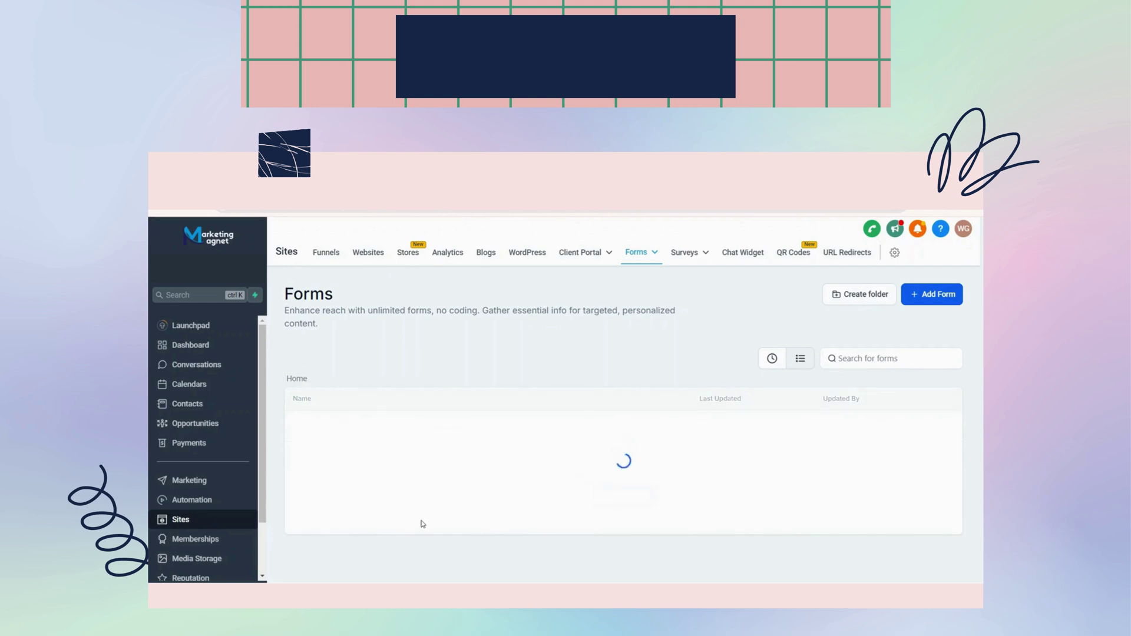
{"action": "scroll", "coordinate": [419, 506], "scroll_direction": "down", "scroll_amount": 2}
{"action": "left_click", "coordinate": [406, 473]}
{"action": "left_click", "coordinate": [297, 379]}
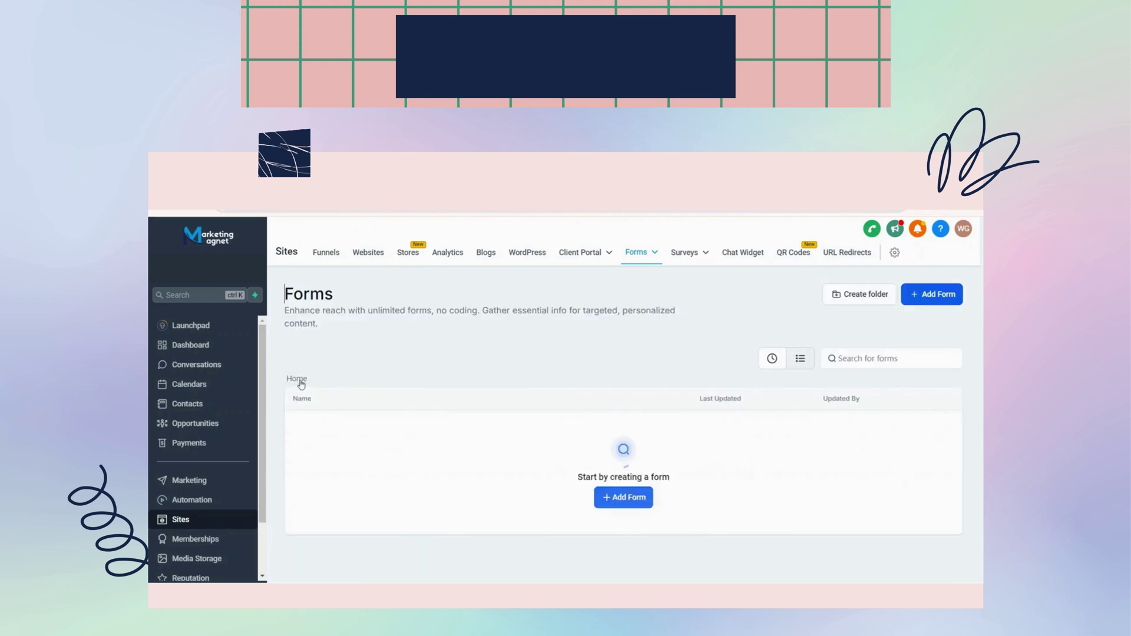
{"action": "scroll", "coordinate": [391, 530], "scroll_direction": "down", "scroll_amount": 2}
{"action": "left_click", "coordinate": [391, 507]}
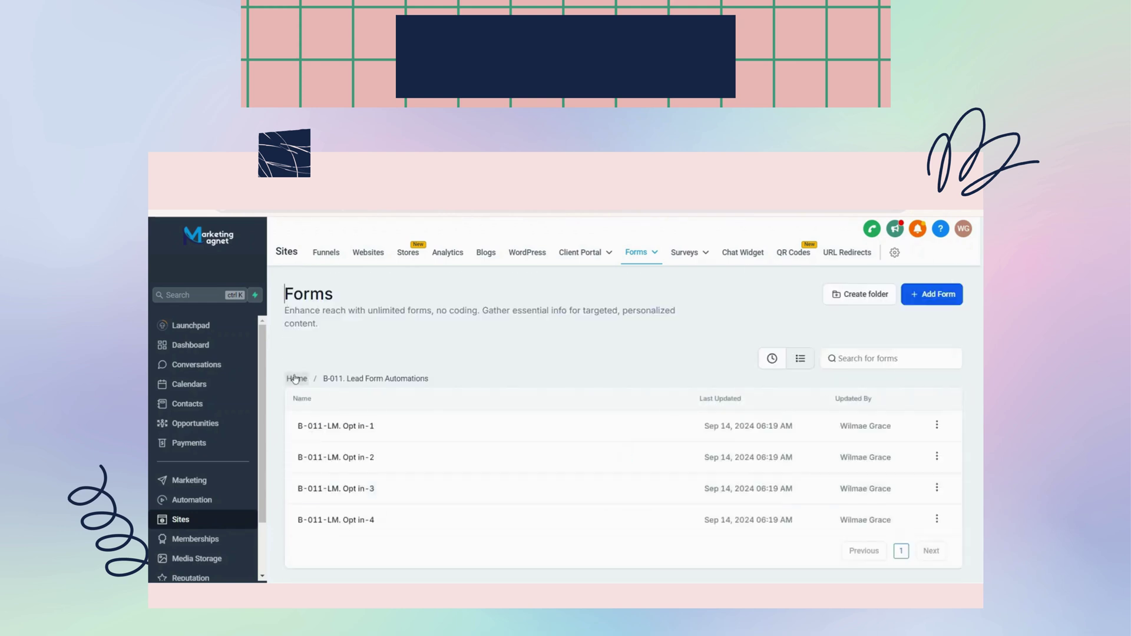
From the home form folders, view the forms in B-015. Subscription Preferences and B-016. Referral Automations
{"action": "left_click", "coordinate": [298, 379]}
{"action": "scroll", "coordinate": [383, 478], "scroll_direction": "down", "scroll_amount": 2}
{"action": "left_click", "coordinate": [403, 498]}
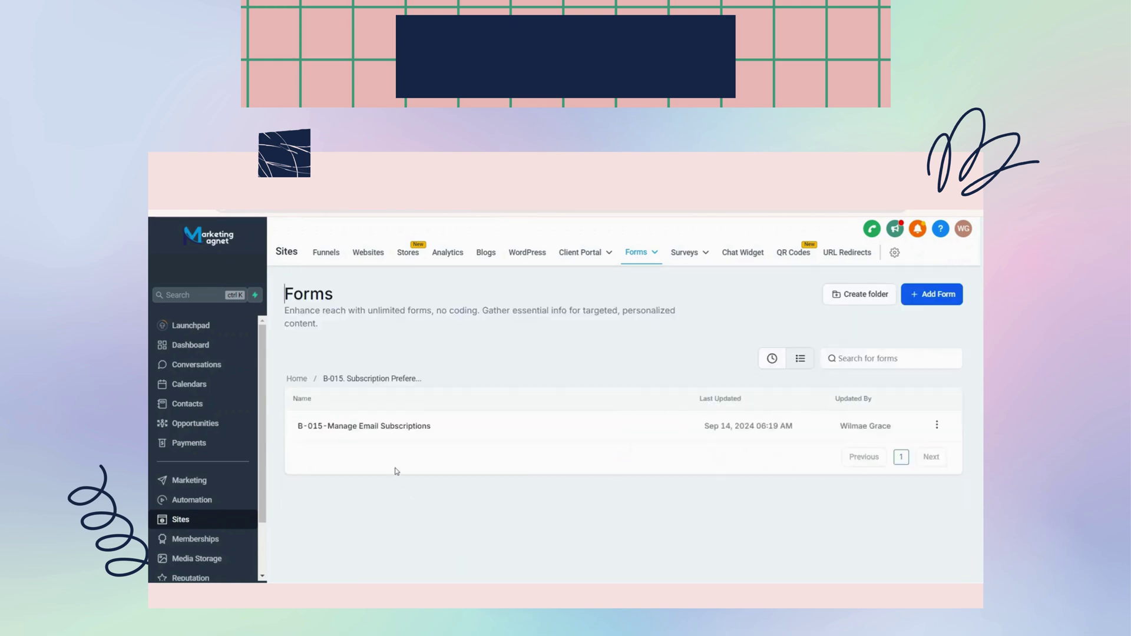
{"action": "left_click", "coordinate": [298, 379]}
{"action": "scroll", "coordinate": [452, 541], "scroll_direction": "down", "scroll_amount": 2}
{"action": "left_click", "coordinate": [433, 513]}
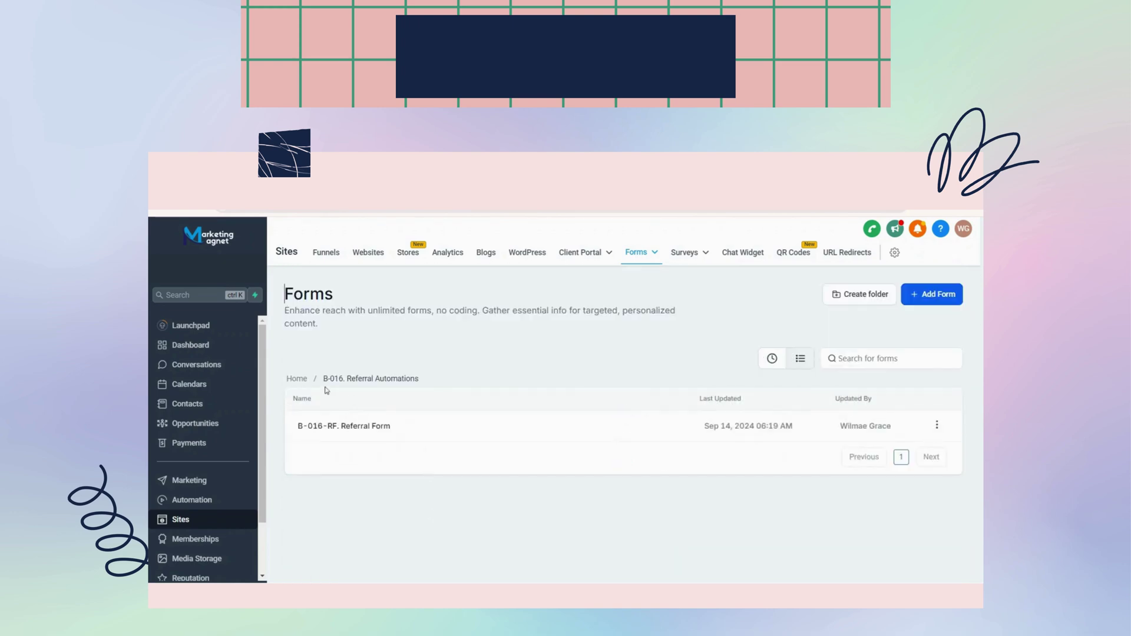
Return to the home form folders and view the form in B-017. Link Tree
{"action": "left_click", "coordinate": [297, 379]}
{"action": "scroll", "coordinate": [399, 536], "scroll_direction": "down", "scroll_amount": 2}
{"action": "left_click", "coordinate": [422, 473]}
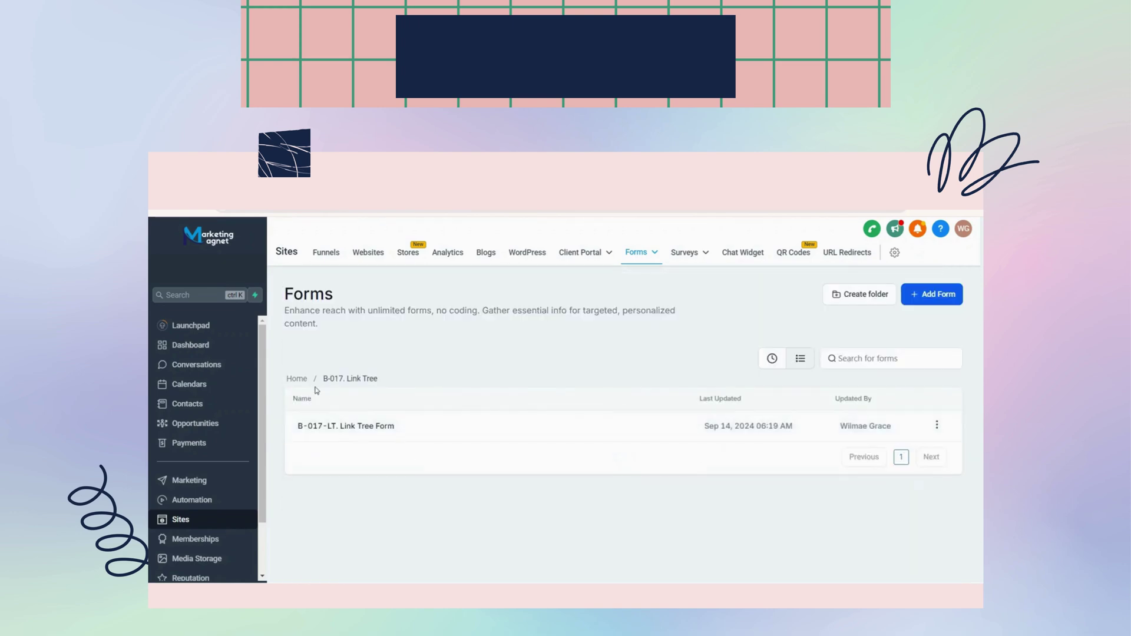
From the home form folders, go to the second page of forms and open B-014-RCR. Refund/Cancel Request
{"action": "left_click", "coordinate": [298, 379]}
{"action": "scroll", "coordinate": [498, 502], "scroll_direction": "down", "scroll_amount": 3}
{"action": "left_click", "coordinate": [893, 569]}
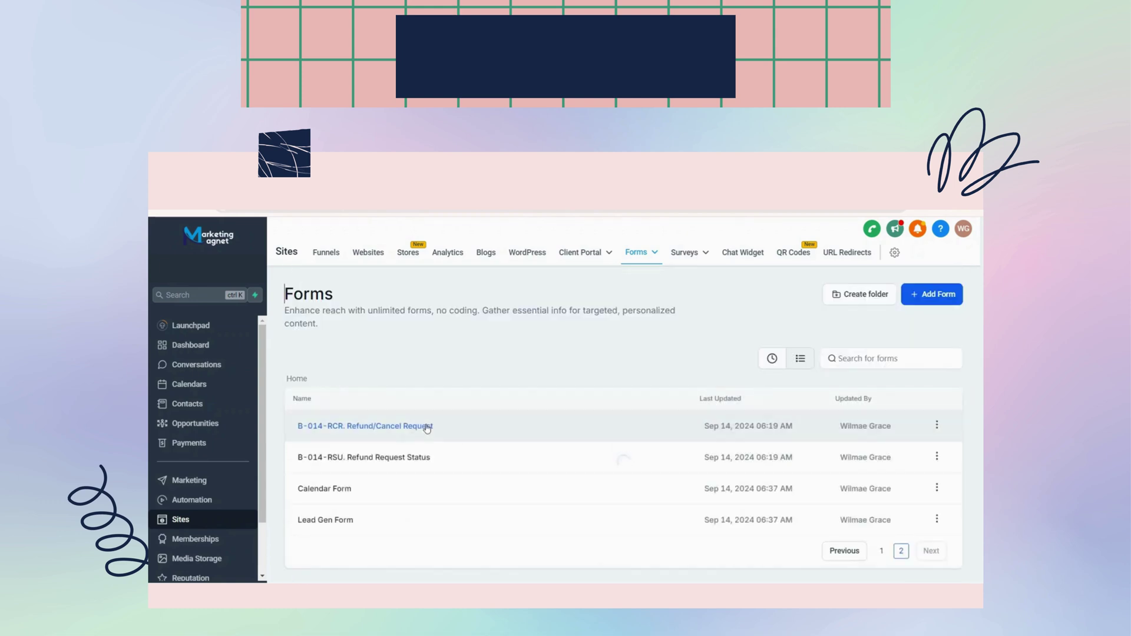
{"action": "left_click", "coordinate": [401, 428]}
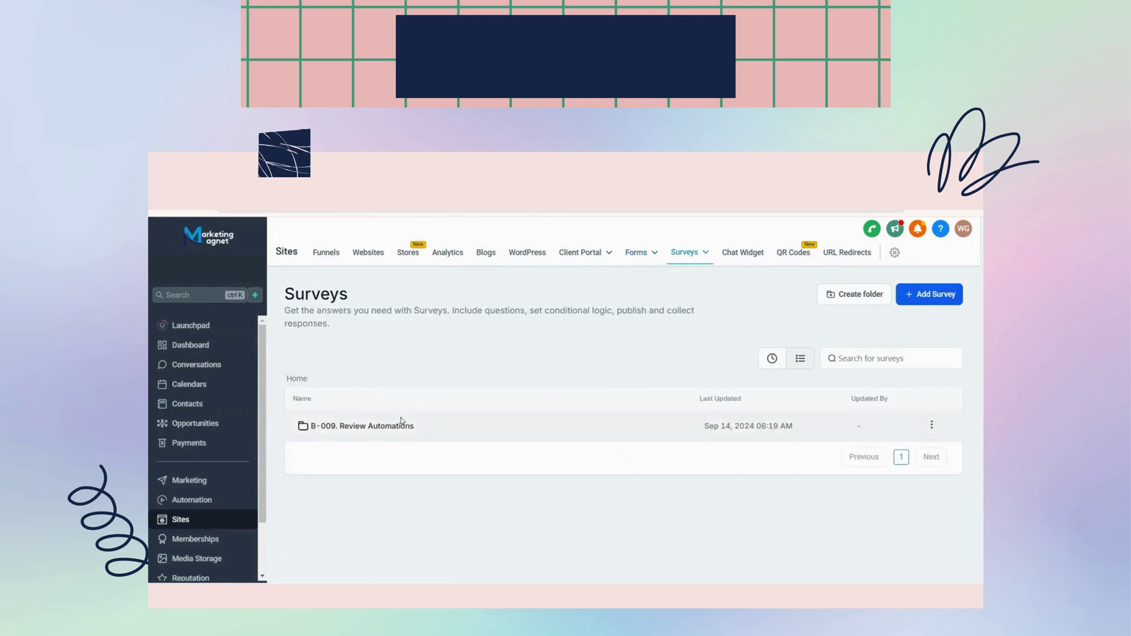
In Surveys, open B-009-RS. Review/Experience Survey from the B-009. Review Automations folder and look through its slides
{"action": "left_click", "coordinate": [407, 432]}
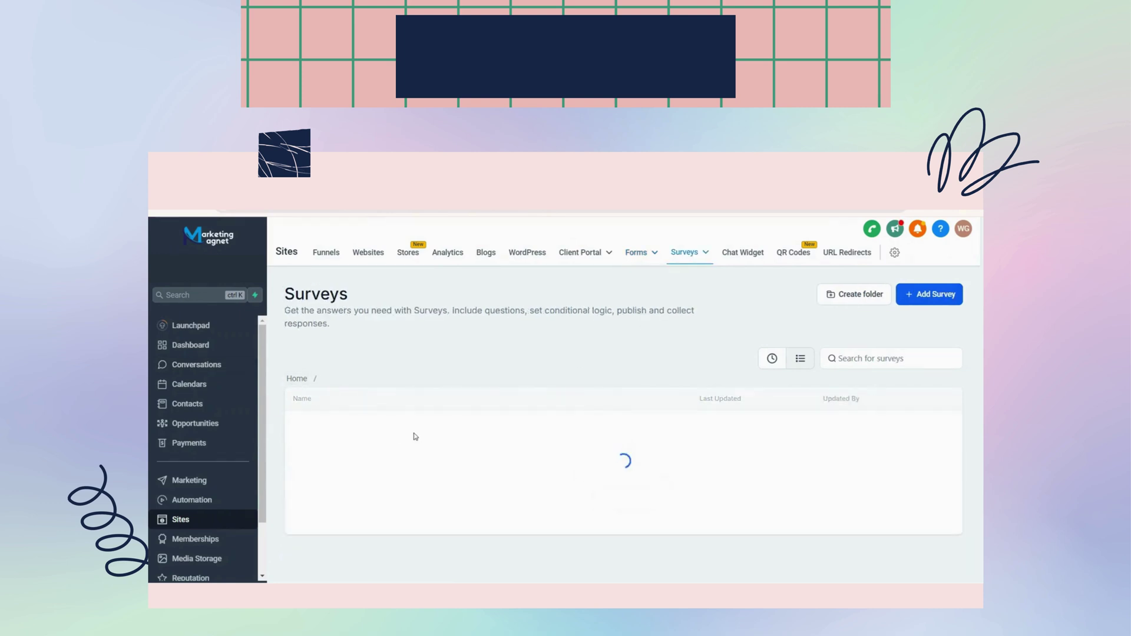
{"action": "left_click", "coordinate": [486, 439]}
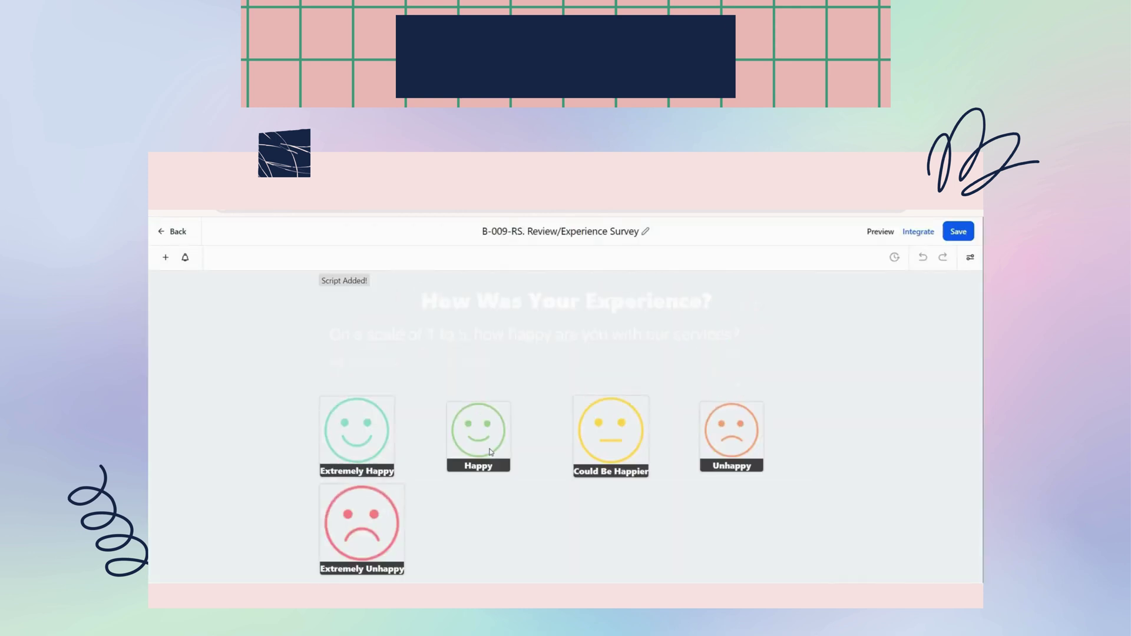
{"action": "scroll", "coordinate": [490, 451], "scroll_direction": "down", "scroll_amount": 5}
{"action": "scroll", "coordinate": [491, 451], "scroll_direction": "up", "scroll_amount": 5}
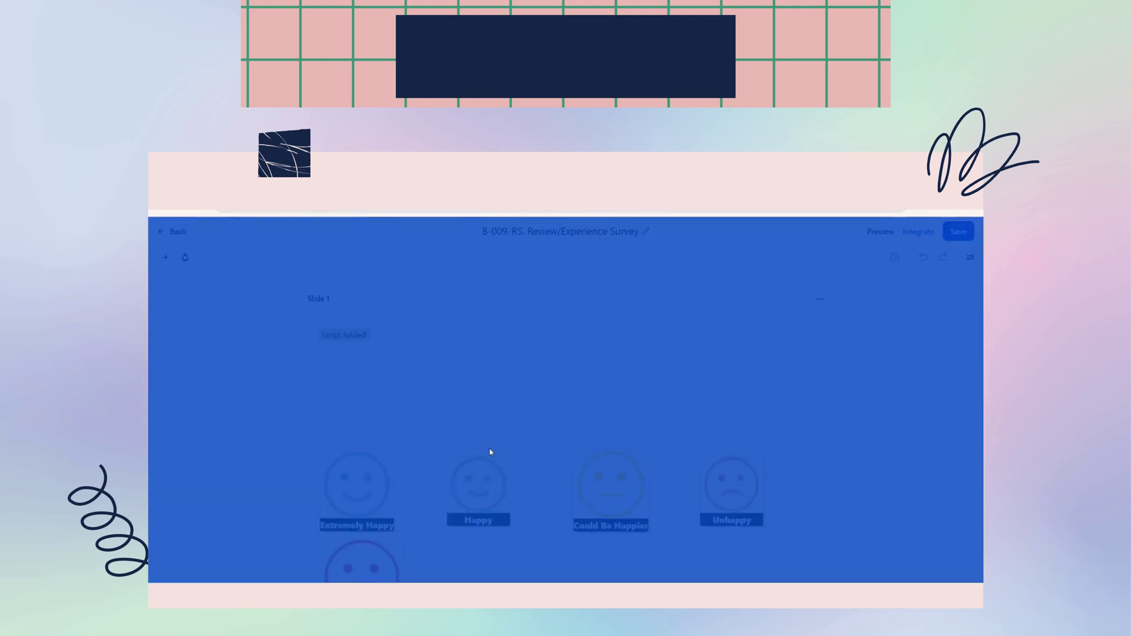
{"action": "scroll", "coordinate": [373, 409], "scroll_direction": "down", "scroll_amount": 8}
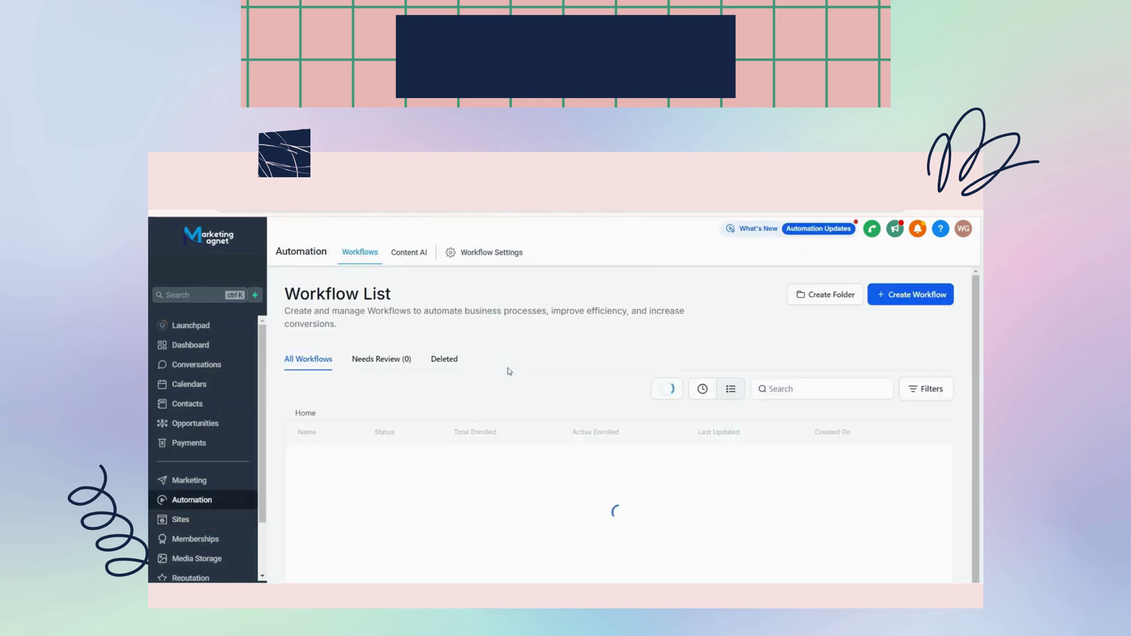
Browse the folders in the Automation area's Workflow List
{"action": "scroll", "coordinate": [472, 430], "scroll_direction": "down", "scroll_amount": 3}
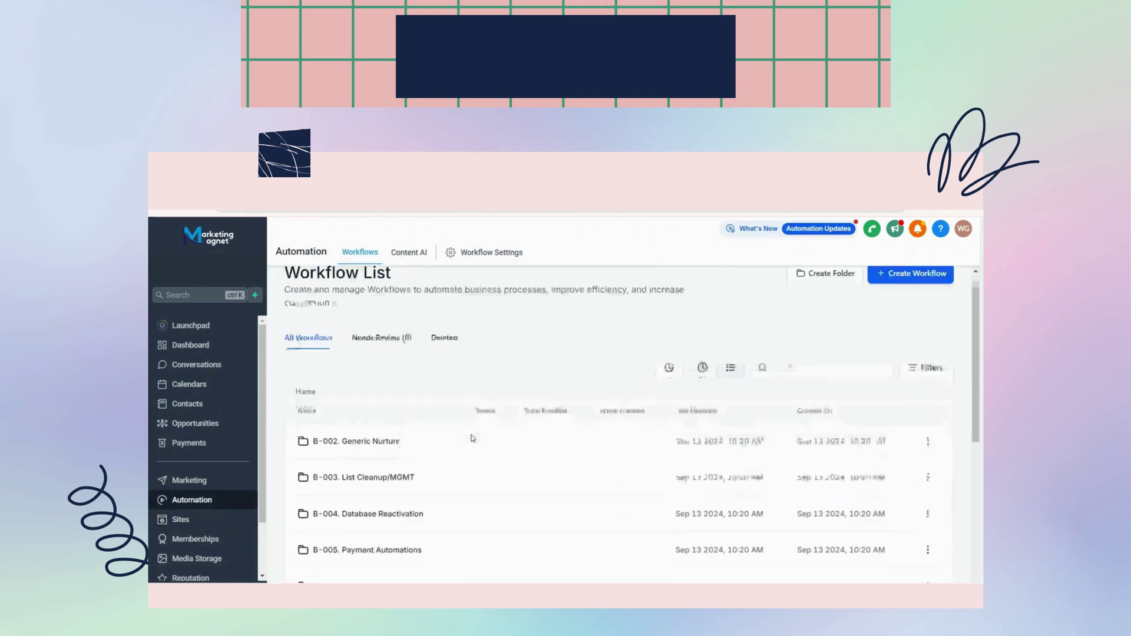
{"action": "scroll", "coordinate": [471, 421], "scroll_direction": "down", "scroll_amount": 4}
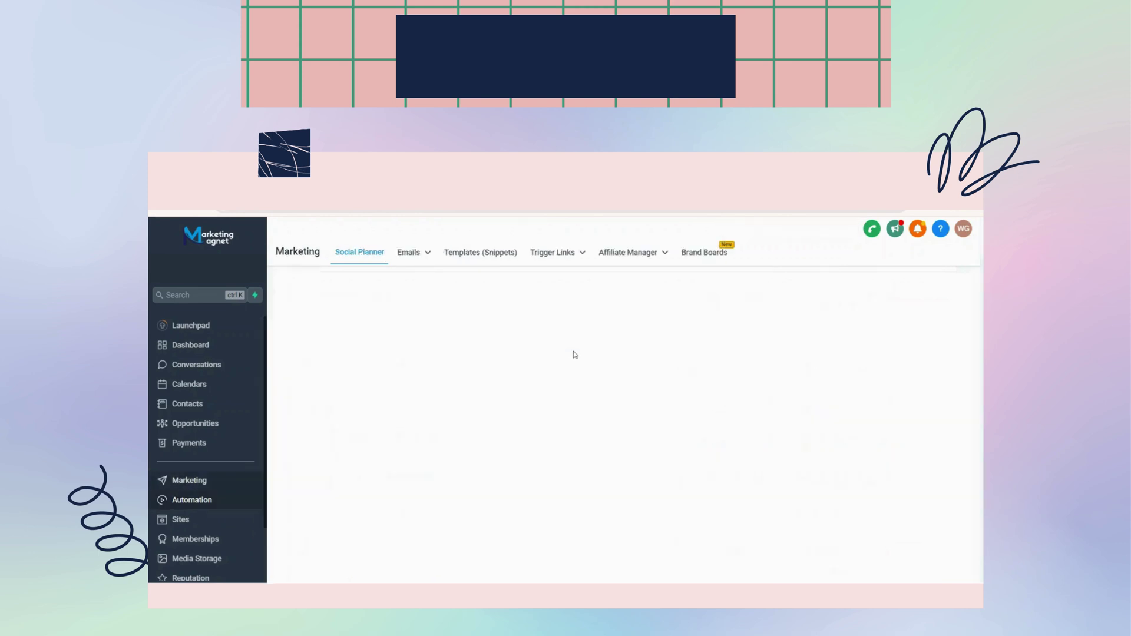
{"action": "left_click", "coordinate": [425, 302]}
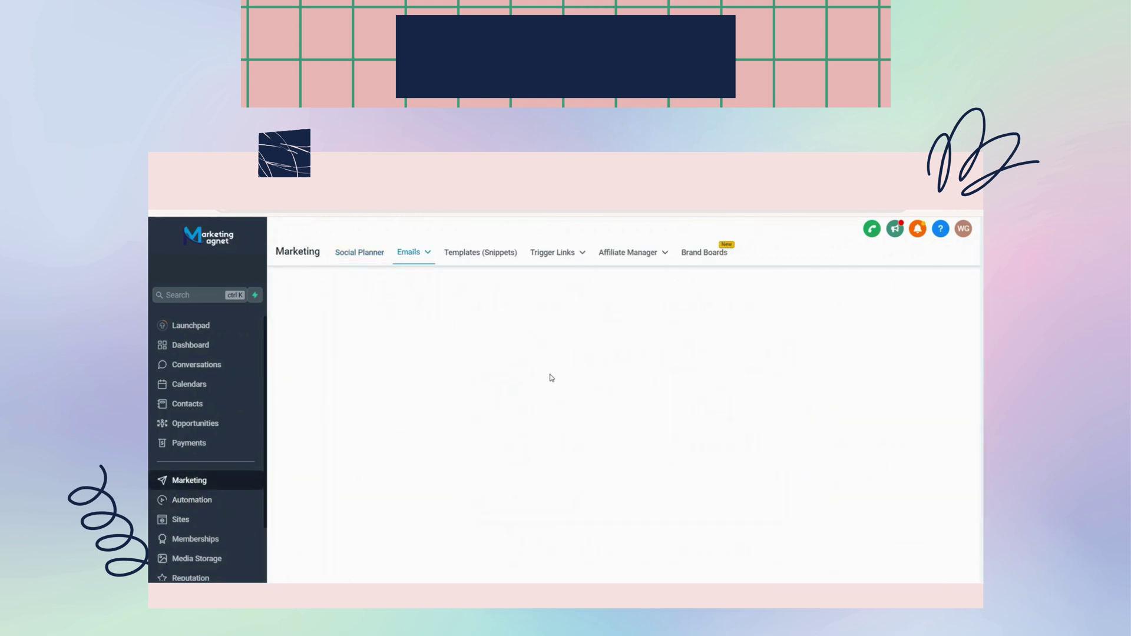
{"action": "scroll", "coordinate": [530, 353], "scroll_direction": "down", "scroll_amount": 2}
{"action": "left_click", "coordinate": [448, 392]}
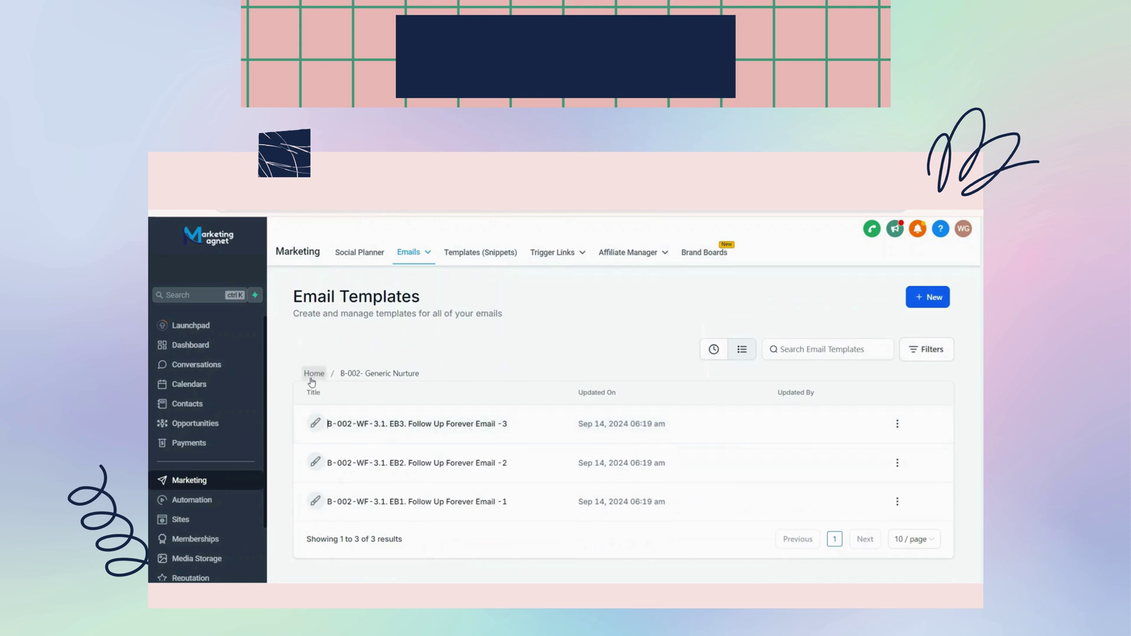
{"action": "left_click", "coordinate": [330, 423]}
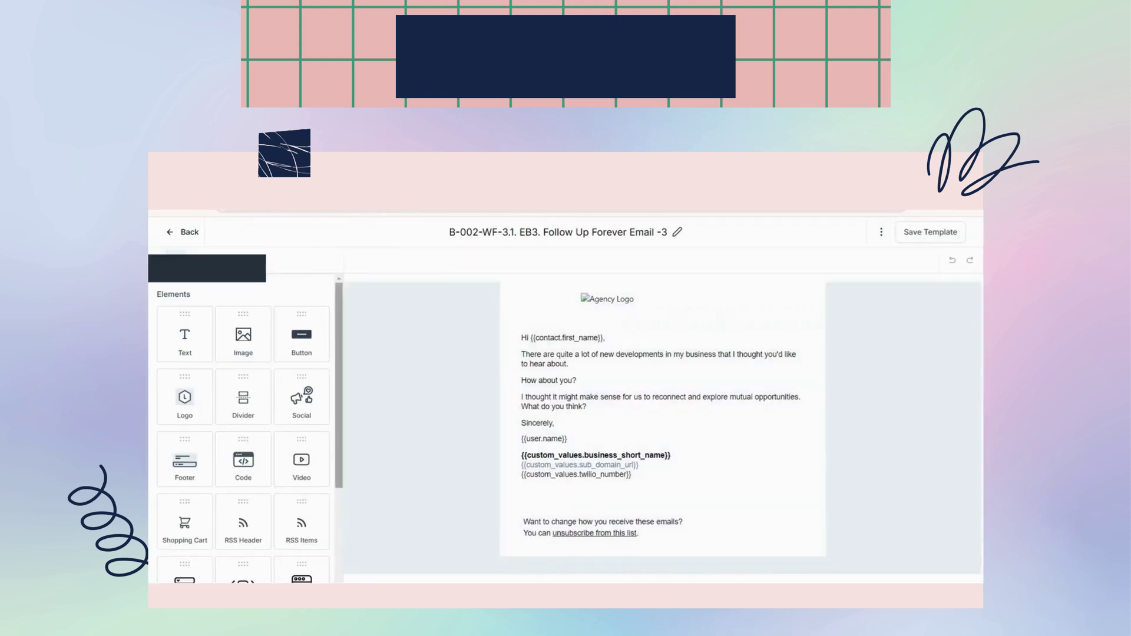
{"action": "left_click", "coordinate": [184, 232]}
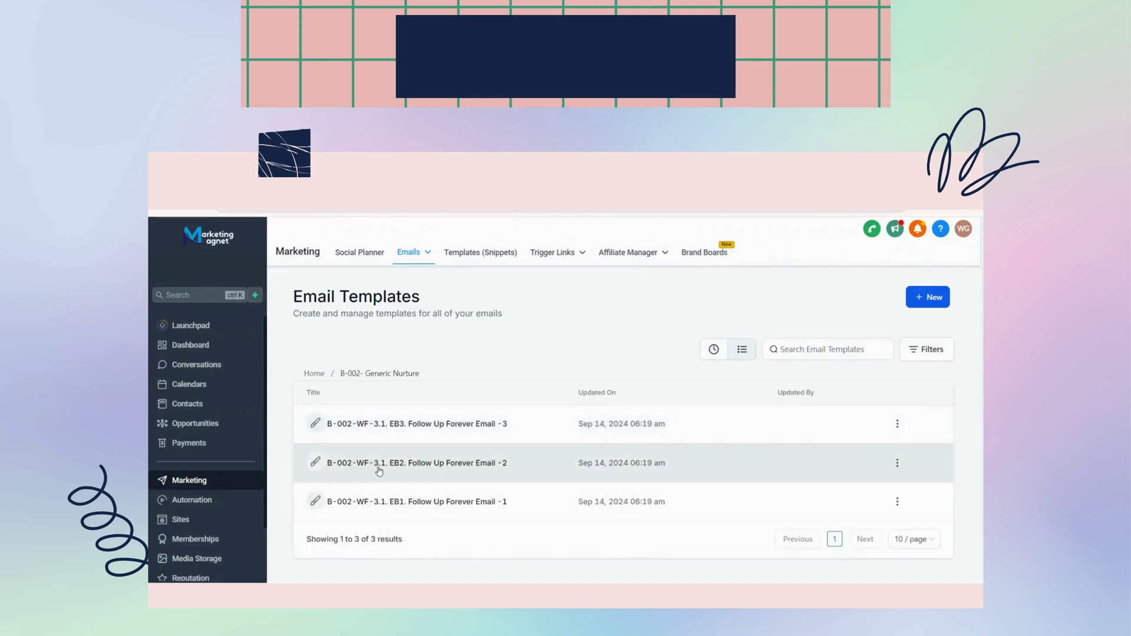
From the home email template folders, reopen B-002- Generic Nurture and view the templates in B-009- Review Automations, returning home between folders
{"action": "left_click", "coordinate": [310, 382]}
{"action": "scroll", "coordinate": [313, 383], "scroll_direction": "down", "scroll_amount": 1}
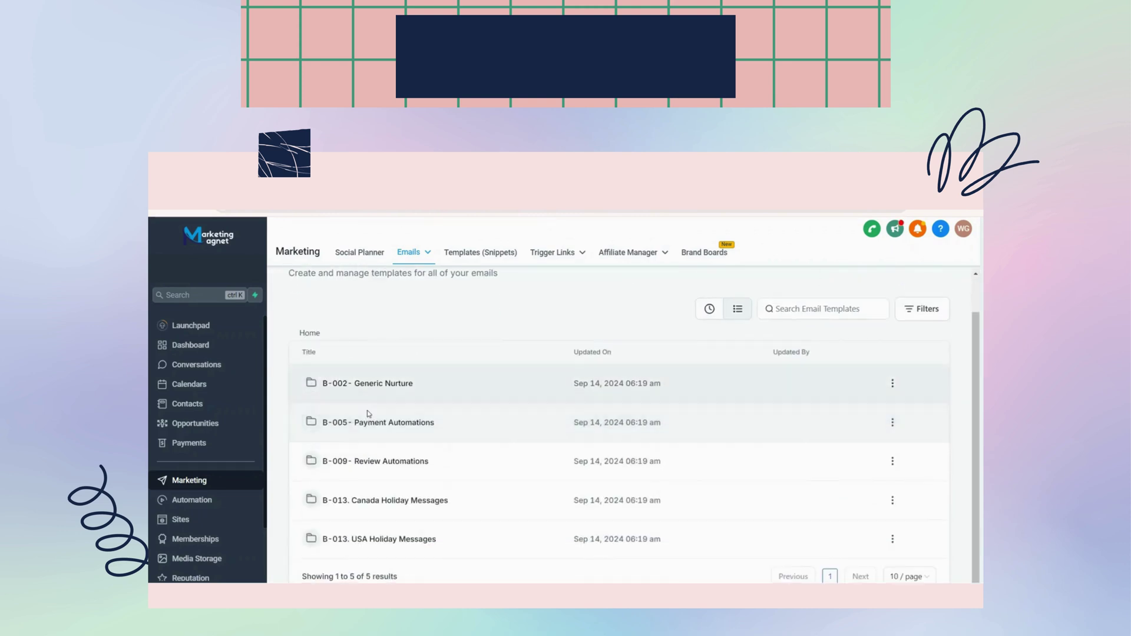
{"action": "left_click", "coordinate": [316, 383]}
{"action": "left_click", "coordinate": [314, 373]}
{"action": "scroll", "coordinate": [321, 448], "scroll_direction": "down", "scroll_amount": 1}
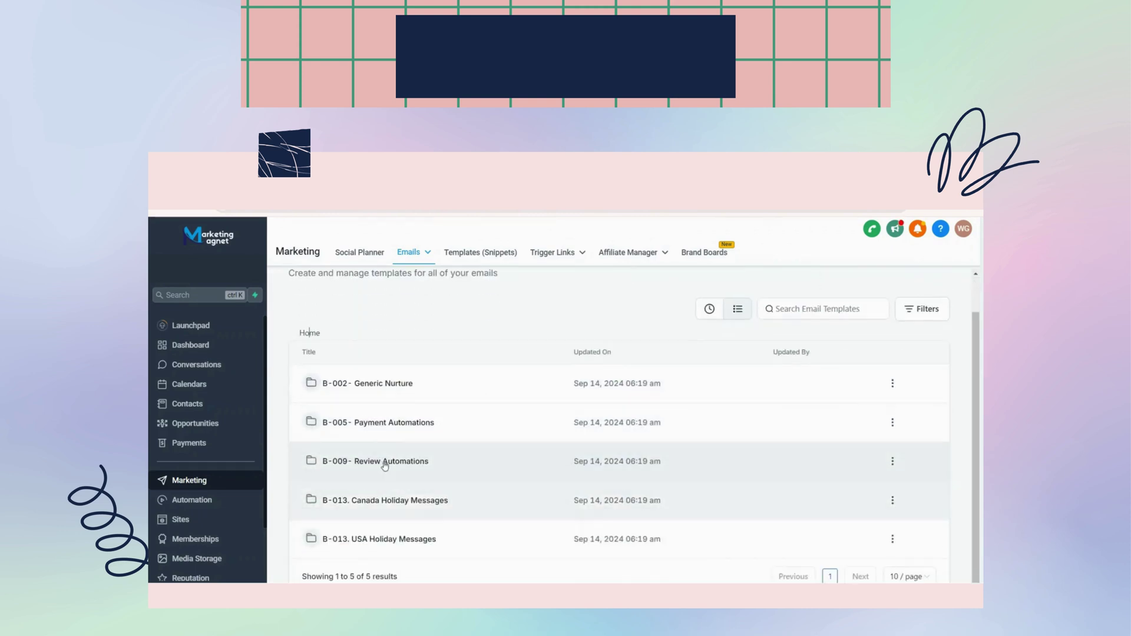
{"action": "left_click", "coordinate": [318, 462]}
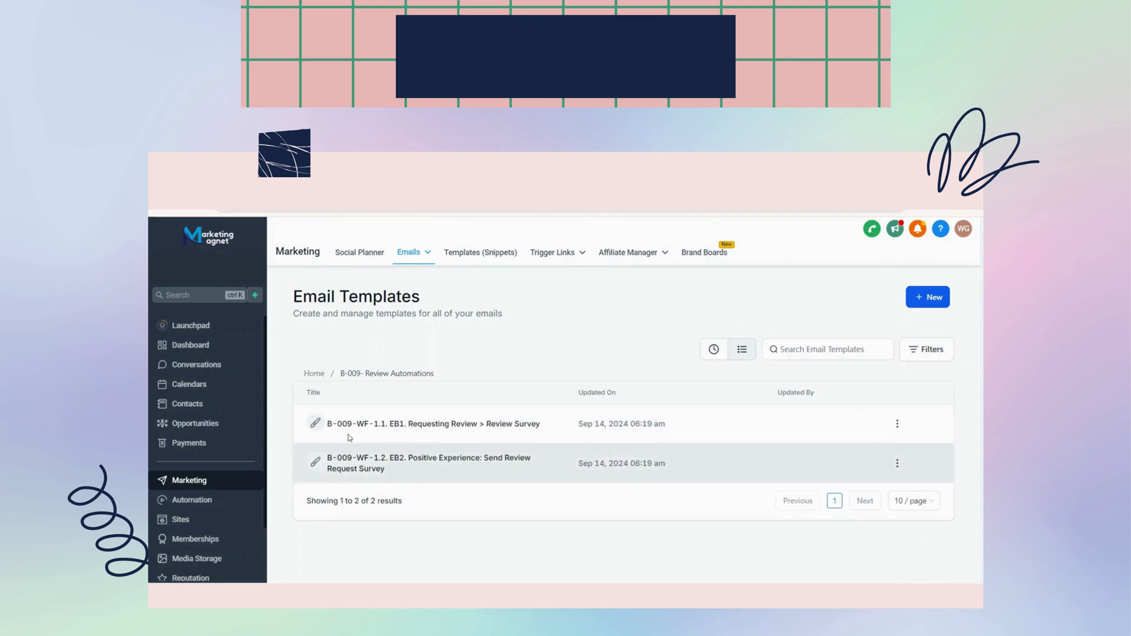
{"action": "left_click", "coordinate": [313, 373]}
{"action": "scroll", "coordinate": [391, 462], "scroll_direction": "down", "scroll_amount": 1}
{"action": "left_click", "coordinate": [391, 463]}
Return to the home email template folders and view both pages of B-013. Canada Holiday Messages
{"action": "left_click", "coordinate": [313, 373]}
{"action": "scroll", "coordinate": [400, 501], "scroll_direction": "down", "scroll_amount": 1}
{"action": "left_click", "coordinate": [403, 504]}
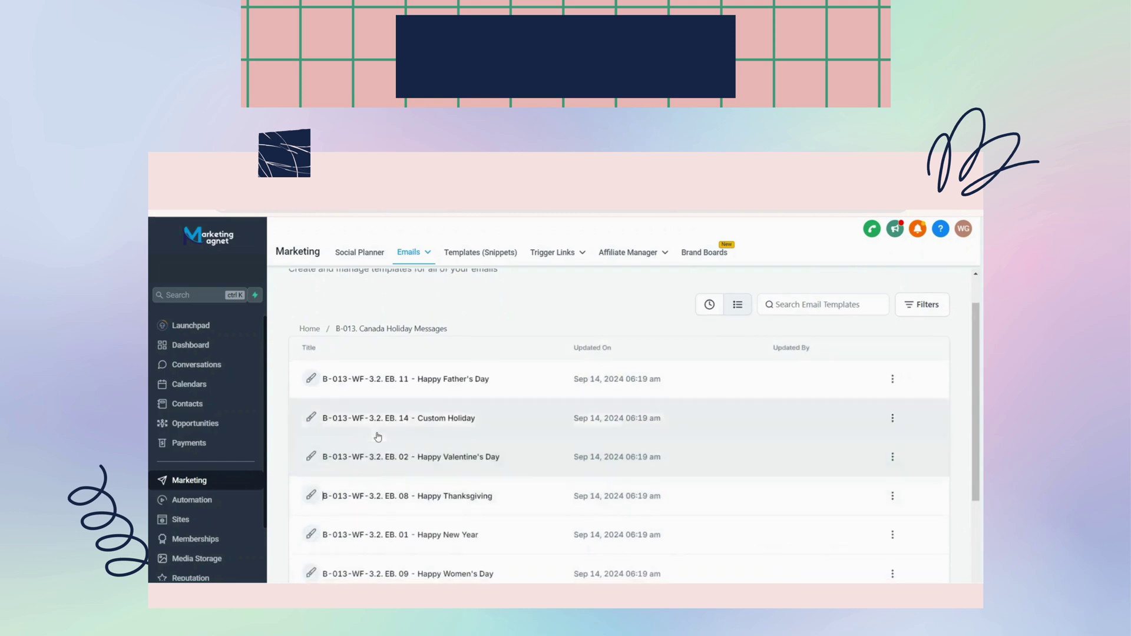
{"action": "scroll", "coordinate": [377, 436], "scroll_direction": "down", "scroll_amount": 3}
{"action": "left_click", "coordinate": [832, 577]}
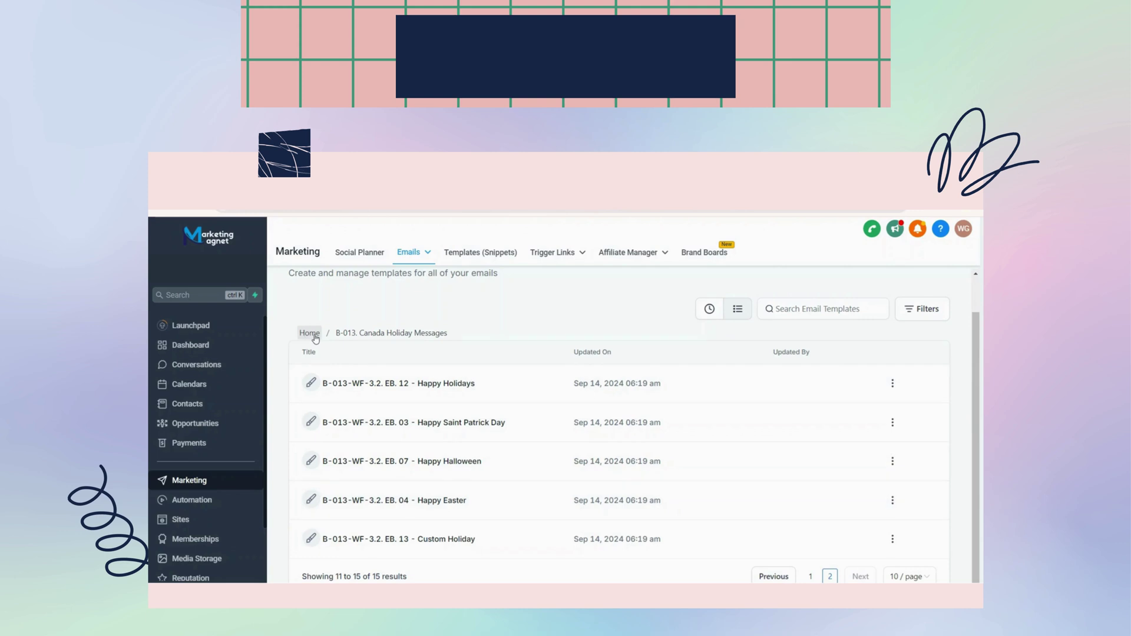
Open the B-013. USA Holiday Messages folder and look through its email templates
{"action": "left_click", "coordinate": [375, 543]}
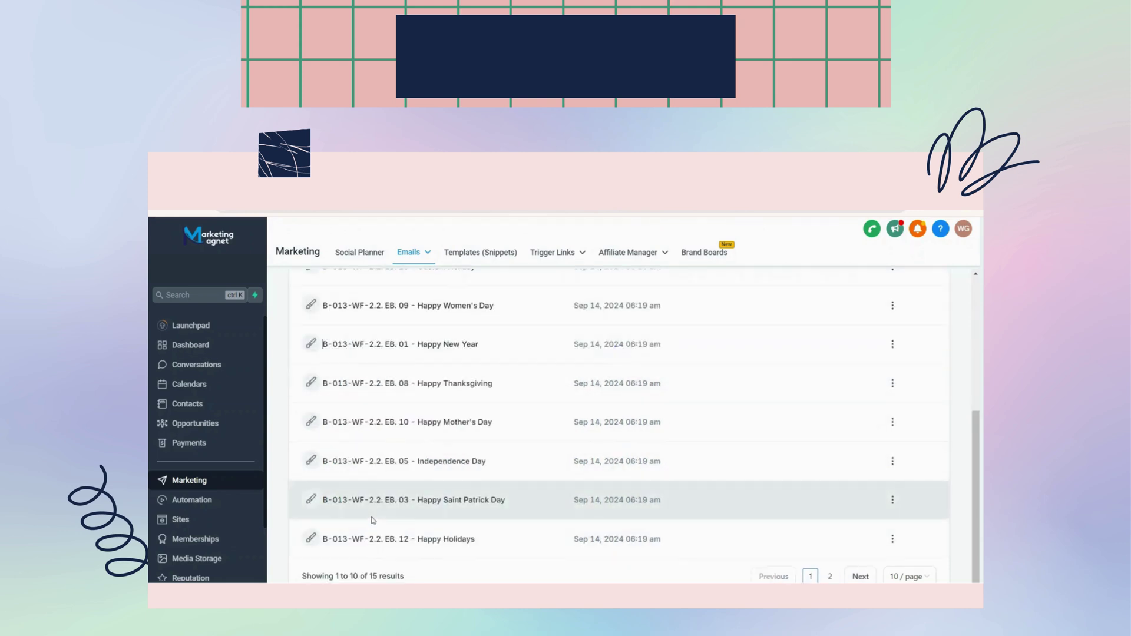
{"action": "scroll", "coordinate": [494, 479], "scroll_direction": "up", "scroll_amount": 2}
{"action": "scroll", "coordinate": [494, 479], "scroll_direction": "up", "scroll_amount": 1}
{"action": "scroll", "coordinate": [493, 475], "scroll_direction": "down", "scroll_amount": 5}
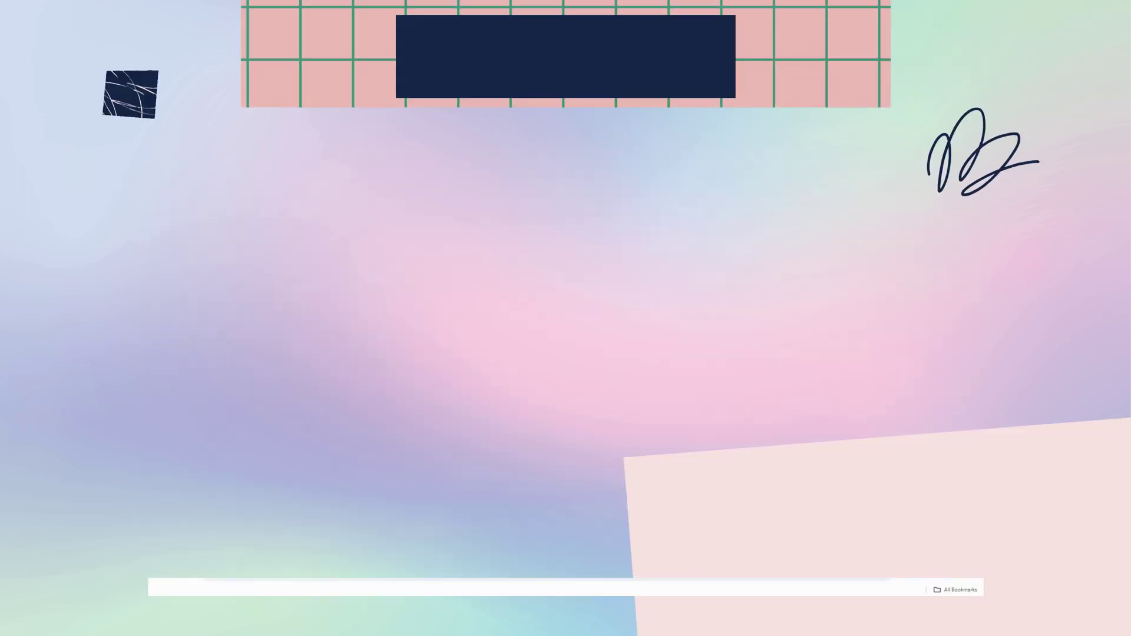
Look through the B-002-WF-1.2 Nurture Sequence SMS snippets in Marketing's Templates (Snippets)
{"action": "scroll", "coordinate": [764, 348], "scroll_direction": "down", "scroll_amount": 8}
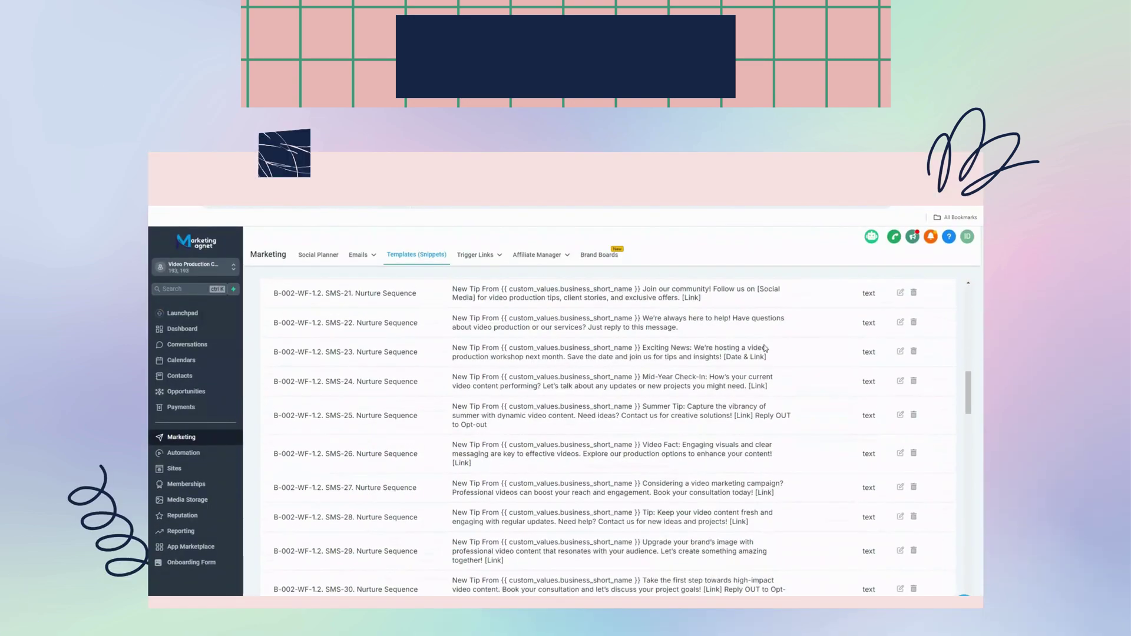
{"action": "scroll", "coordinate": [764, 347], "scroll_direction": "down", "scroll_amount": 7}
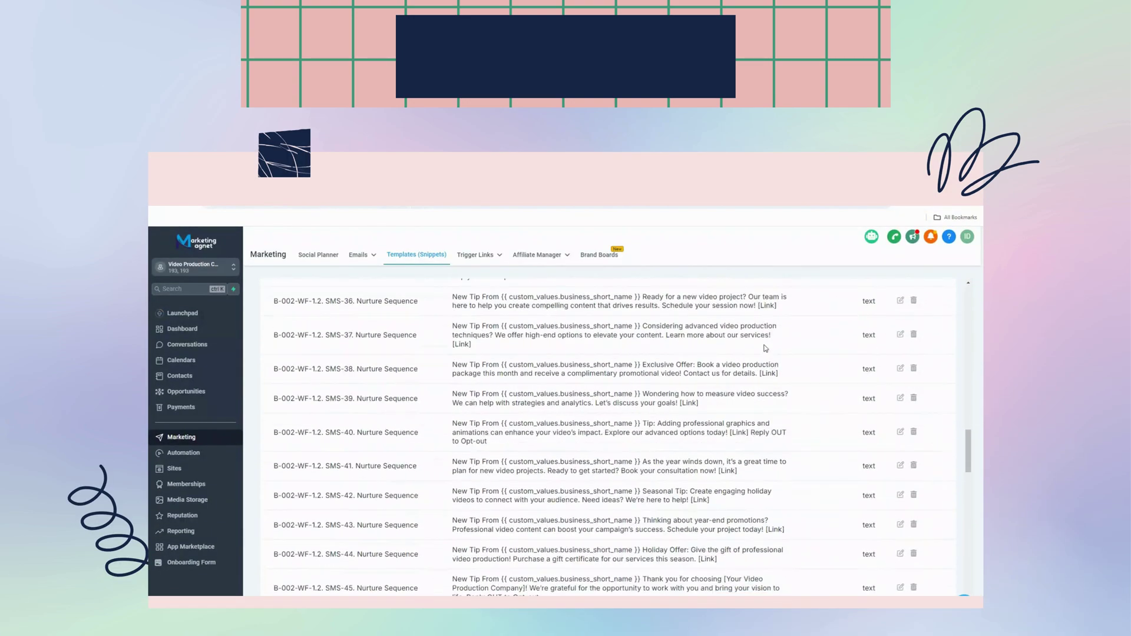
{"action": "scroll", "coordinate": [765, 347], "scroll_direction": "down", "scroll_amount": 5}
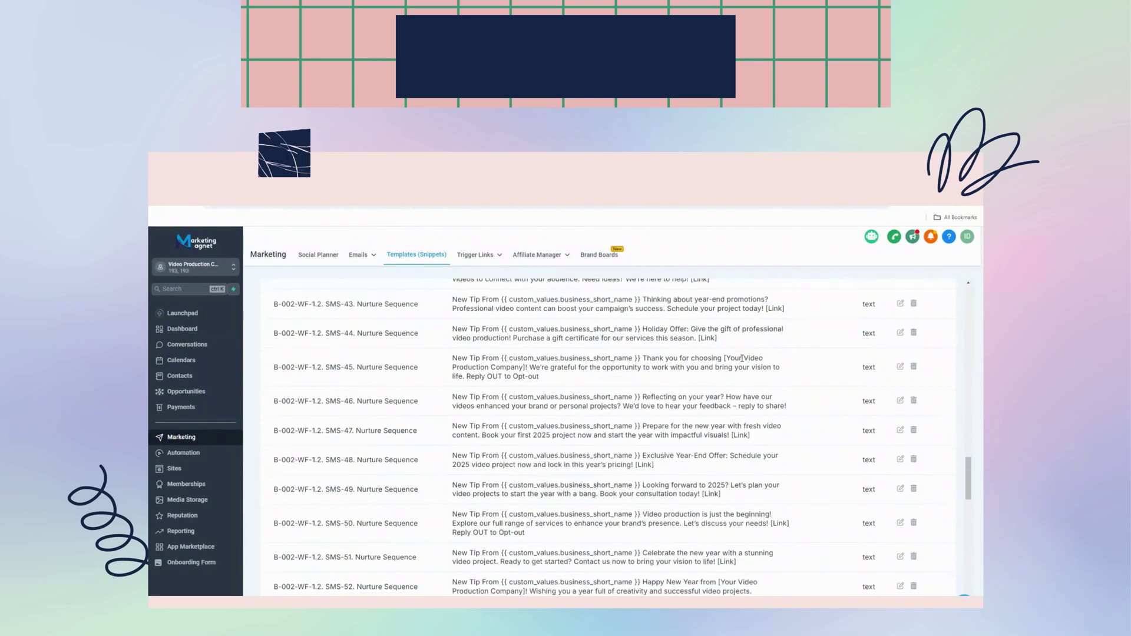